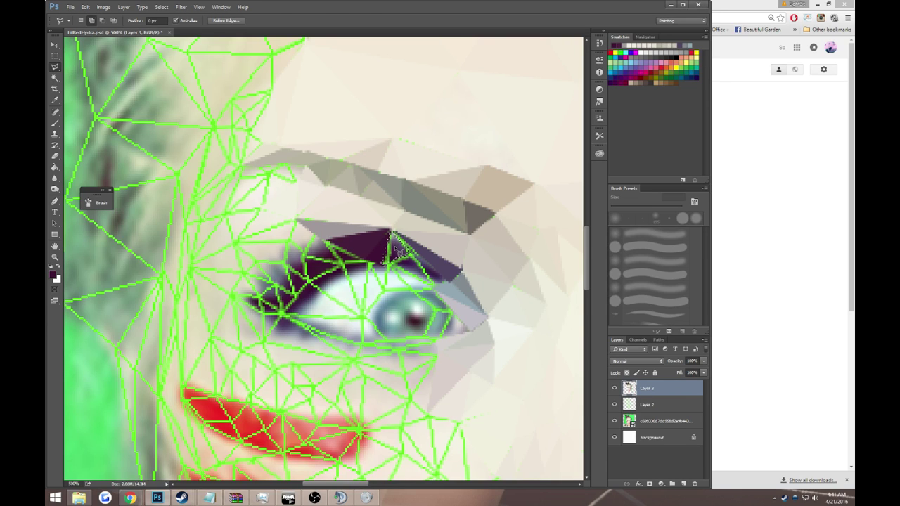
- Fill a thin strip along the upper eyelid edge with flat dark purple
{"action": "key", "text": "u"}
{"action": "key", "text": "g"}
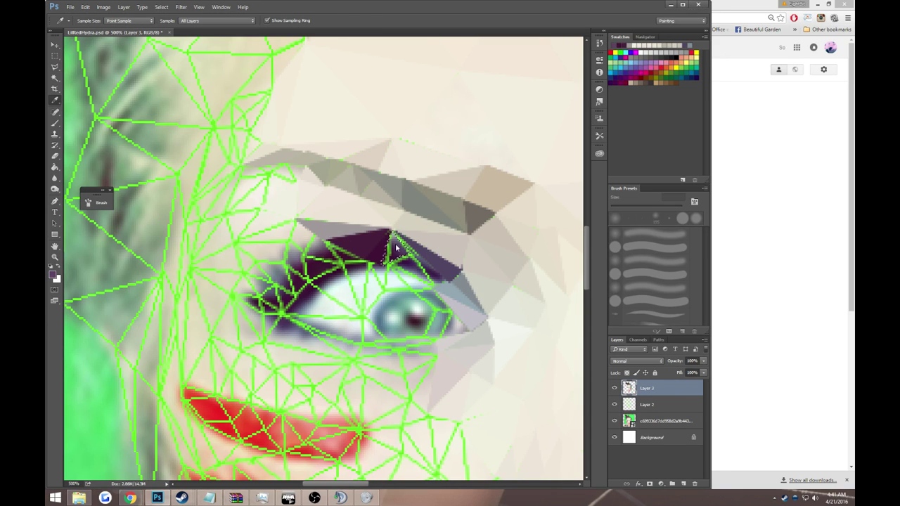
{"action": "key", "text": "l"}
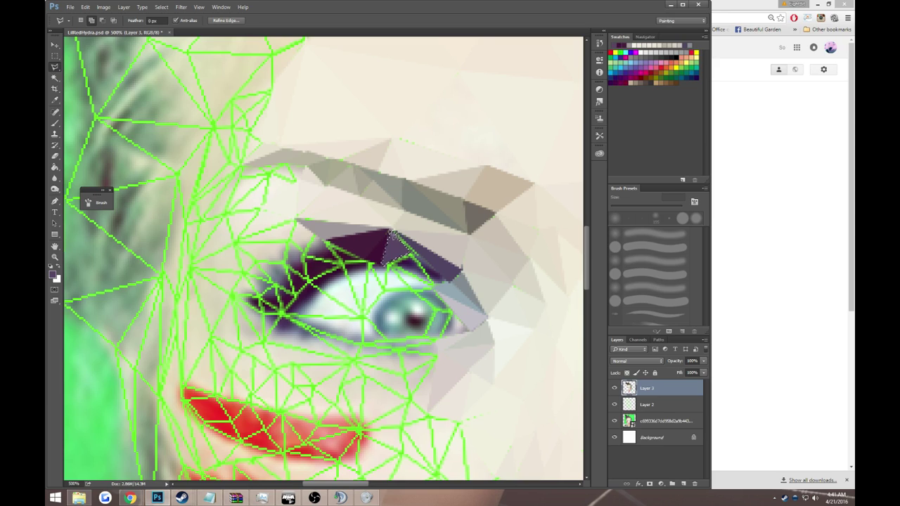
{"action": "key", "text": "ctrl+d"}
{"action": "left_click", "coordinate": [455, 281]}
{"action": "key", "text": "g"}
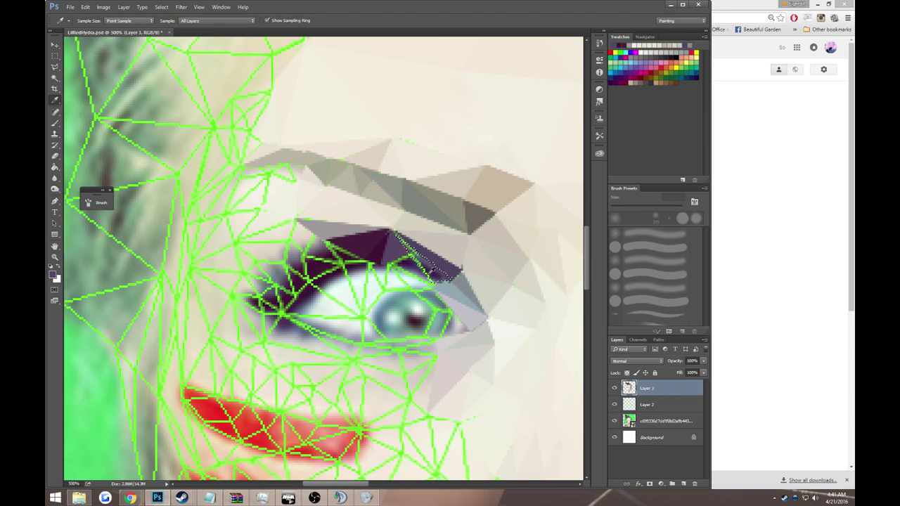
{"action": "left_click", "coordinate": [428, 275]}
{"action": "key", "text": "ctrl+d"}
- After glancing at the Twitch stream tab, fill the triangle right of the eyelid dark purple
{"action": "scroll", "coordinate": [431, 260], "scroll_direction": "down", "scroll_amount": 2}
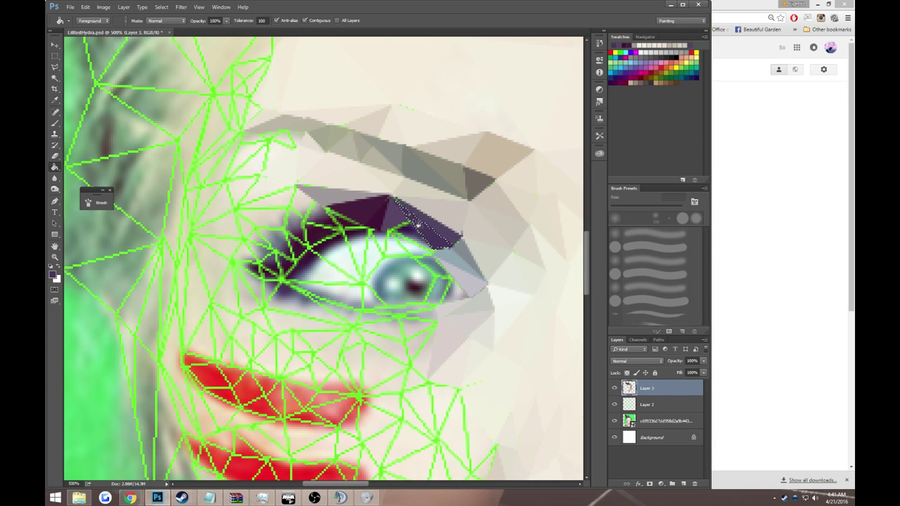
{"action": "left_click", "coordinate": [753, 4]}
{"action": "left_click", "coordinate": [91, 5]}
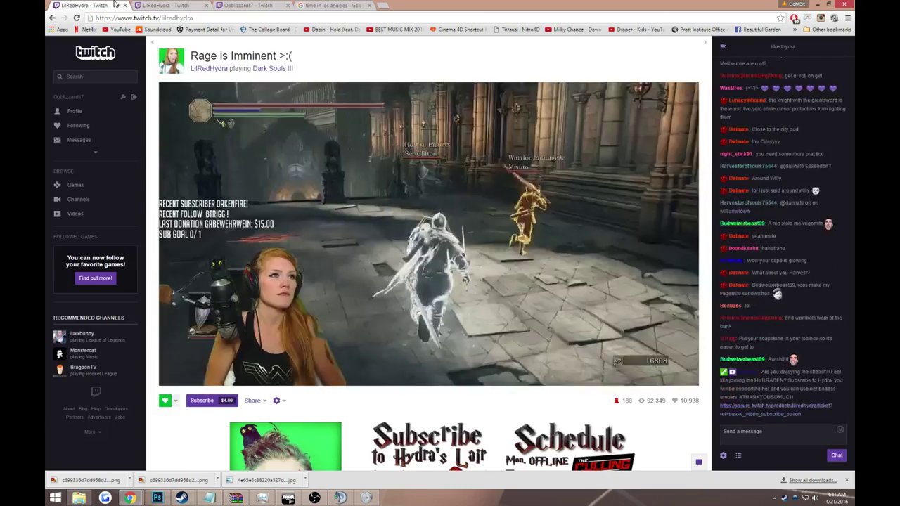
{"action": "left_click", "coordinate": [157, 498]}
{"action": "left_click", "coordinate": [413, 252]}
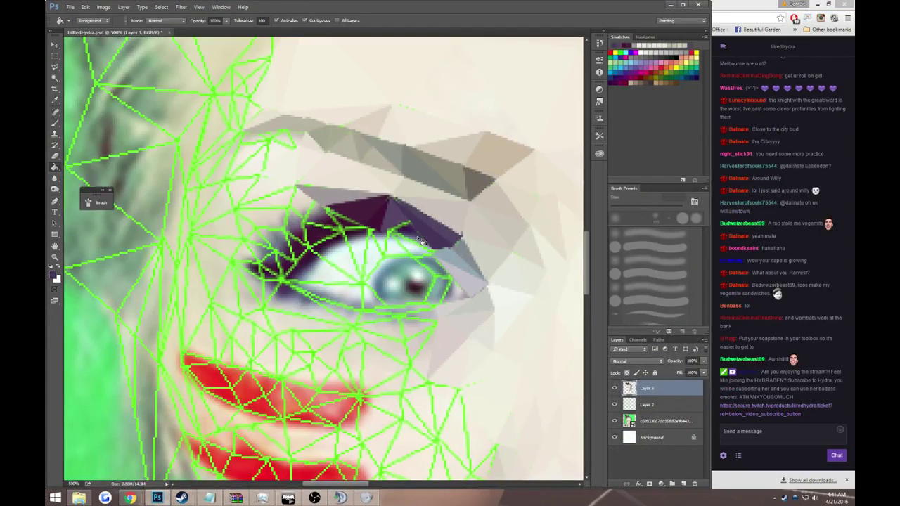
- Fill the first small triangle under the eyelid with a light colour sampled from the eye
{"action": "key", "text": "l"}
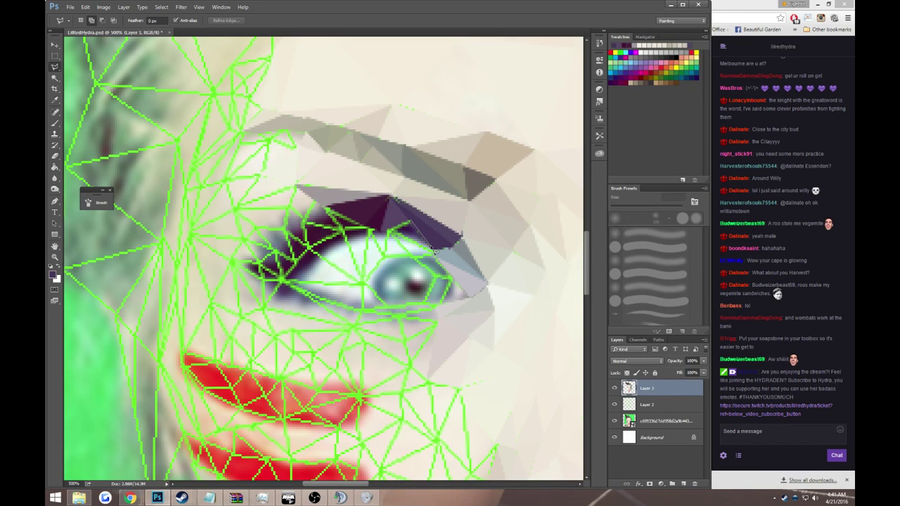
{"action": "left_click", "coordinate": [415, 241]}
{"action": "key", "text": "g"}
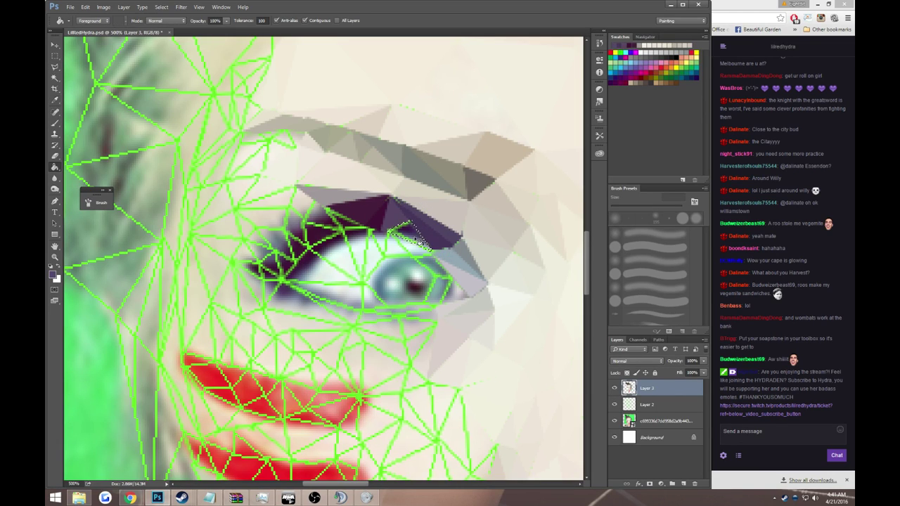
{"action": "key", "text": "l"}
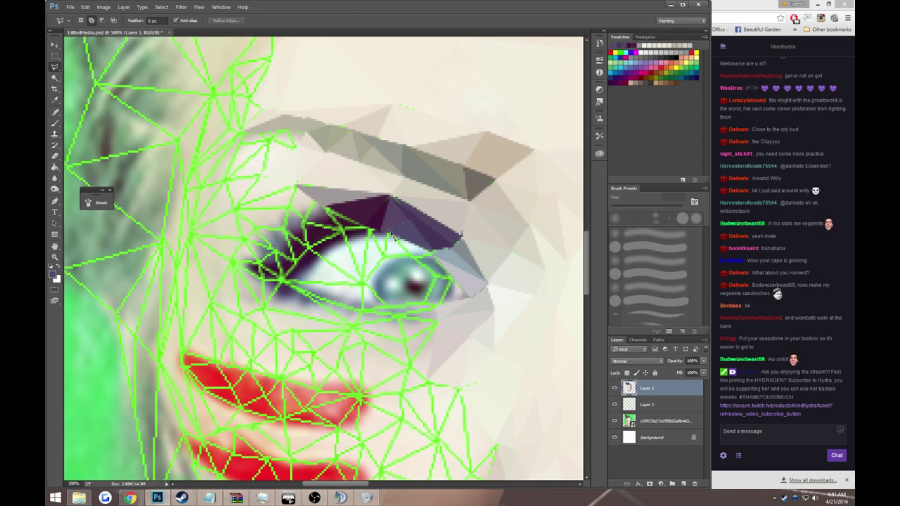
{"action": "left_click", "coordinate": [439, 251]}
{"action": "left_click", "coordinate": [413, 255]}
{"action": "key", "text": "i"}
{"action": "left_click", "coordinate": [413, 251]}
{"action": "key", "text": "g"}
{"action": "left_click", "coordinate": [413, 252]}
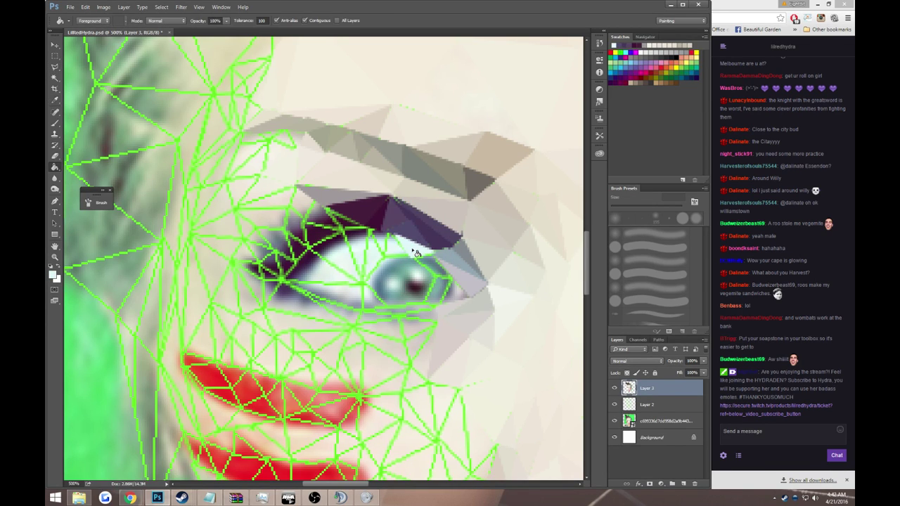
- Outline the next triangle below the eyelid and fill it with the sampled light colour
{"action": "key", "text": "l"}
{"action": "left_click", "coordinate": [415, 261]}
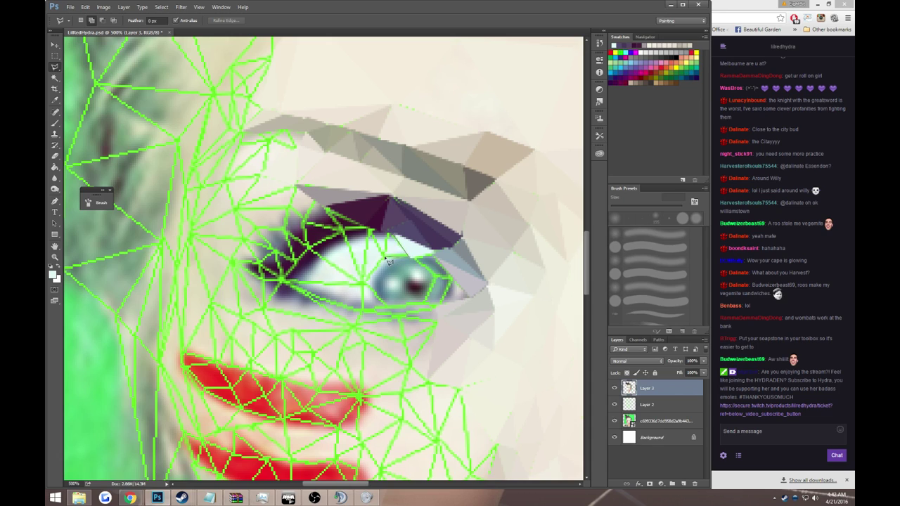
{"action": "left_click", "coordinate": [382, 258]}
{"action": "key", "text": "i"}
{"action": "key", "text": "g"}
{"action": "left_click", "coordinate": [393, 252]}
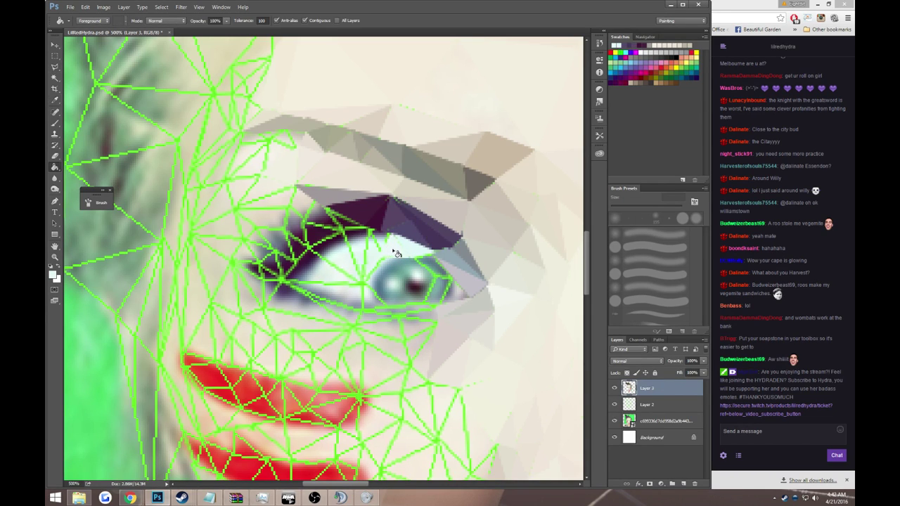
- Sample a slightly lighter eye colour and fill the small eyelid area with it
{"action": "key", "text": "l"}
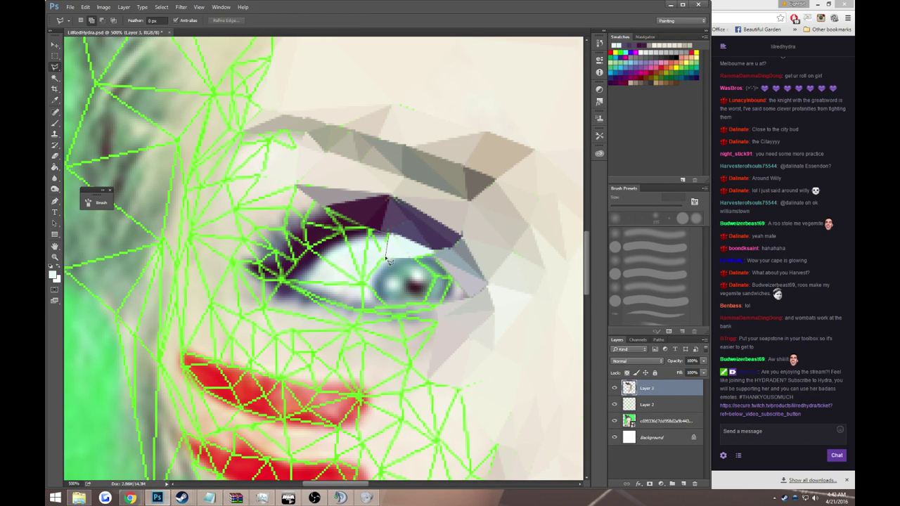
{"action": "key", "text": "i"}
{"action": "left_click", "coordinate": [380, 243]}
{"action": "key", "text": "g"}
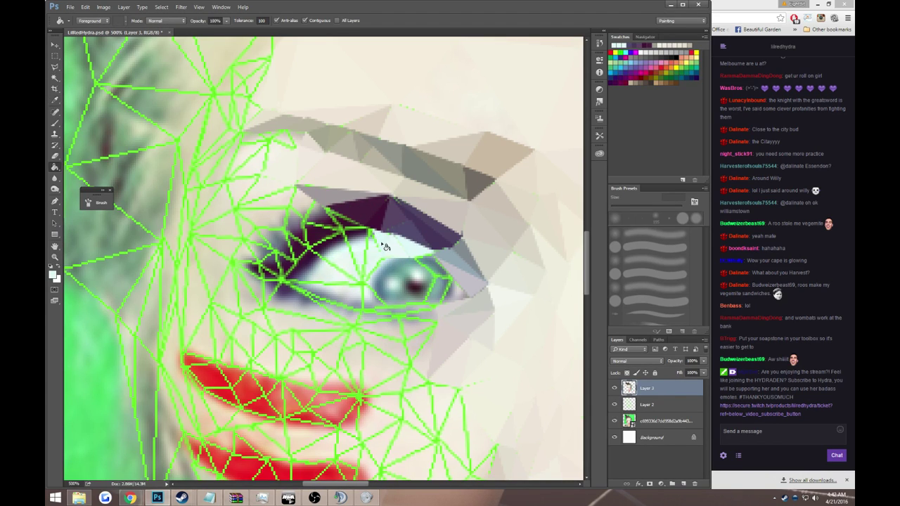
{"action": "left_click", "coordinate": [380, 243]}
- Outline a triangle selection on the eye white below the eyelid
{"action": "key", "text": "l"}
{"action": "left_click", "coordinate": [372, 233]}
{"action": "left_click", "coordinate": [385, 250]}
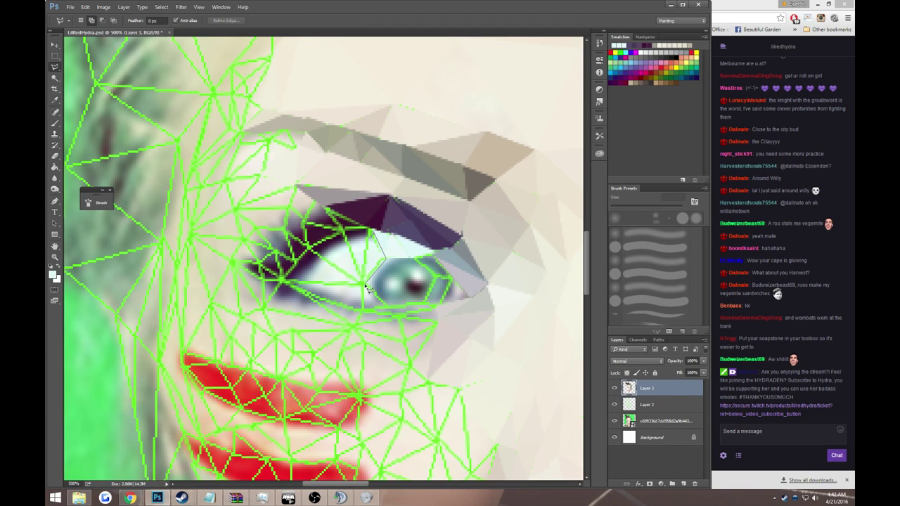
{"action": "left_click", "coordinate": [365, 283]}
{"action": "left_click", "coordinate": [372, 233]}
- Fill the triangle beside the inner eye with pale blue-white sampled from the eye white
{"action": "key", "text": "u"}
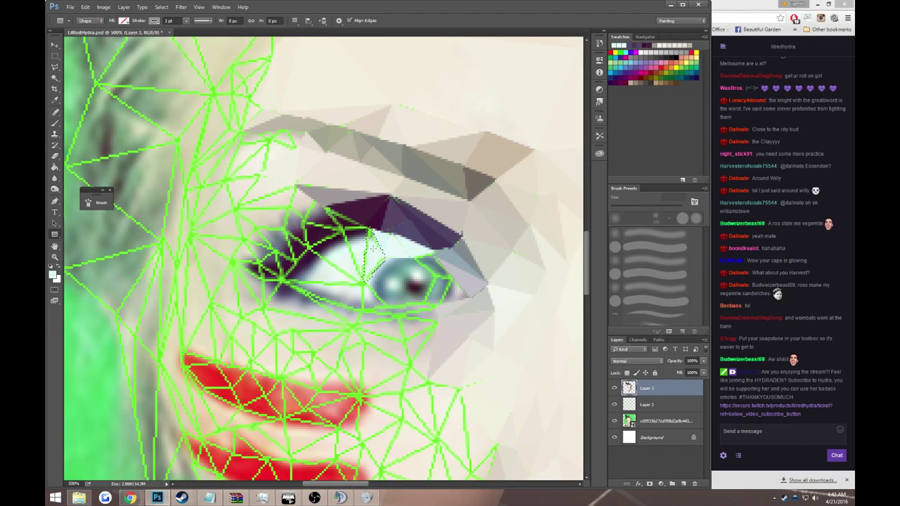
{"action": "key", "text": "g"}
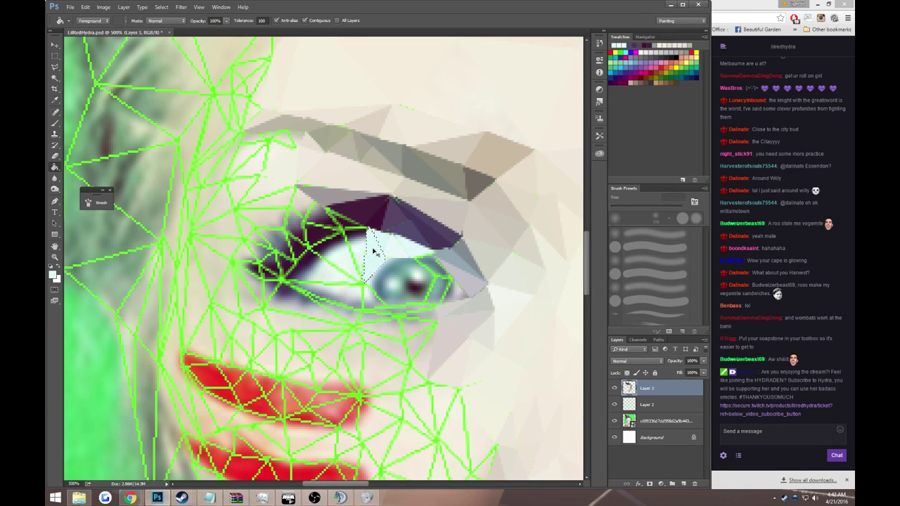
{"action": "key", "text": "l"}
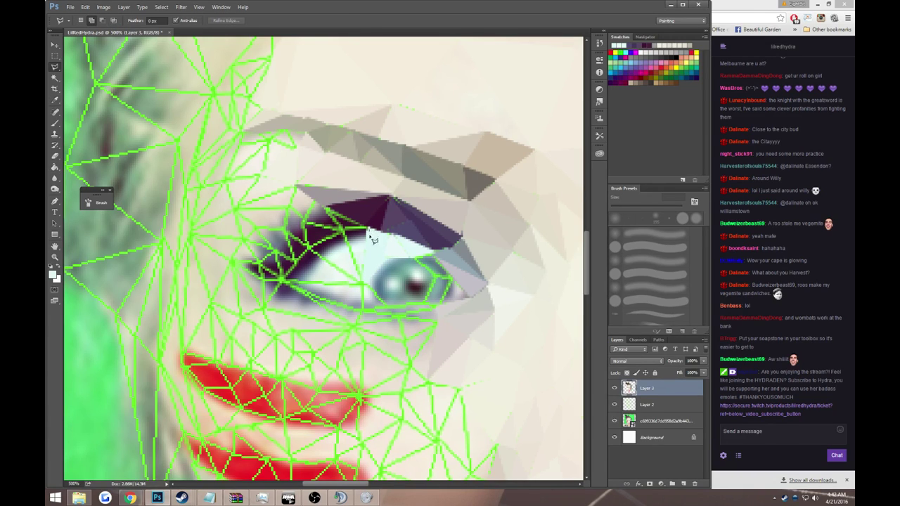
{"action": "left_click", "coordinate": [367, 229]}
{"action": "left_click", "coordinate": [360, 278]}
{"action": "left_click", "coordinate": [350, 229]}
{"action": "key", "text": "i"}
{"action": "left_click_drag", "start_coordinate": [372, 235], "coordinate": [418, 261]}
{"action": "key", "text": "g"}
{"action": "left_click", "coordinate": [361, 251]}
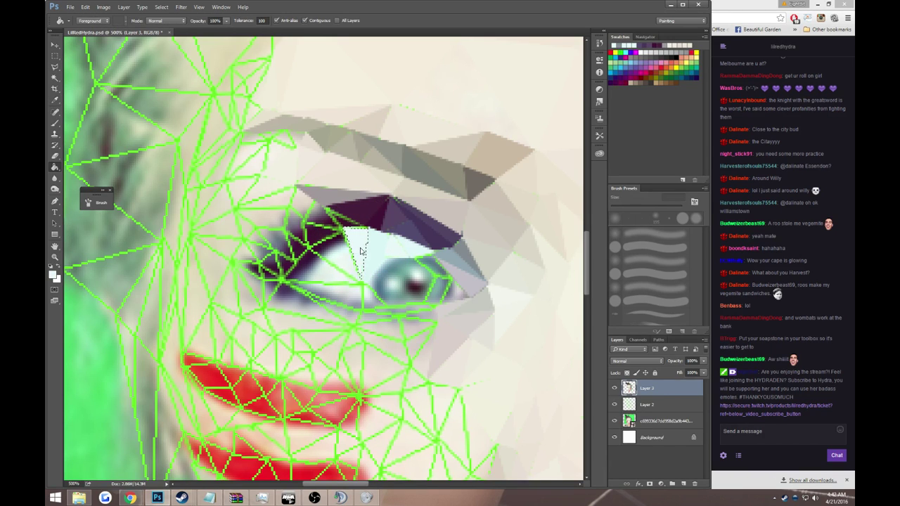
{"action": "key", "text": "ctrl+d"}
- Select the next eye-white triangle and fill it with a freshly sampled pale colour
{"action": "key", "text": "l"}
{"action": "left_click", "coordinate": [314, 252]}
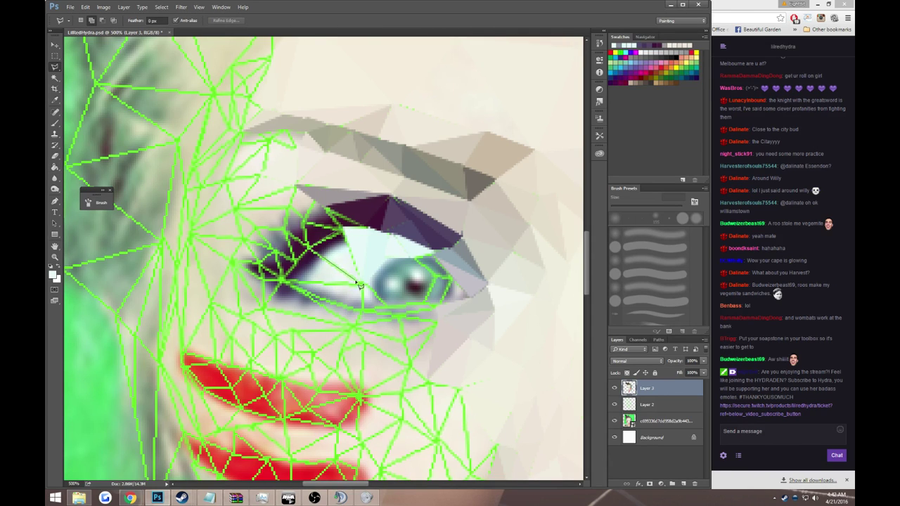
{"action": "left_click", "coordinate": [359, 284]}
{"action": "left_click", "coordinate": [343, 227]}
{"action": "left_click", "coordinate": [313, 251]}
{"action": "key", "text": "i"}
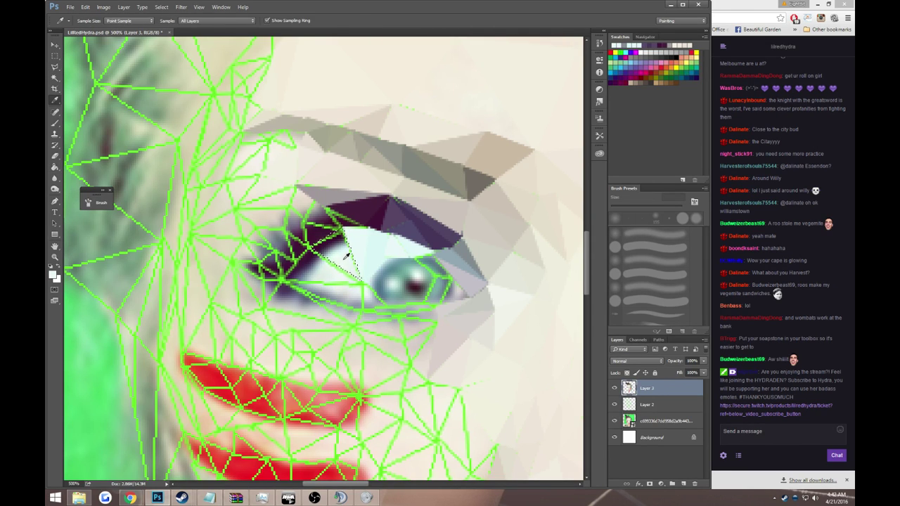
{"action": "left_click", "coordinate": [343, 259]}
{"action": "key", "text": "alt+BackSpace"}
{"action": "key", "text": "ctrl+d"}
- Fill the triangle at the inner eye corner with the pale eye-white colour
{"action": "key", "text": "l"}
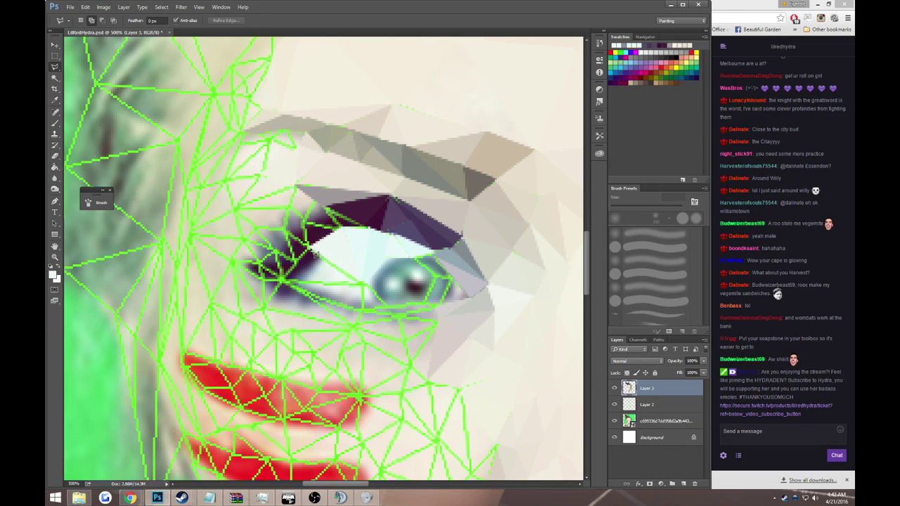
{"action": "left_click", "coordinate": [286, 283]}
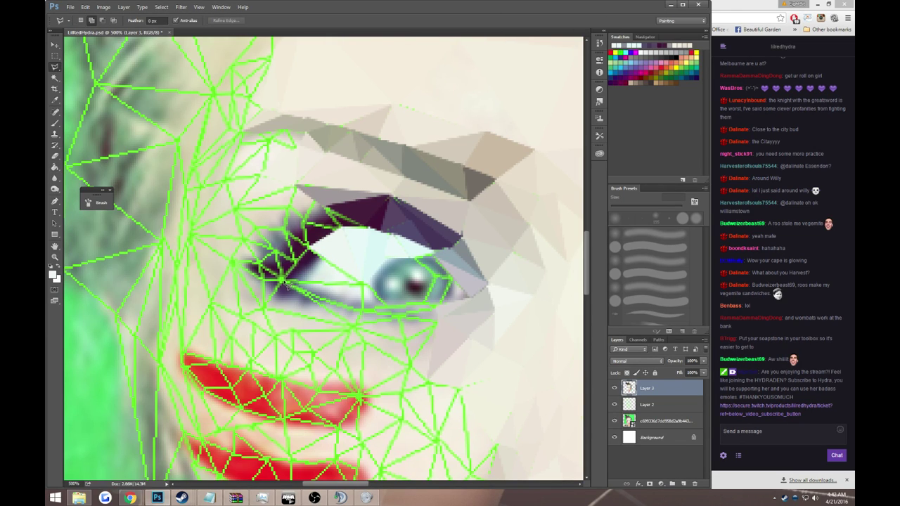
{"action": "left_click", "coordinate": [363, 284]}
{"action": "left_click", "coordinate": [309, 248]}
{"action": "left_click", "coordinate": [285, 282]}
{"action": "key", "text": "g"}
{"action": "left_click", "coordinate": [323, 275]}
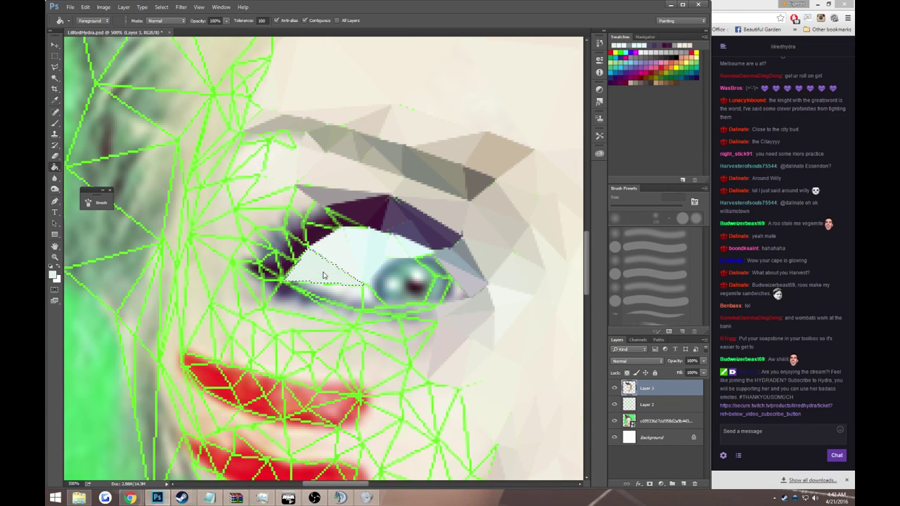
{"action": "key", "text": "ctrl+d"}
- Fill the triangle along the lower lid under the eye with the pale tone
{"action": "key", "text": "l"}
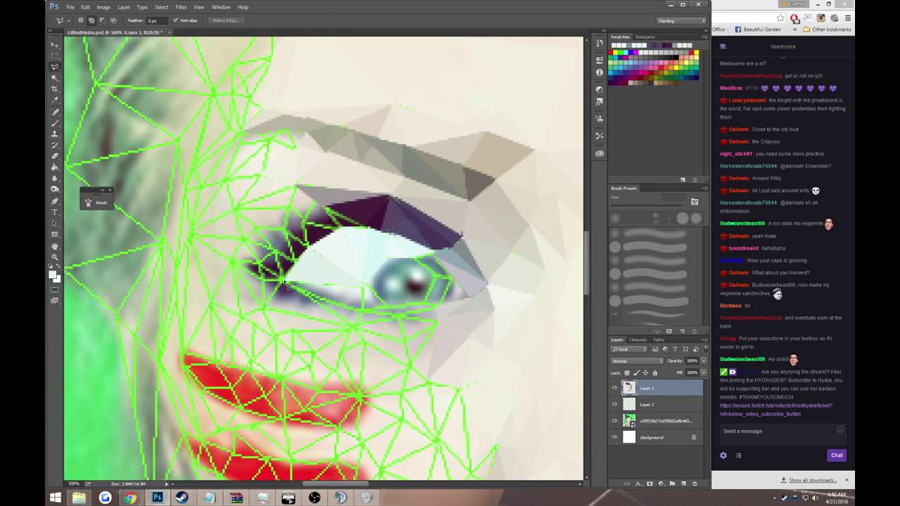
{"action": "left_click", "coordinate": [285, 282]}
{"action": "left_click", "coordinate": [363, 285]}
{"action": "left_click", "coordinate": [363, 307]}
{"action": "left_click", "coordinate": [286, 283]}
{"action": "key", "text": "g"}
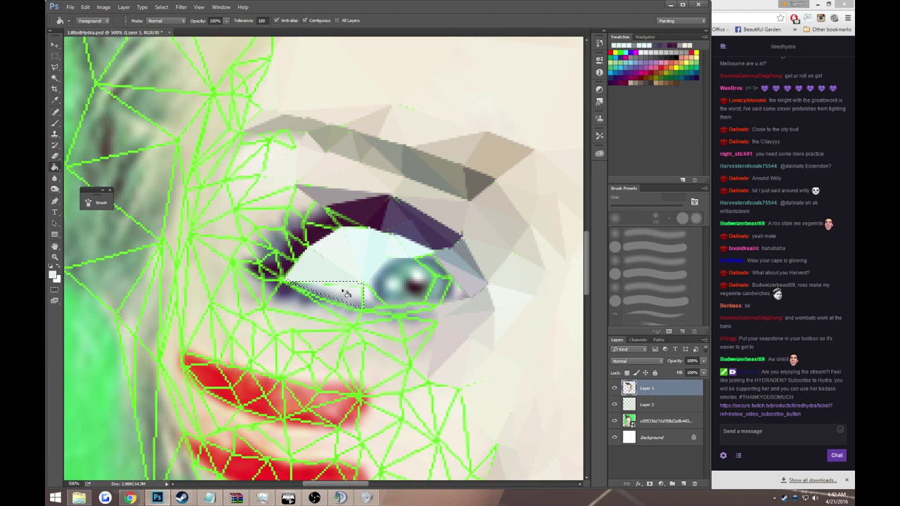
{"action": "left_click", "coordinate": [345, 293]}
{"action": "key", "text": "ctrl+d"}
- Fill the small triangle below the eye next to the iris with the pale tone
{"action": "key", "text": "l"}
{"action": "left_click", "coordinate": [364, 283]}
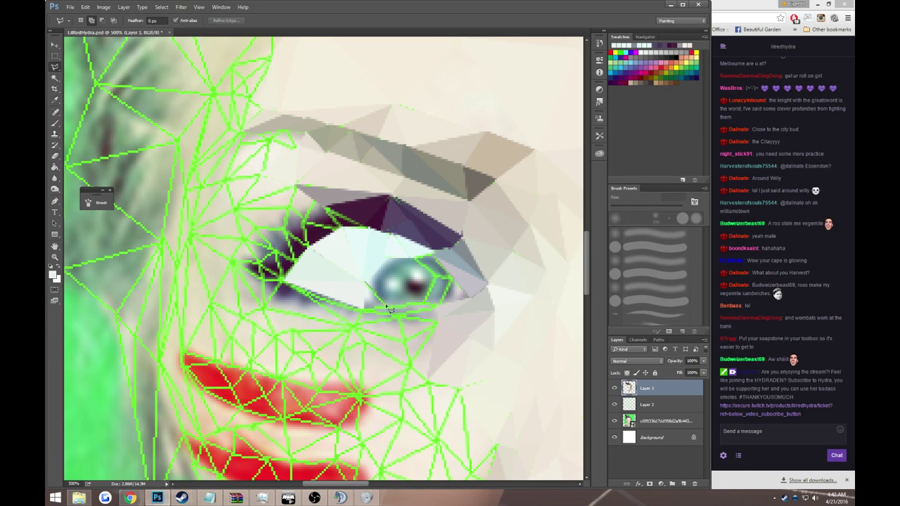
{"action": "left_click", "coordinate": [365, 311]}
{"action": "left_click", "coordinate": [364, 284]}
{"action": "key", "text": "g"}
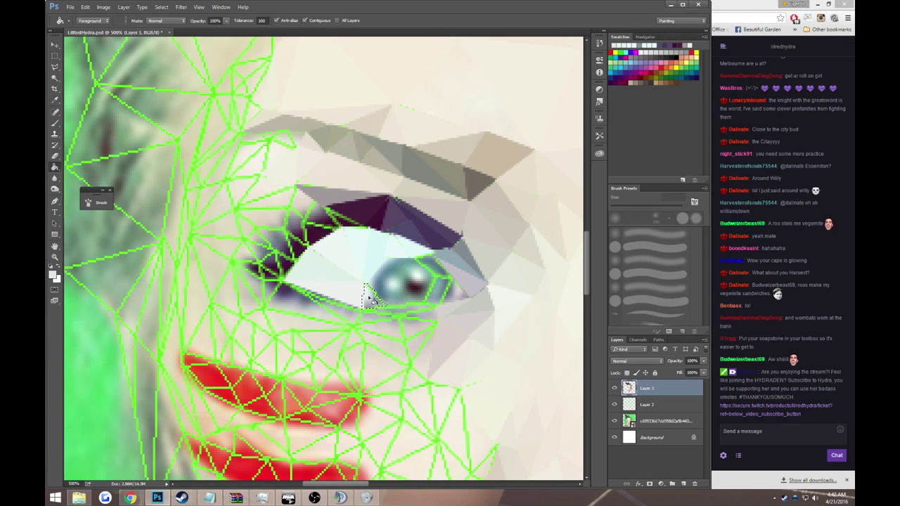
{"action": "left_click", "coordinate": [370, 301]}
{"action": "key", "text": "ctrl+d"}
{"action": "key", "text": "l"}
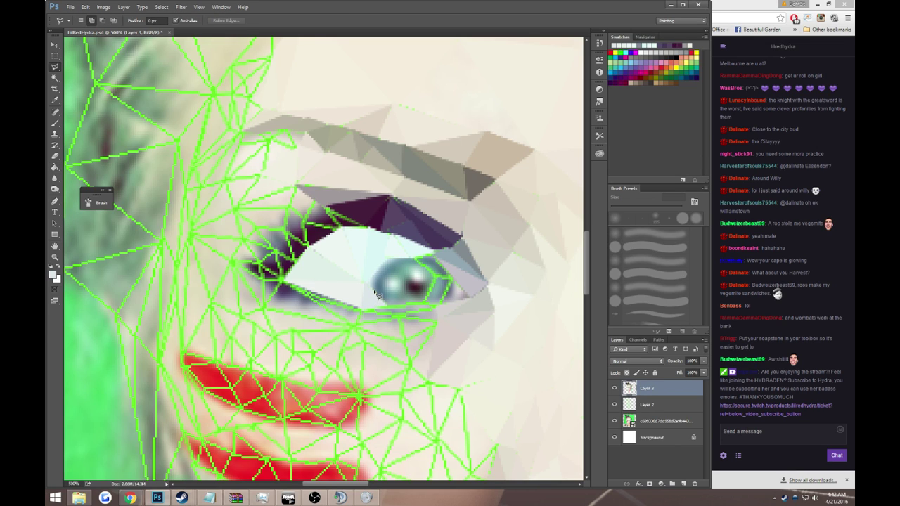
{"action": "scroll", "coordinate": [376, 294], "scroll_direction": "down", "scroll_amount": 1}
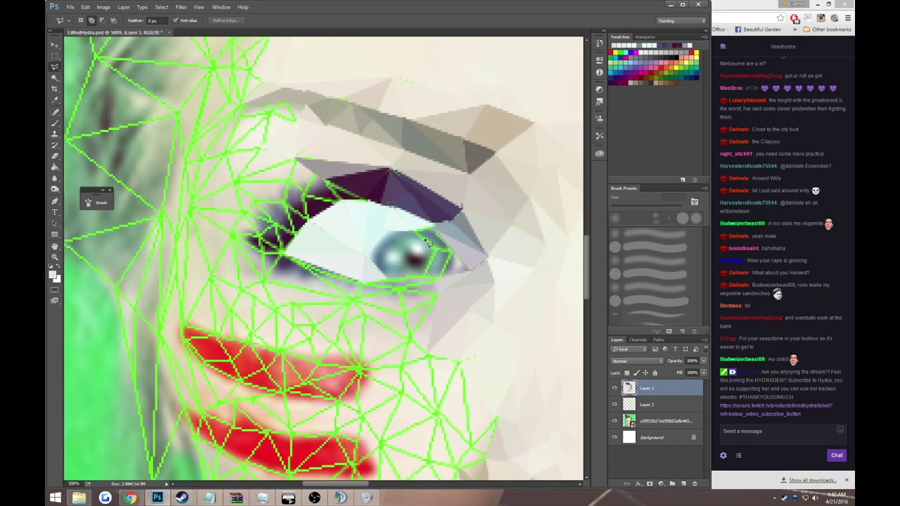
- Fill the small triangle beside the iris with teal sampled from the iris
{"action": "left_click", "coordinate": [451, 249]}
{"action": "double_click", "coordinate": [415, 230]}
{"action": "key", "text": "i"}
{"action": "left_click", "coordinate": [436, 234]}
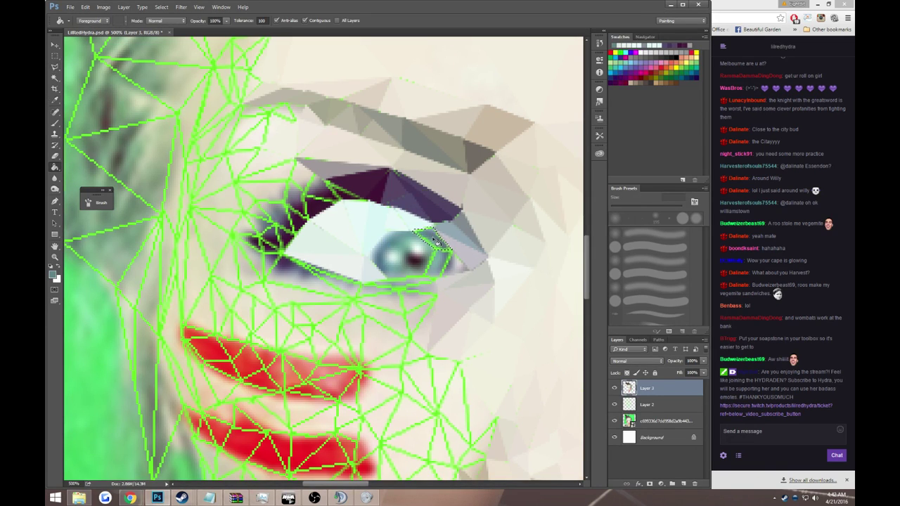
{"action": "key", "text": "alt+BackSpace"}
{"action": "key", "text": "ctrl+d"}
- Fill an iris triangle at the left edge with teal sampled beneath it
{"action": "key", "text": "l"}
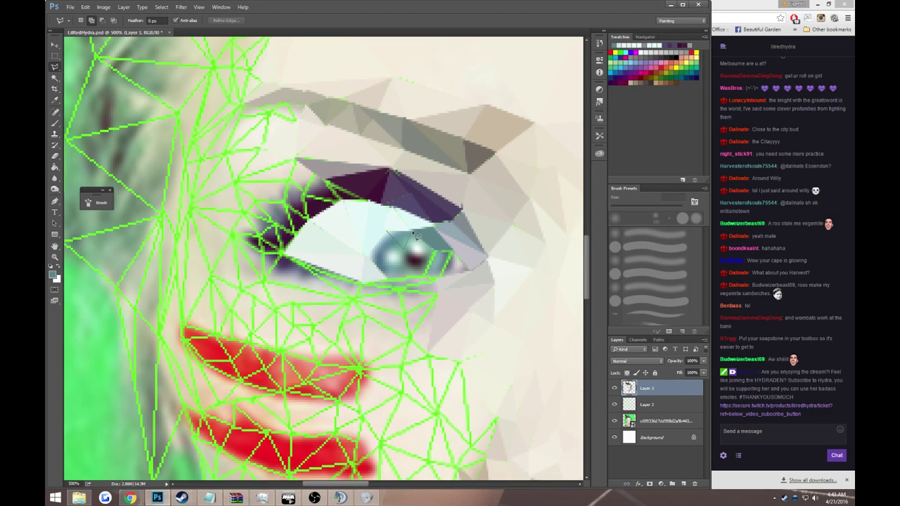
{"action": "key", "text": "o"}
{"action": "key", "text": "g"}
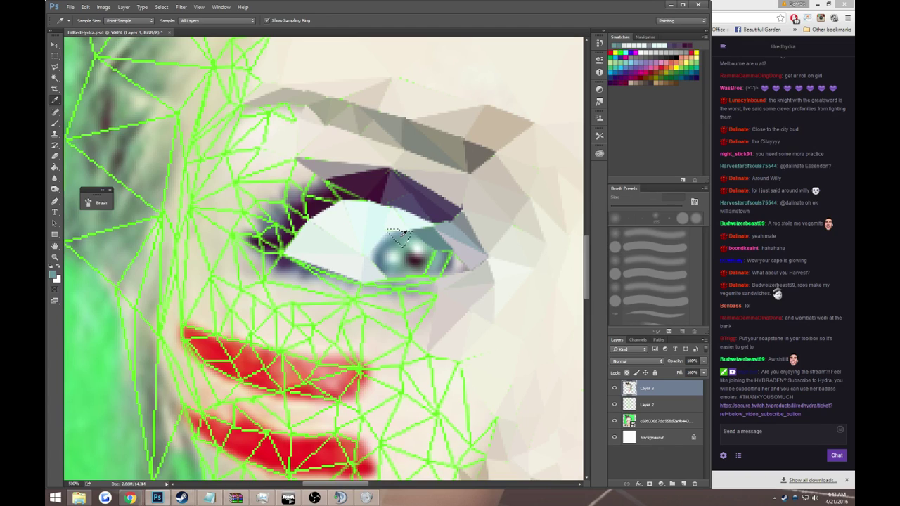
{"action": "key", "text": "shift+g"}
{"action": "key", "text": "l"}
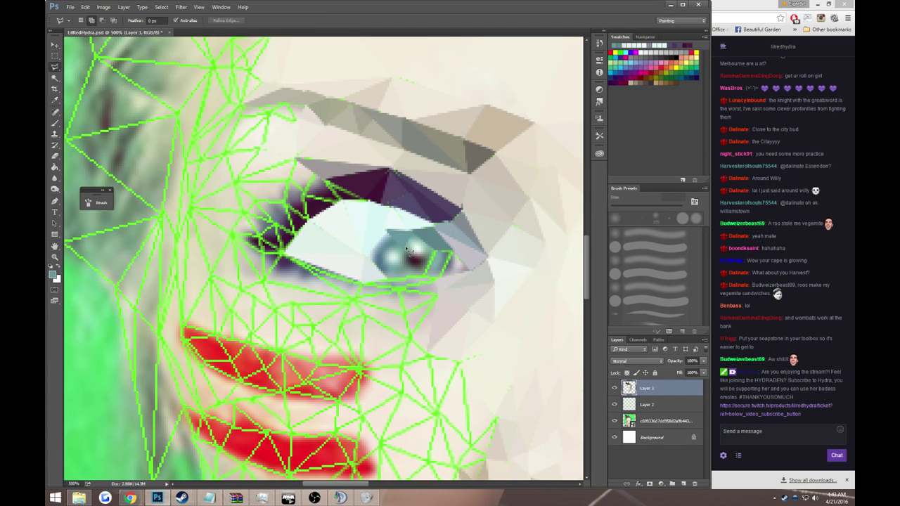
{"action": "left_click", "coordinate": [385, 230]}
{"action": "left_click", "coordinate": [385, 230]}
{"action": "key", "text": "i"}
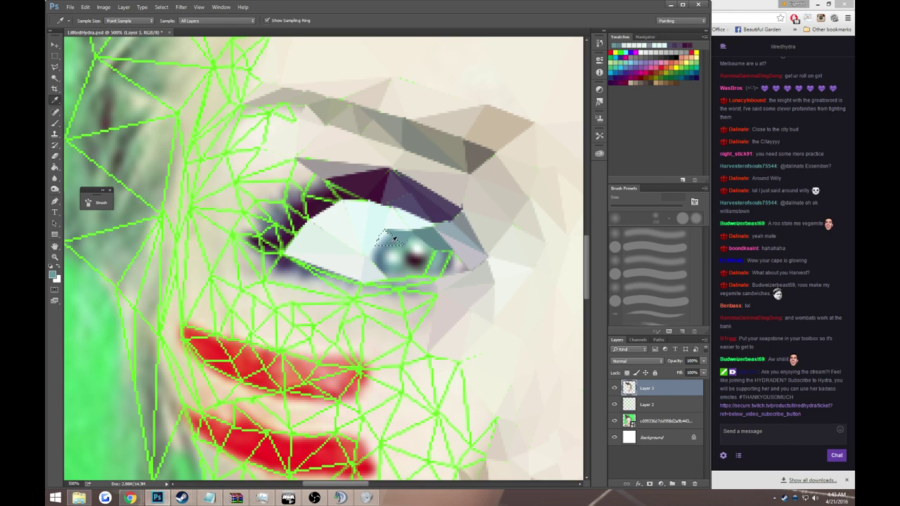
{"action": "left_click", "coordinate": [386, 238]}
{"action": "key", "text": "g"}
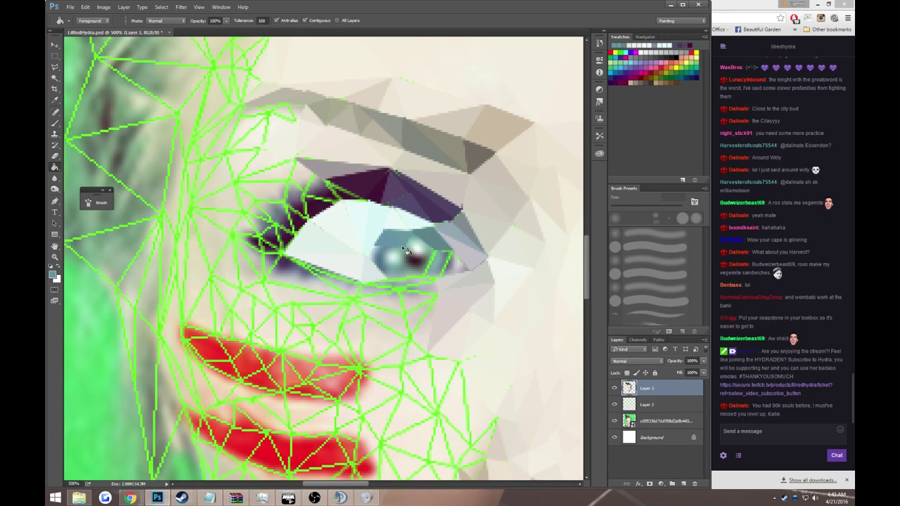
- Fill the next small iris triangle with a colour sampled from the iris
{"action": "key", "text": "l"}
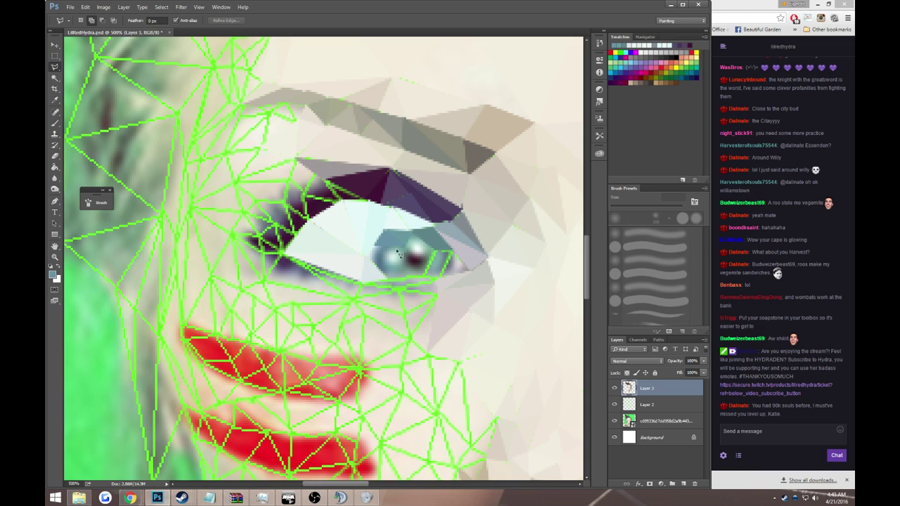
{"action": "left_click", "coordinate": [363, 255]}
{"action": "left_click", "coordinate": [404, 247]}
{"action": "left_click", "coordinate": [363, 255]}
{"action": "key", "text": "i"}
{"action": "left_click", "coordinate": [376, 249]}
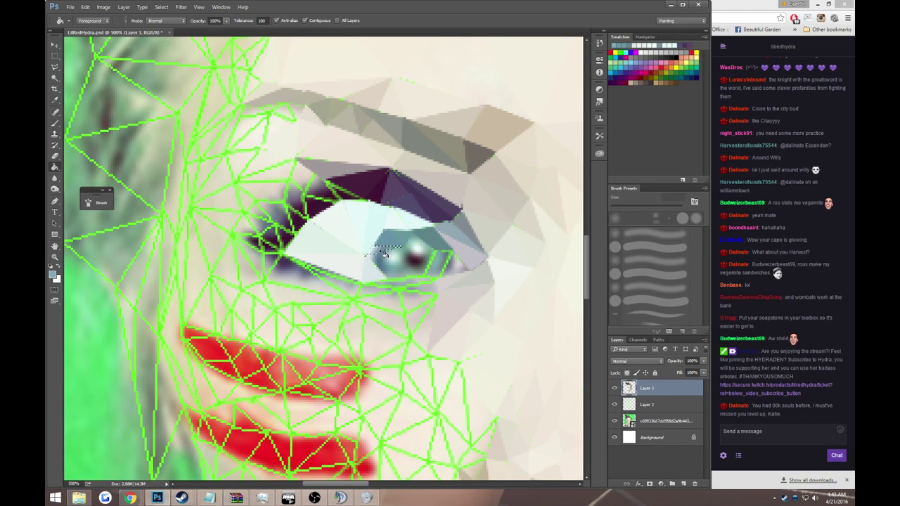
{"action": "key", "text": "g"}
- Fill two more iris facets, one lighter and one teal, with sampled colours
{"action": "key", "text": "l"}
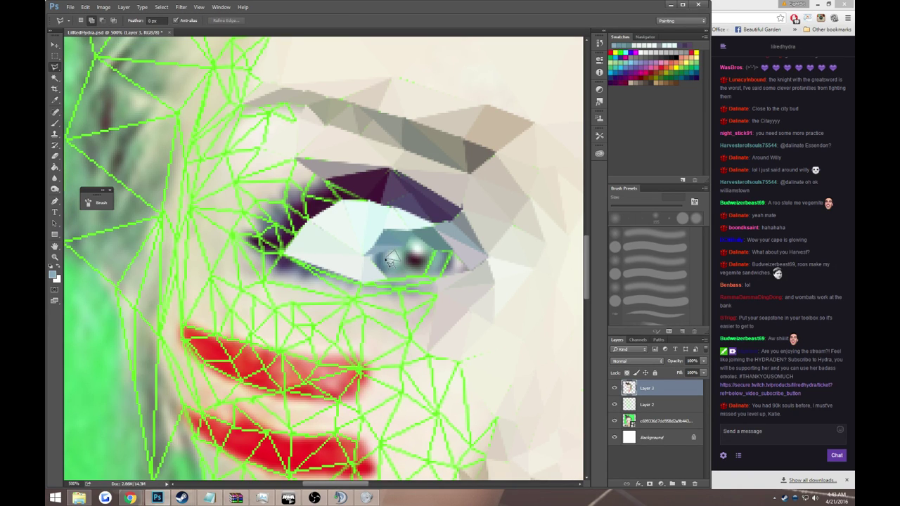
{"action": "key", "text": "i"}
{"action": "left_click", "coordinate": [391, 256]}
{"action": "key", "text": "g"}
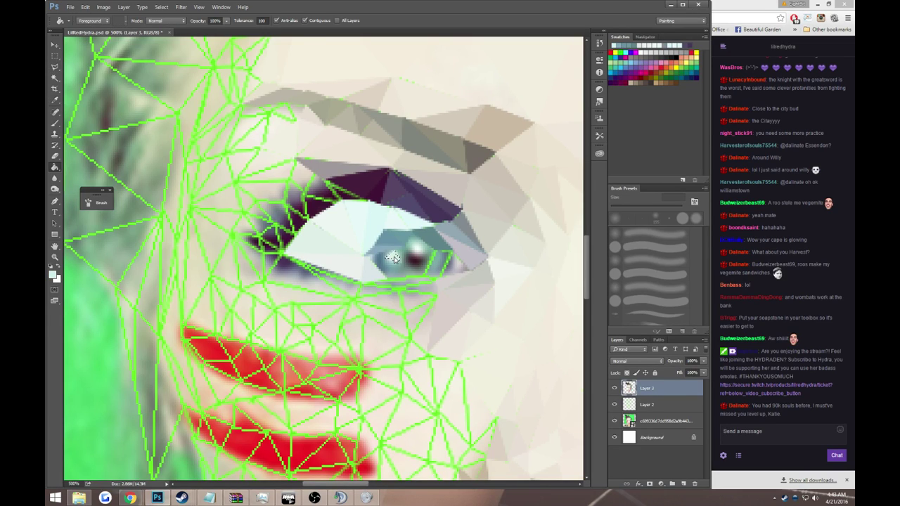
{"action": "key", "text": "l"}
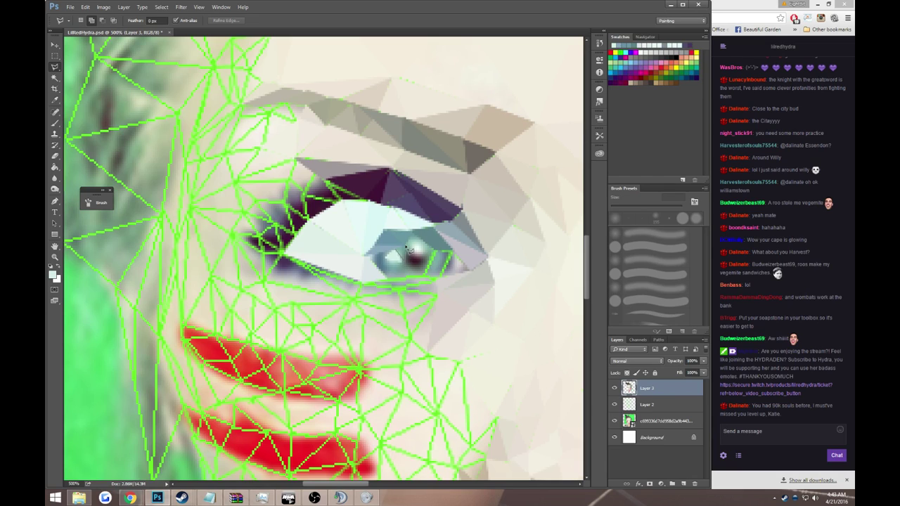
{"action": "key", "text": "i"}
{"action": "left_click", "coordinate": [403, 251]}
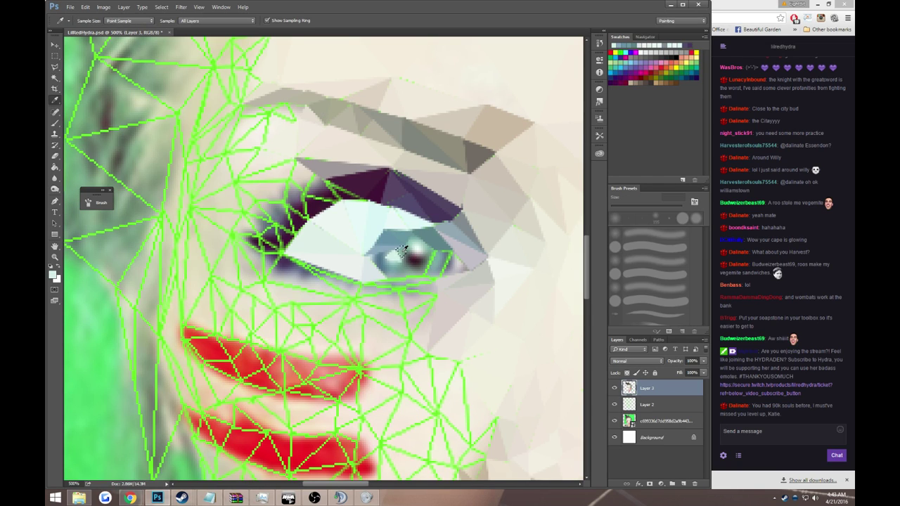
{"action": "left_click", "coordinate": [401, 251]}
{"action": "key", "text": "g"}
- Fill three iris facets around the pupil with flat sampled iris colours
{"action": "key", "text": "l"}
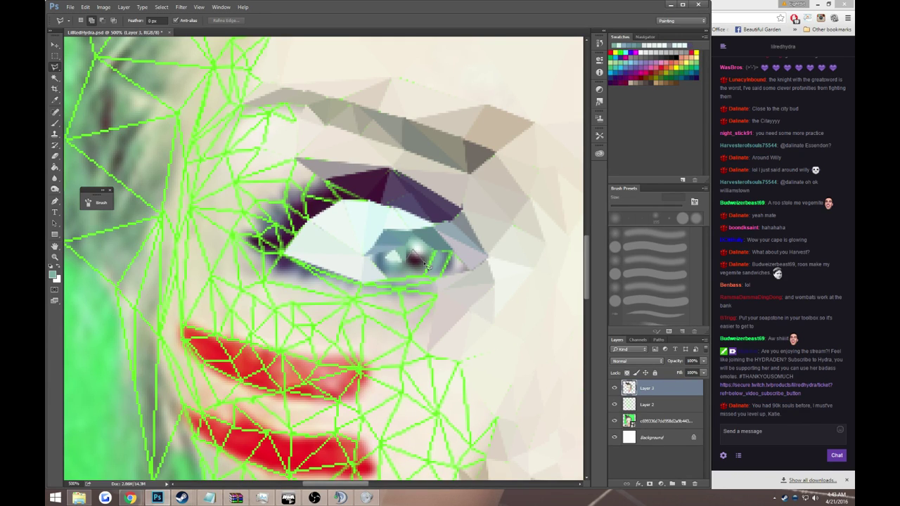
{"action": "key", "text": "i"}
{"action": "left_click", "coordinate": [415, 259]}
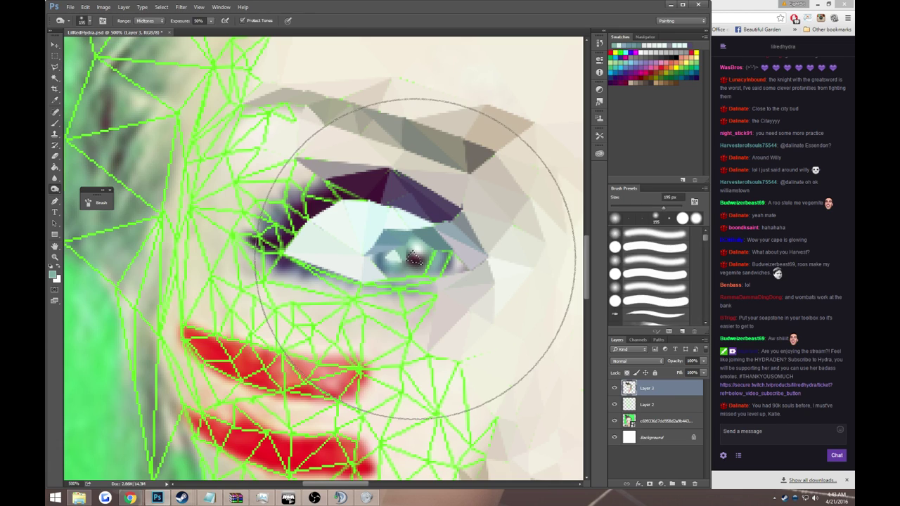
{"action": "key", "text": "g"}
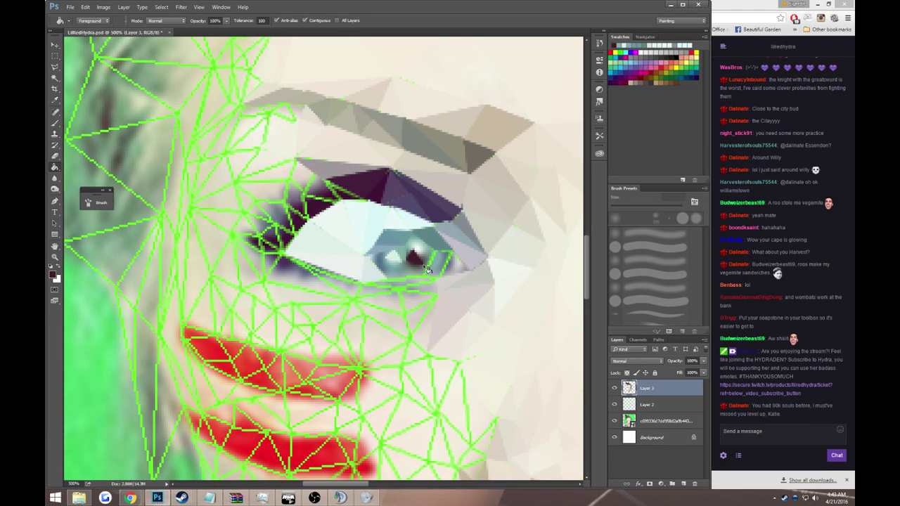
{"action": "key", "text": "l"}
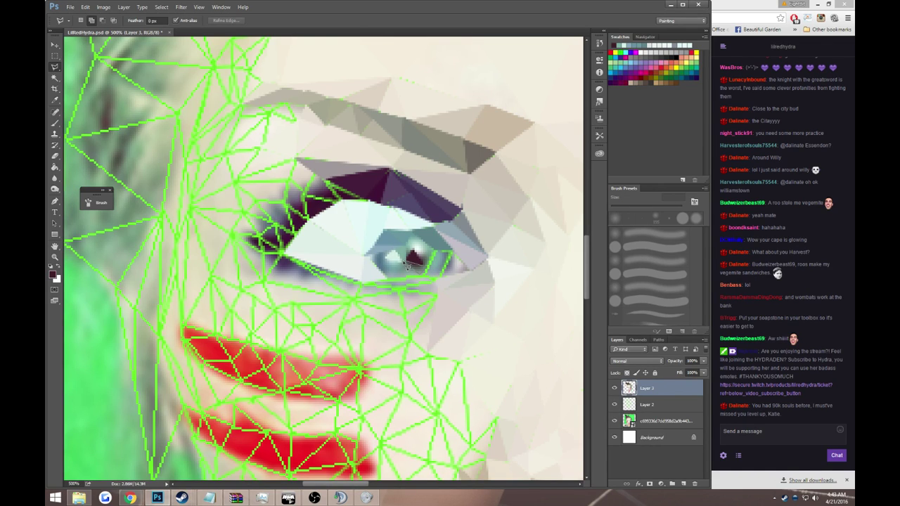
{"action": "left_click", "coordinate": [414, 263]}
{"action": "key", "text": "g"}
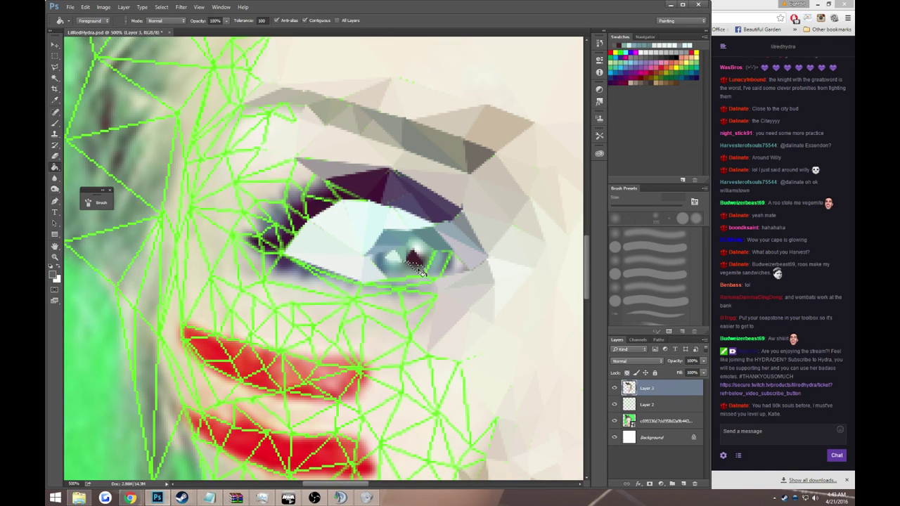
{"action": "key", "text": "l"}
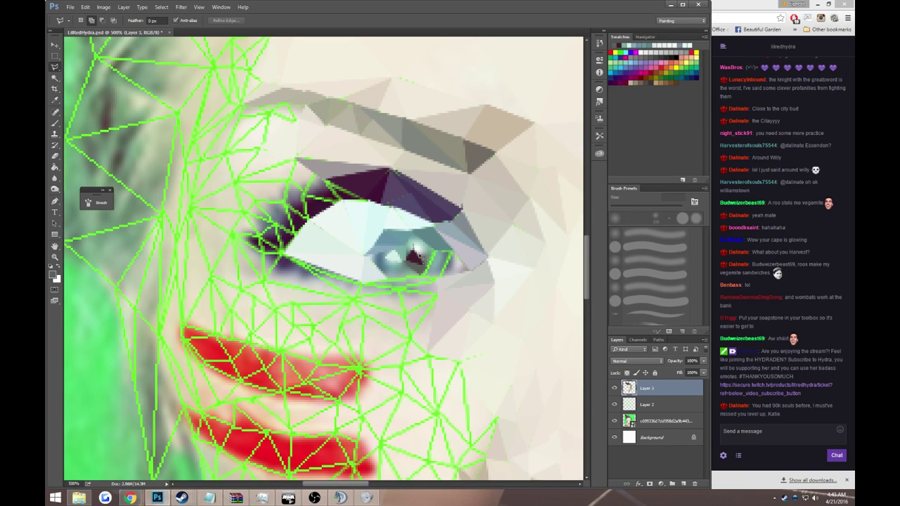
{"action": "left_click", "coordinate": [415, 246]}
{"action": "key", "text": "g"}
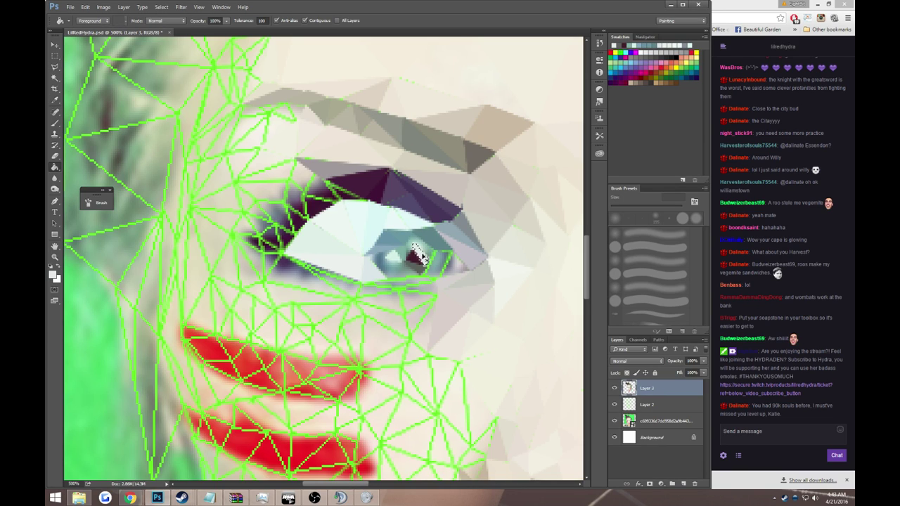
- Fill two lower iris facets with flat teal-grey
{"action": "scroll", "coordinate": [418, 253], "scroll_direction": "up", "scroll_amount": 2}
{"action": "key", "text": "l"}
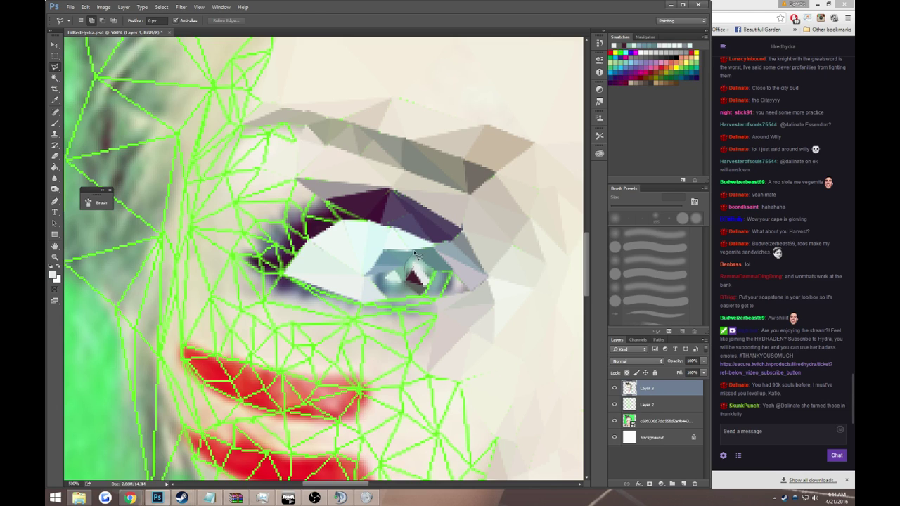
{"action": "left_click", "coordinate": [420, 274]}
{"action": "key", "text": "g"}
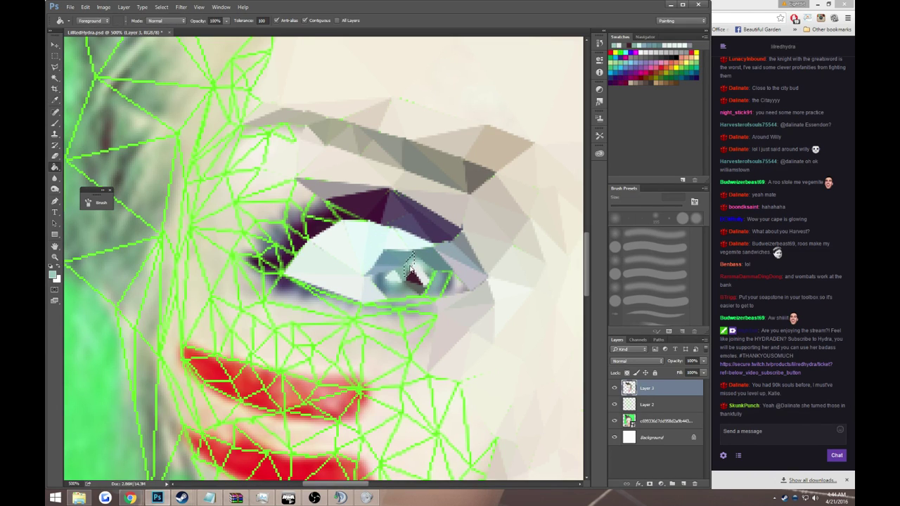
{"action": "left_click", "coordinate": [412, 271]}
{"action": "key", "text": "l"}
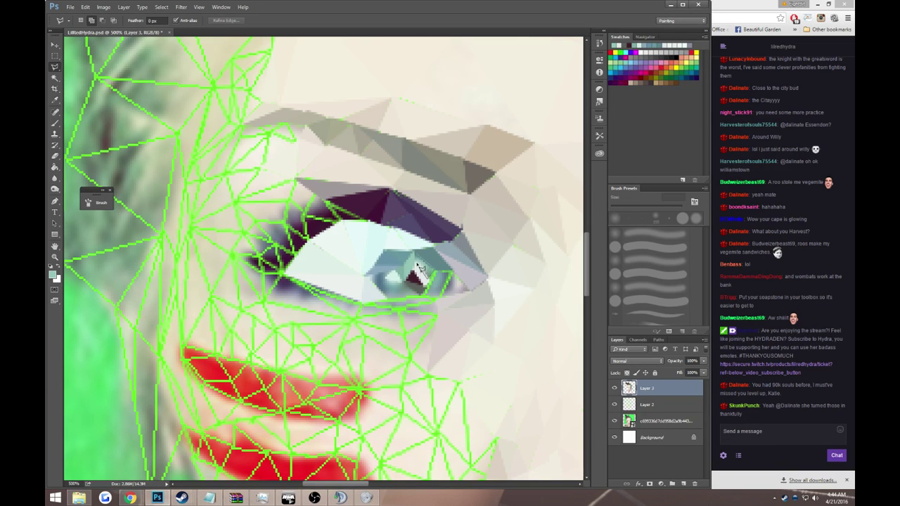
{"action": "left_click", "coordinate": [428, 270]}
{"action": "key", "text": "g"}
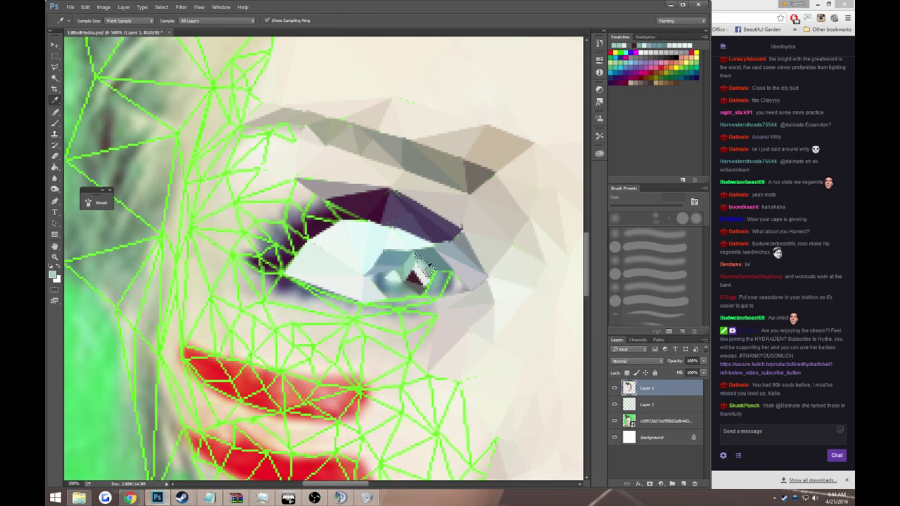
{"action": "scroll", "coordinate": [425, 275], "scroll_direction": "down", "scroll_amount": 1}
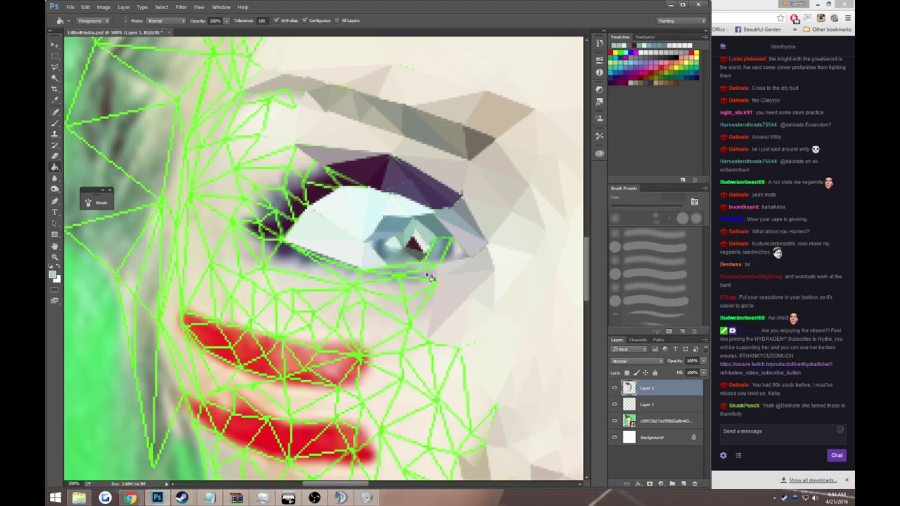
- Fill a small triangle on the eye and sample a light teal-grey
{"action": "key", "text": "l"}
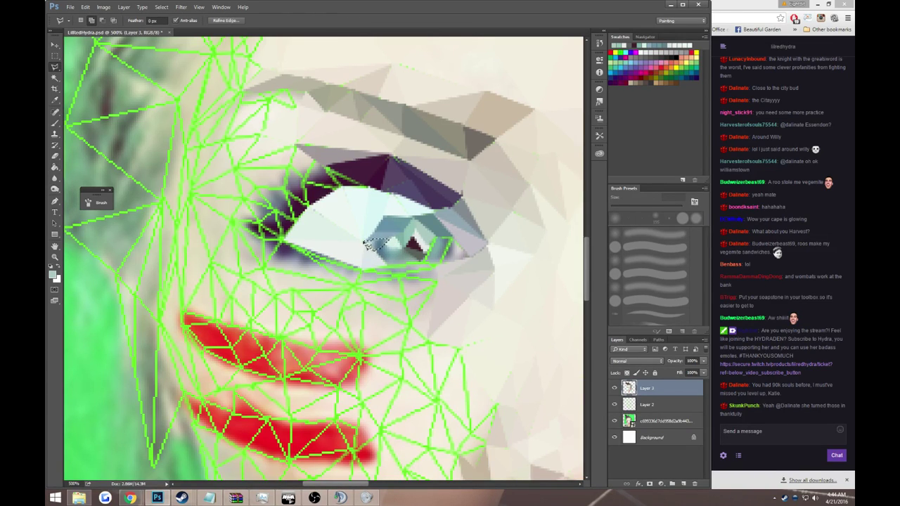
{"action": "key", "text": "i"}
{"action": "left_click", "coordinate": [376, 243]}
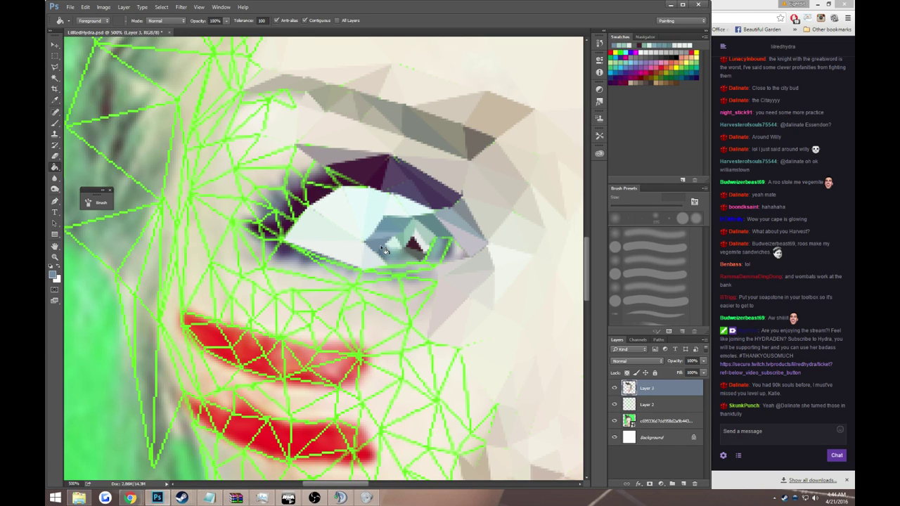
{"action": "key", "text": "l"}
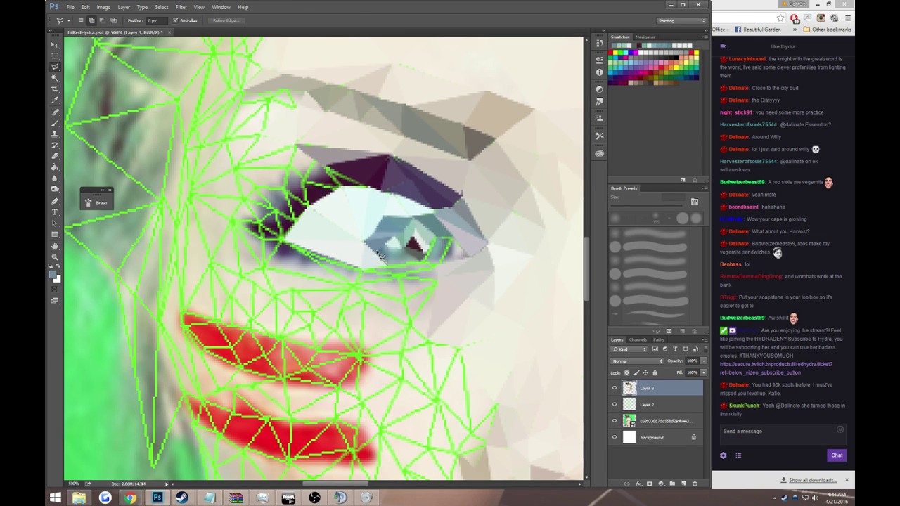
{"action": "left_click_drag", "start_coordinate": [389, 246], "coordinate": [387, 251]}
{"action": "key", "text": "g"}
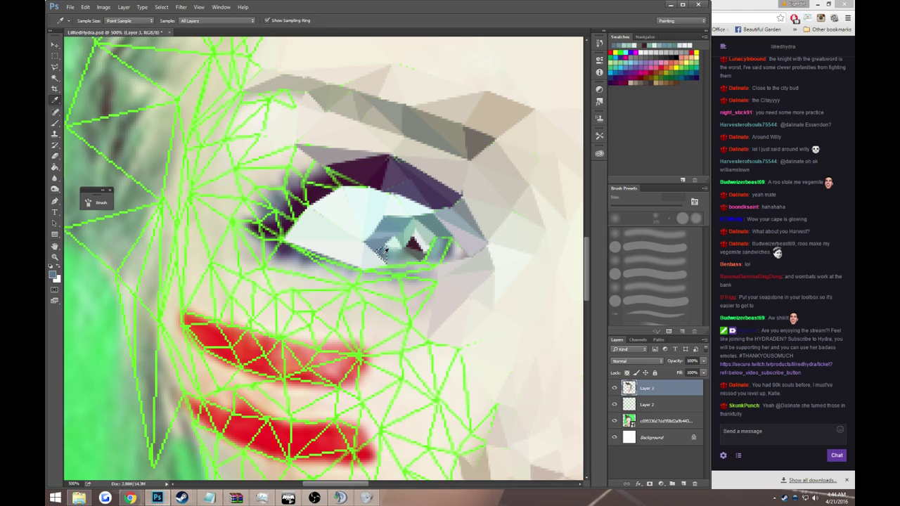
{"action": "key", "text": "l"}
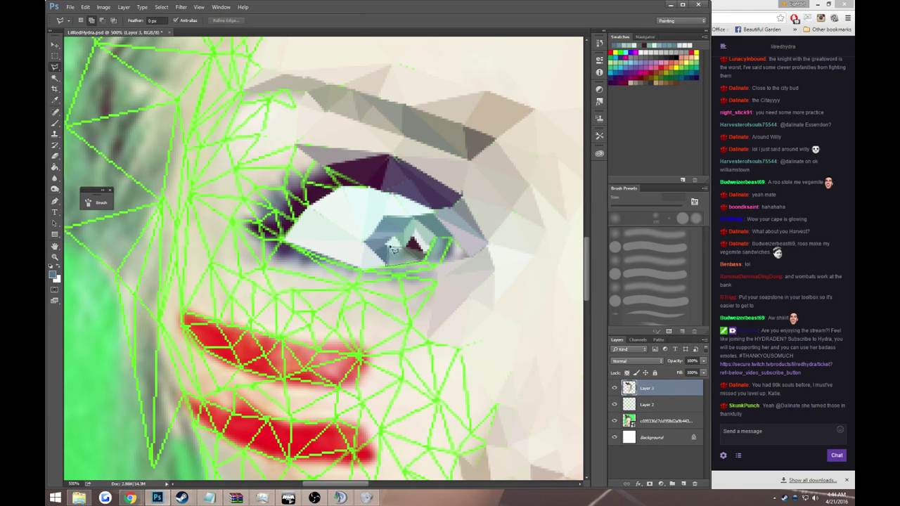
{"action": "key", "text": "i"}
{"action": "left_click", "coordinate": [402, 250]}
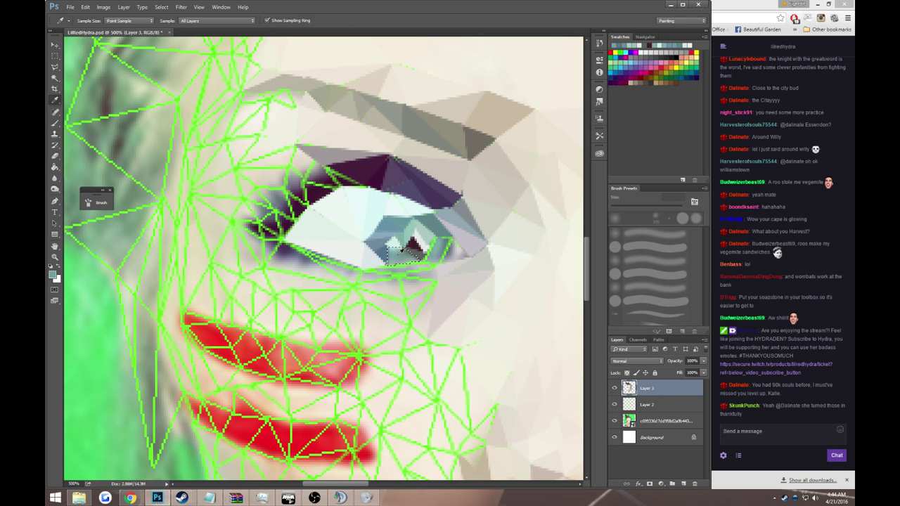
{"action": "scroll", "coordinate": [413, 255], "scroll_direction": "down", "scroll_amount": 5}
- Zoom in on the eye and fill an iris triangle with a sampled colour
{"action": "key", "text": "z"}
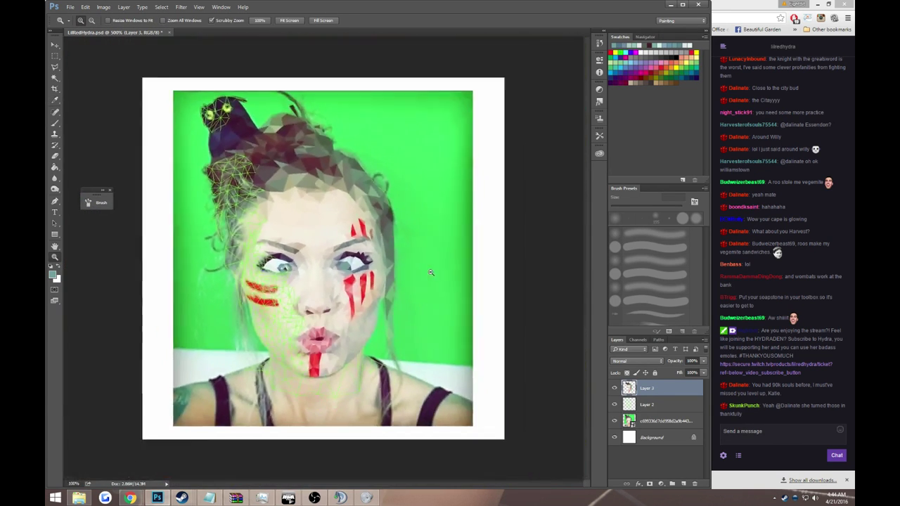
{"action": "left_click", "coordinate": [431, 272], "text": "alt"}
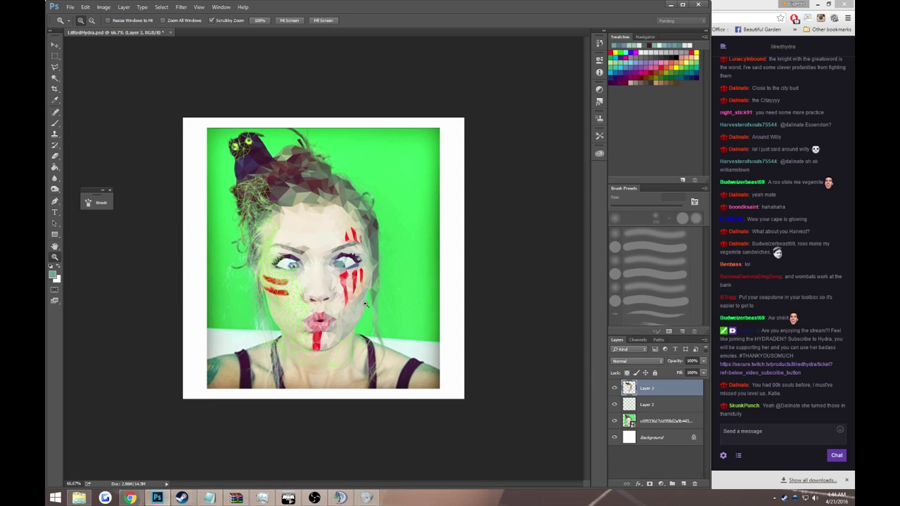
{"action": "left_click_drag", "start_coordinate": [365, 304], "coordinate": [336, 311]}
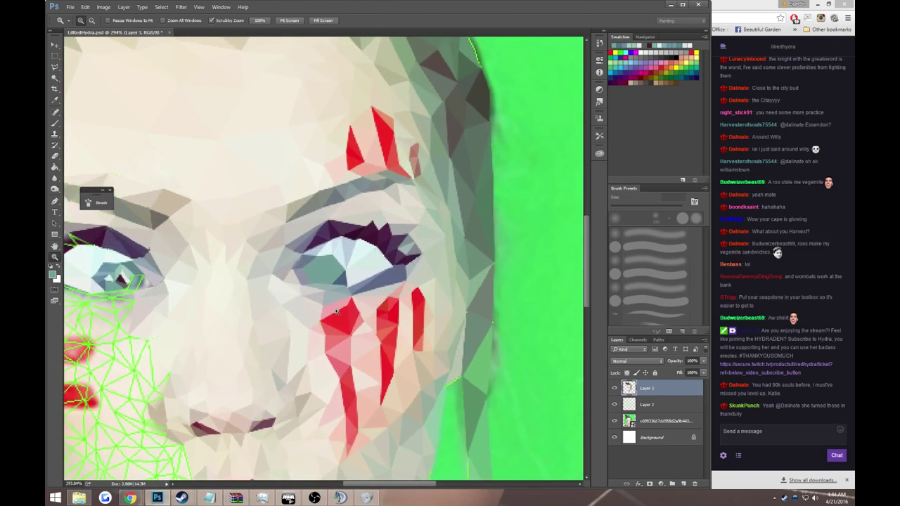
{"action": "key", "text": "l"}
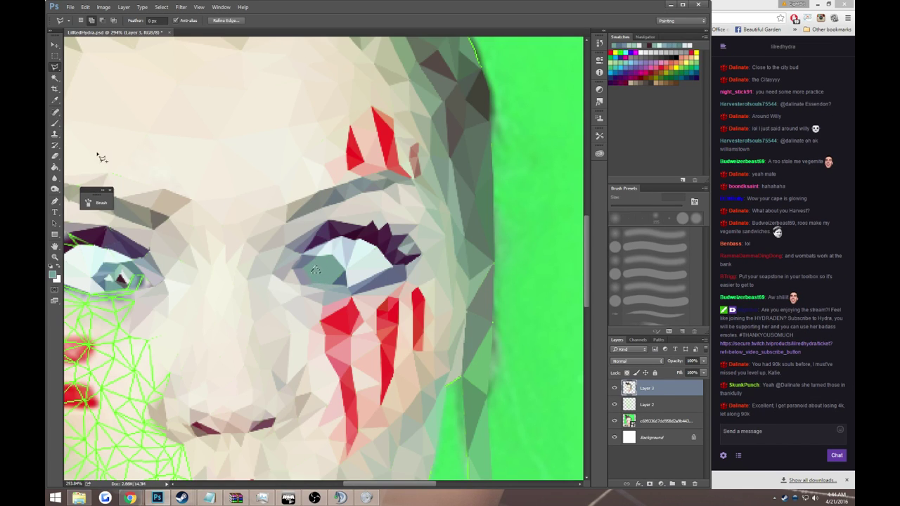
{"action": "key", "text": "i"}
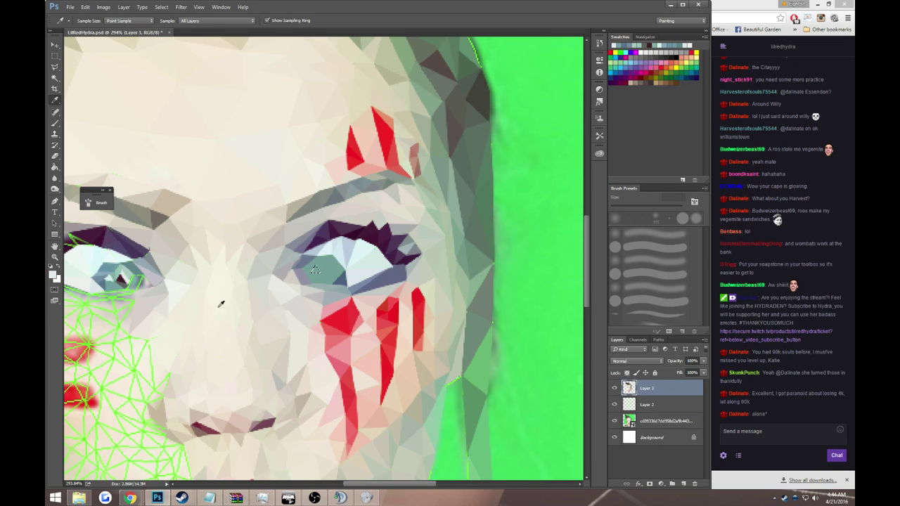
{"action": "key", "text": "g"}
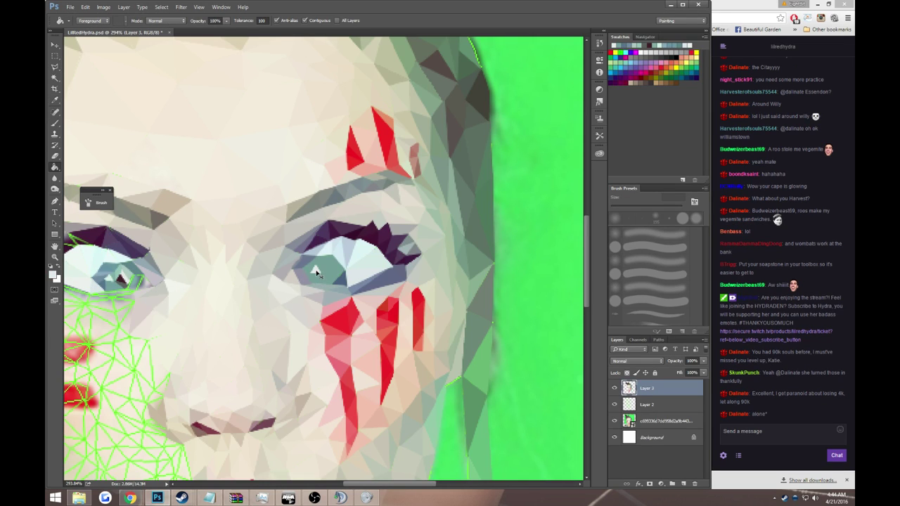
{"action": "key", "text": "l"}
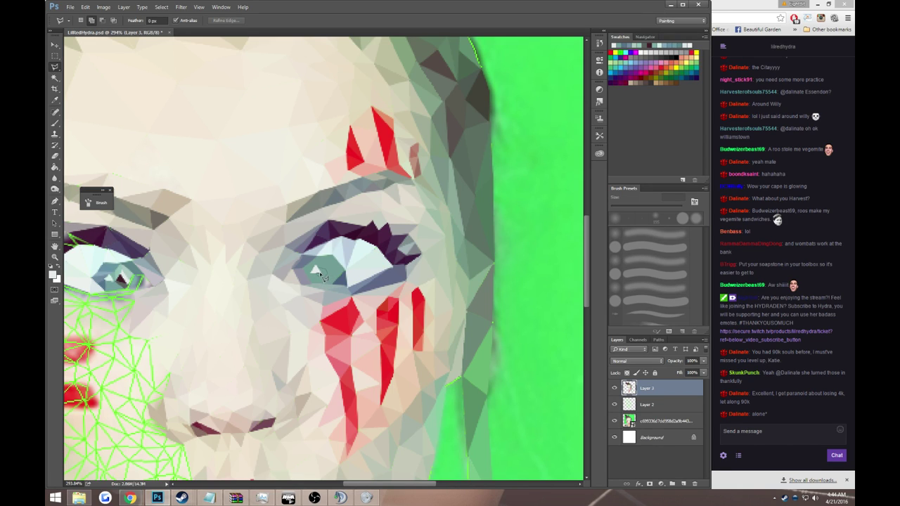
- Fill the pupil triangles with dark maroon sampled from the pupil
{"action": "key", "text": "i"}
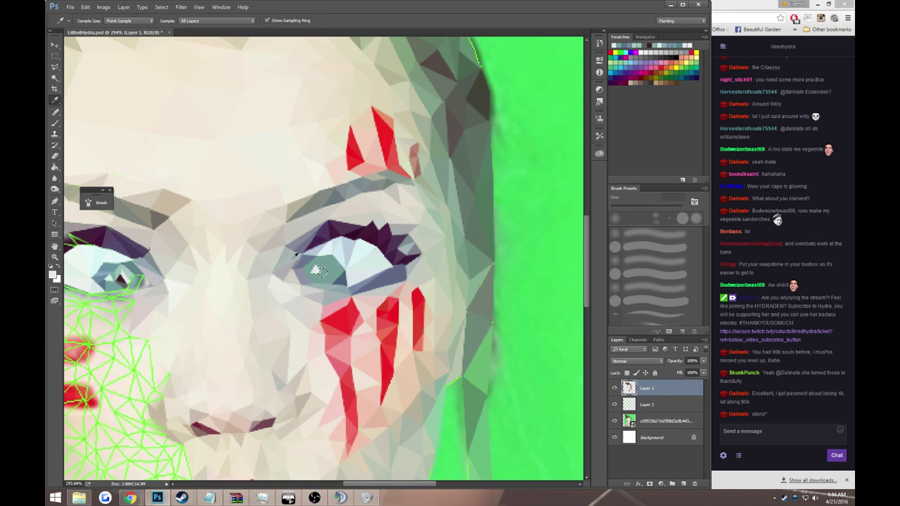
{"action": "left_click", "coordinate": [128, 275]}
{"action": "key", "text": "g"}
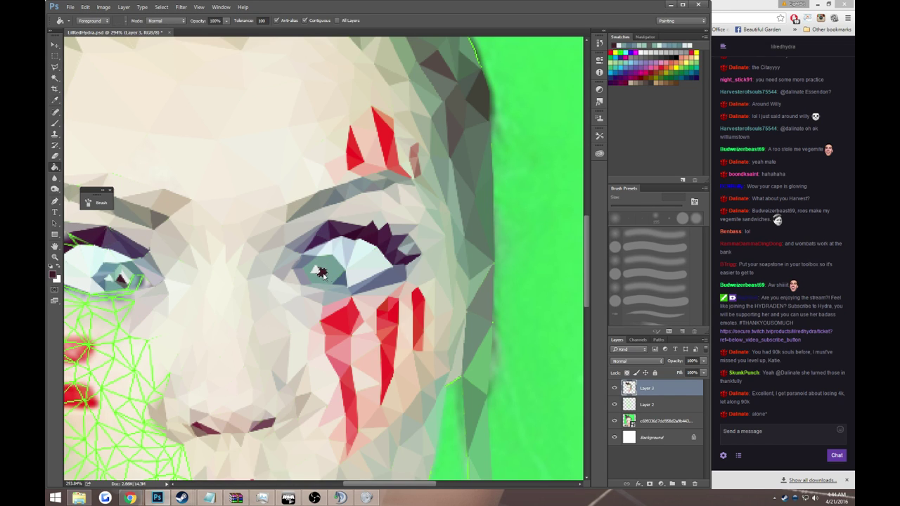
{"action": "key", "text": "l"}
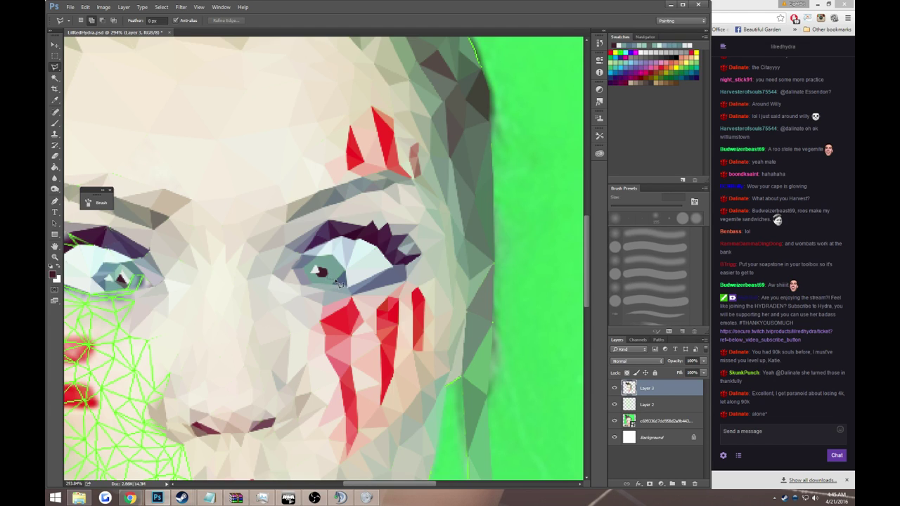
{"action": "key", "text": "i"}
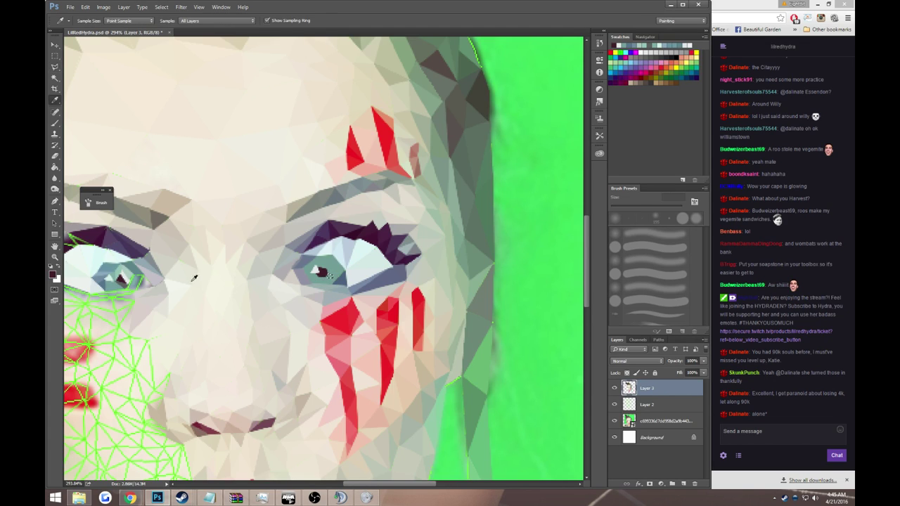
{"action": "left_click", "coordinate": [128, 275]}
{"action": "key", "text": "g"}
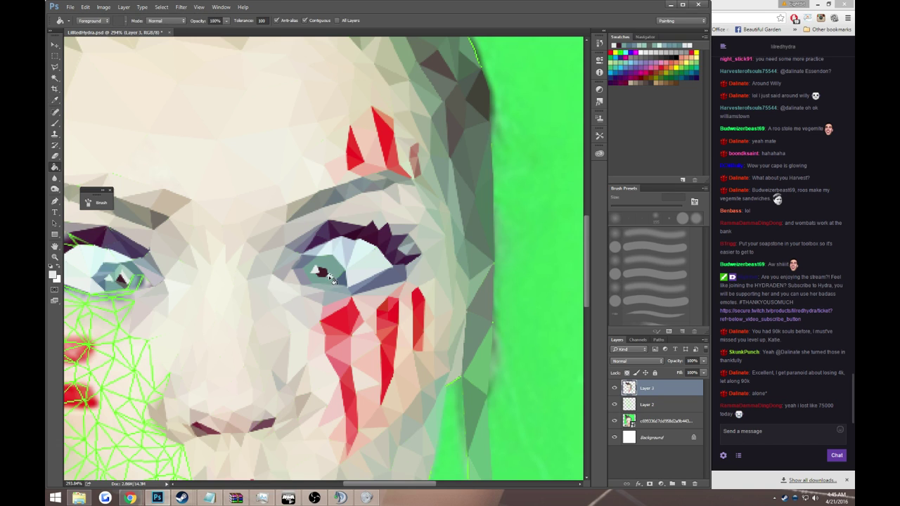
{"action": "left_click_drag", "start_coordinate": [141, 281], "coordinate": [330, 292]}
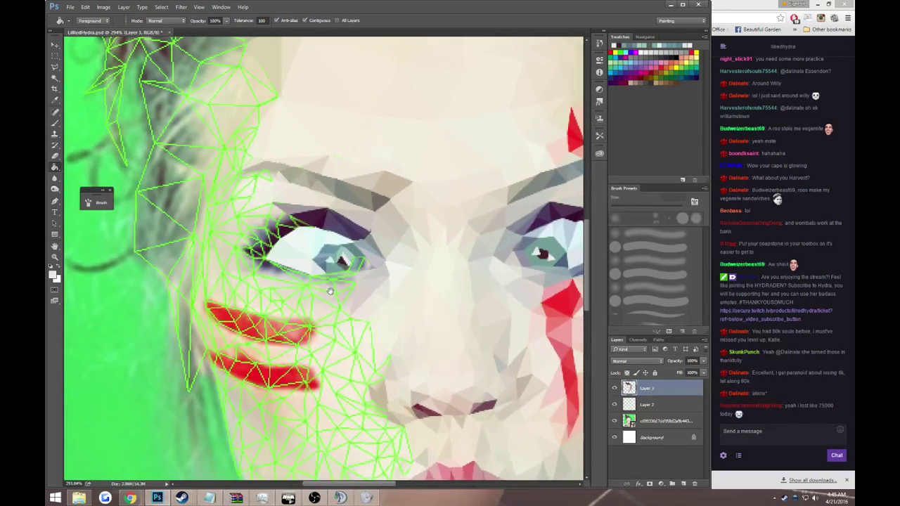
- Fill a triangle at the eye corner with its sampled colour
{"action": "key", "text": "l"}
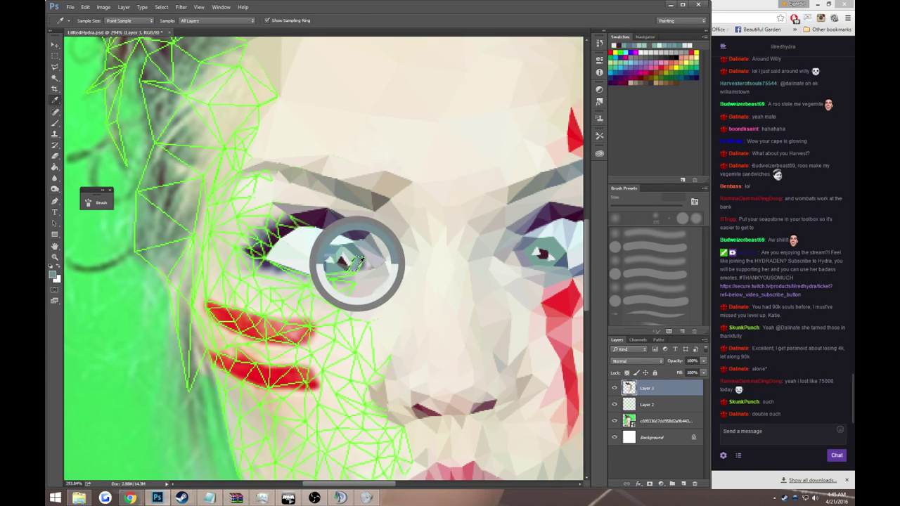
{"action": "key", "text": "g"}
{"action": "key", "text": "l"}
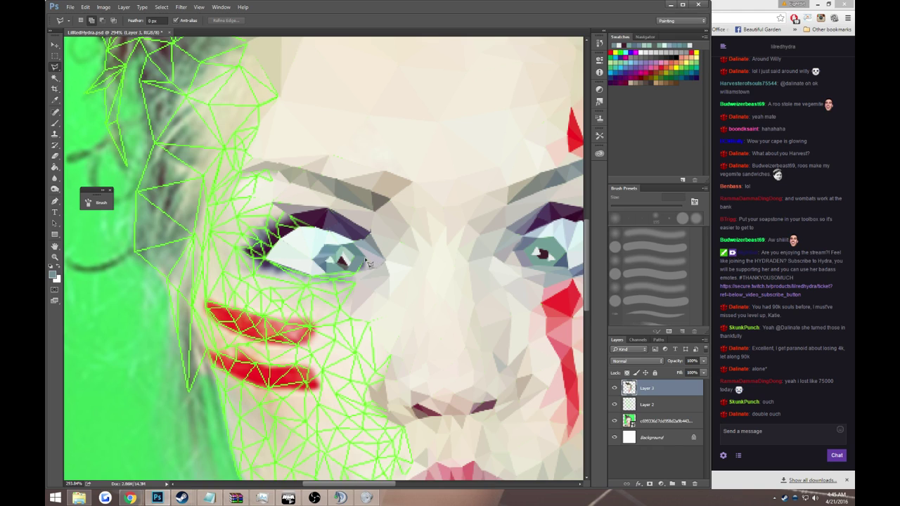
{"action": "left_click", "coordinate": [359, 271]}
{"action": "key", "text": "g"}
{"action": "left_click", "coordinate": [368, 266], "text": "alt"}
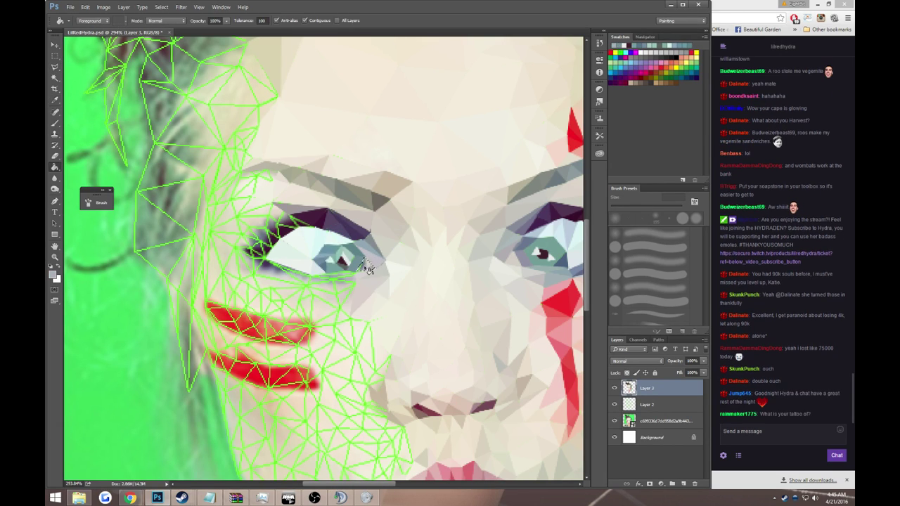
{"action": "scroll", "coordinate": [371, 274], "scroll_direction": "down", "scroll_amount": 2}
{"action": "scroll", "coordinate": [374, 274], "scroll_direction": "down", "scroll_amount": 1}
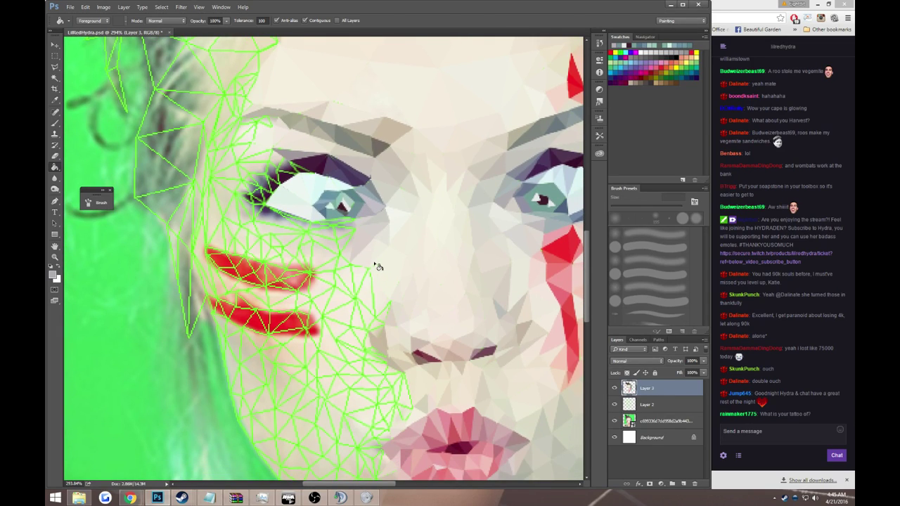
{"action": "key", "text": "l"}
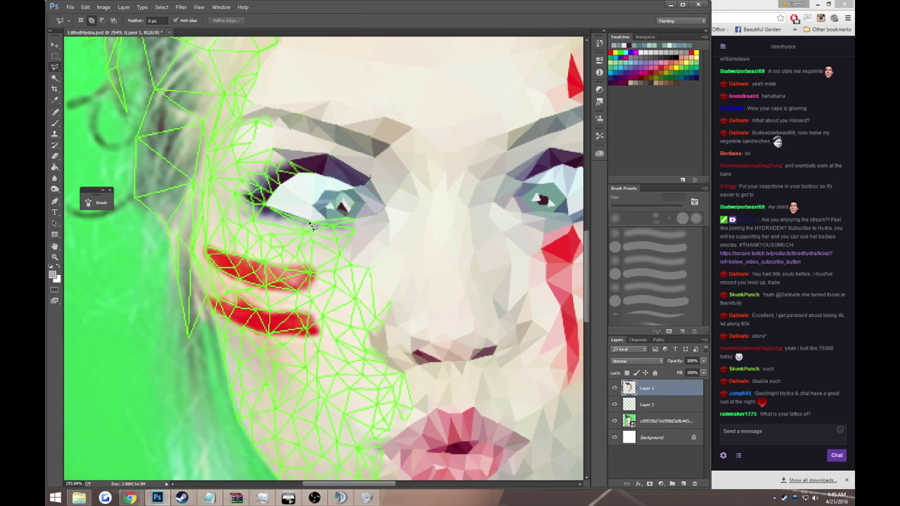
- Fill the lower-eyelid triangles with light grey, then zoom out to 66.7%
{"action": "left_click", "coordinate": [311, 225]}
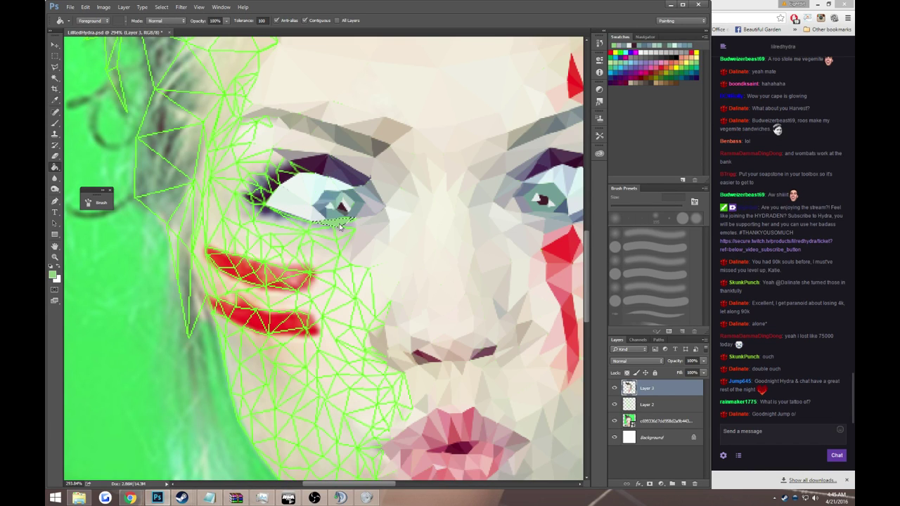
{"action": "key", "text": "z"}
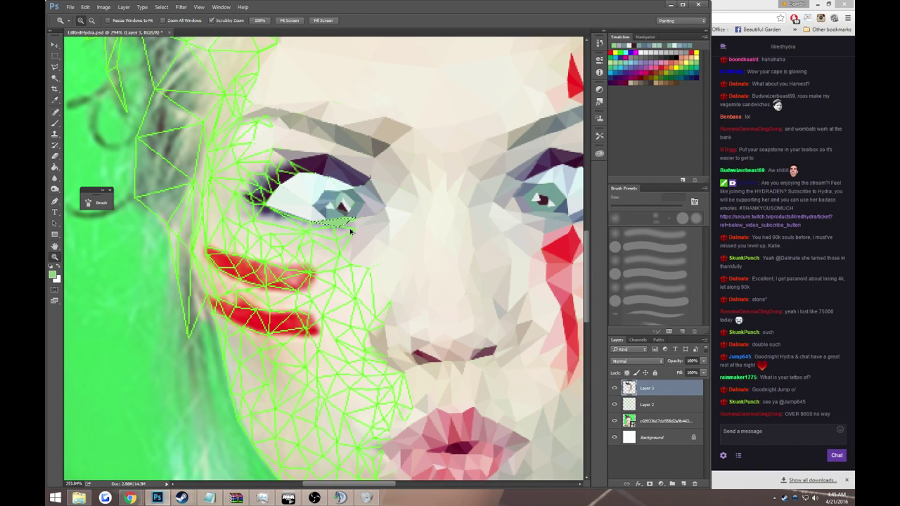
{"action": "key", "text": "i"}
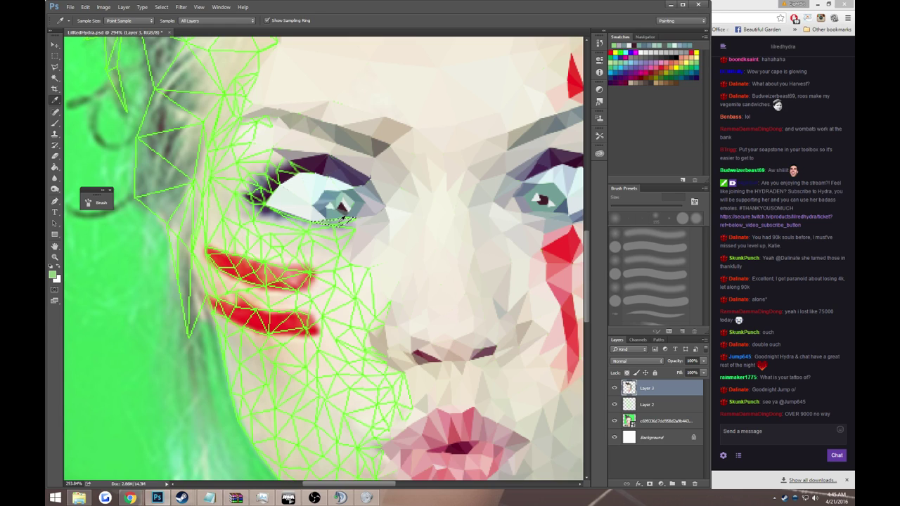
{"action": "left_click", "coordinate": [343, 220]}
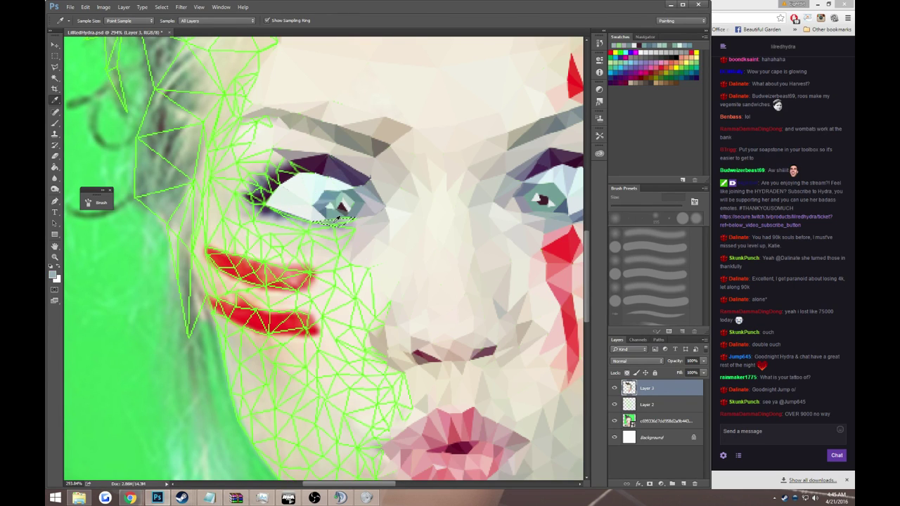
{"action": "key", "text": "g"}
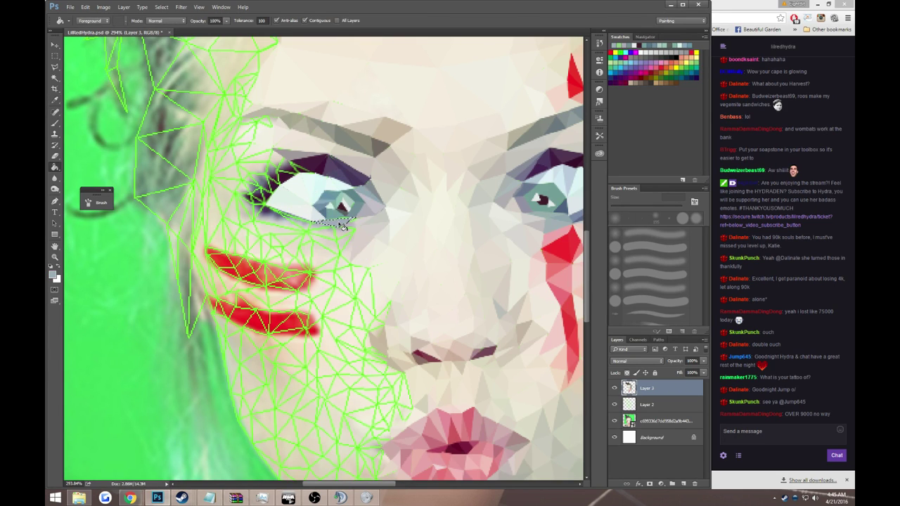
{"action": "key", "text": "l"}
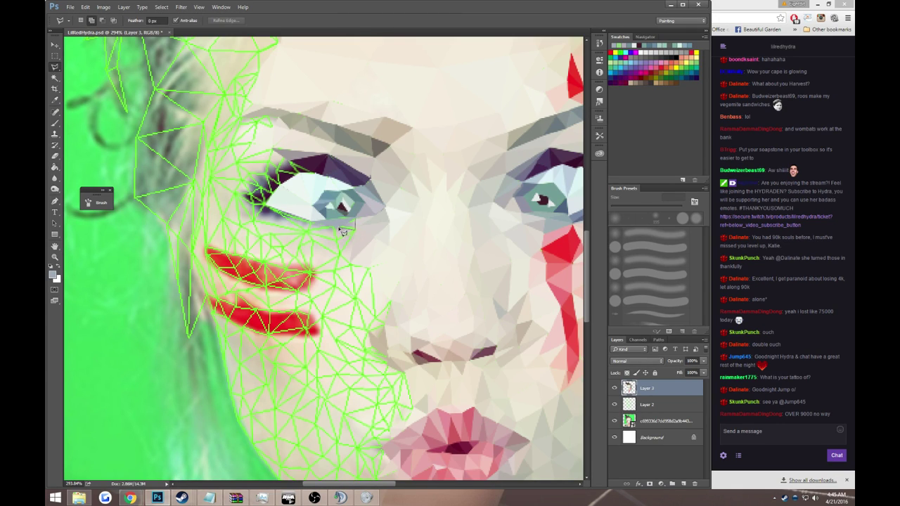
{"action": "key", "text": "g"}
{"action": "left_click", "coordinate": [346, 226], "text": "alt"}
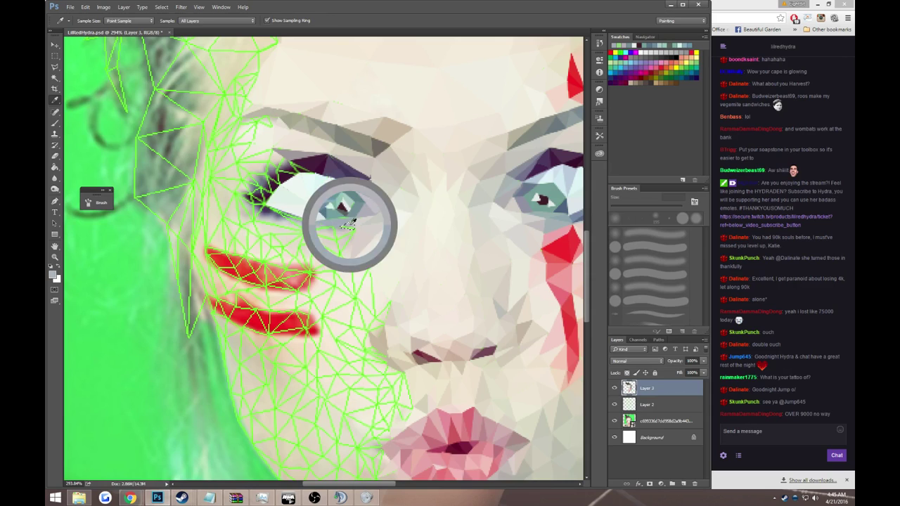
{"action": "key", "text": "z"}
{"action": "left_click", "coordinate": [355, 230], "text": "alt"}
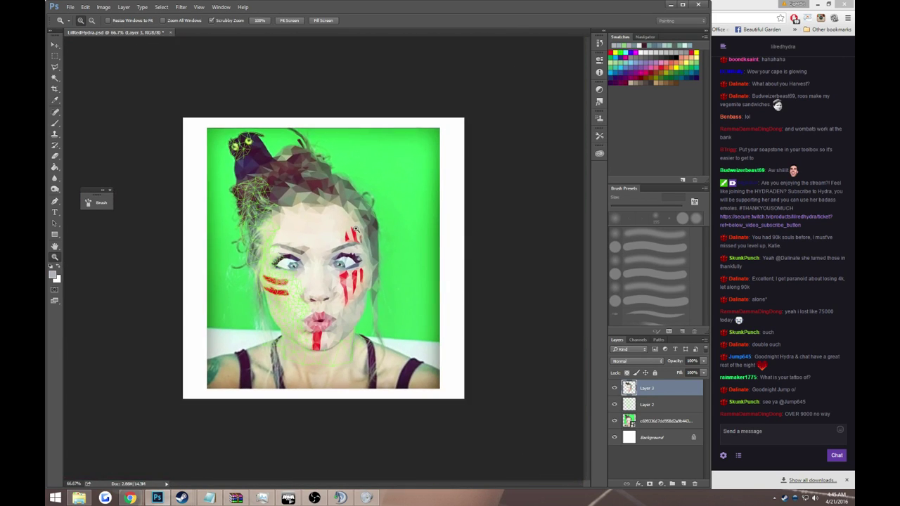
- Hide and reshow the green-background photo layer, then zoom to 457% on the left eye
{"action": "left_click", "coordinate": [615, 421]}
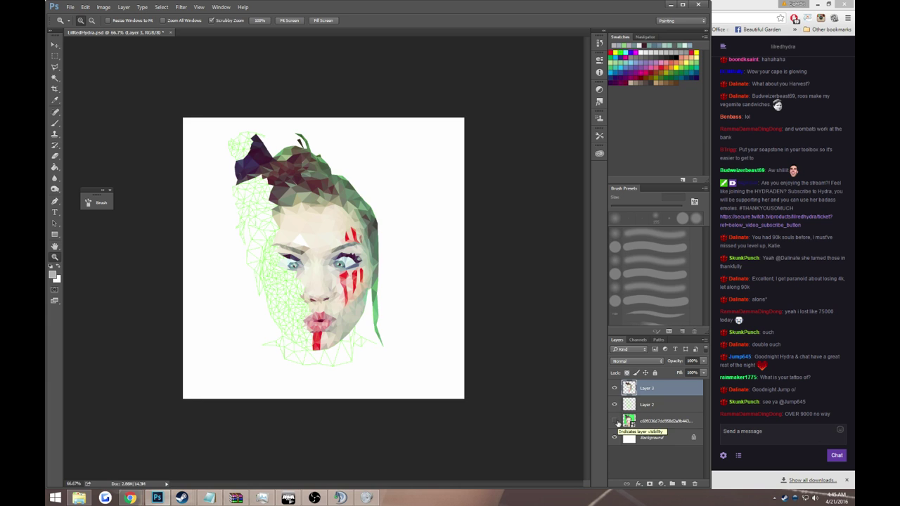
{"action": "left_click", "coordinate": [613, 422]}
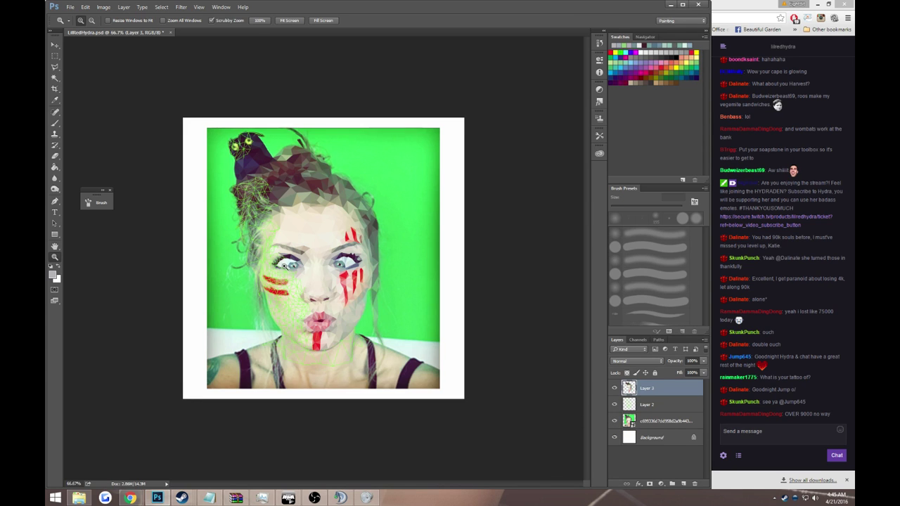
{"action": "scroll", "coordinate": [330, 256], "scroll_direction": "up", "scroll_amount": 3}
{"action": "scroll", "coordinate": [330, 257], "scroll_direction": "up", "scroll_amount": 3}
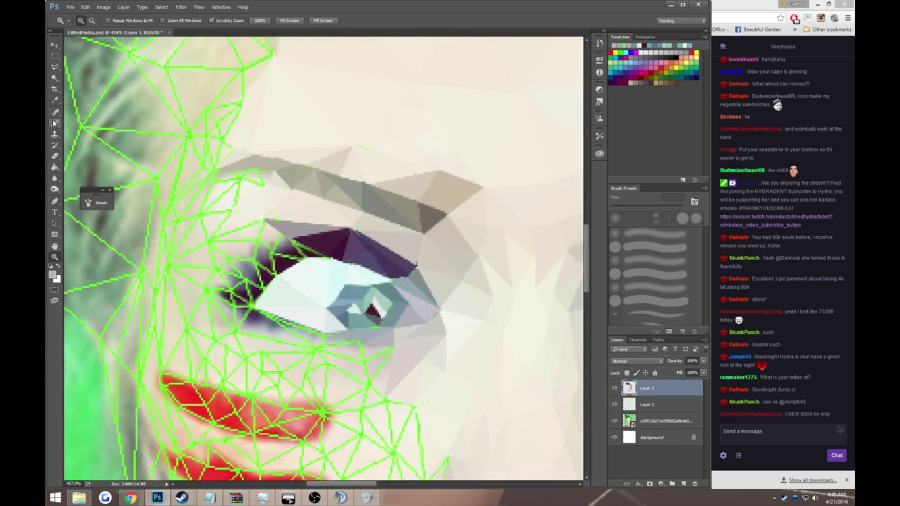
- Fill the sliver along the upper eyelid with sampled dark purple
{"action": "key", "text": "l"}
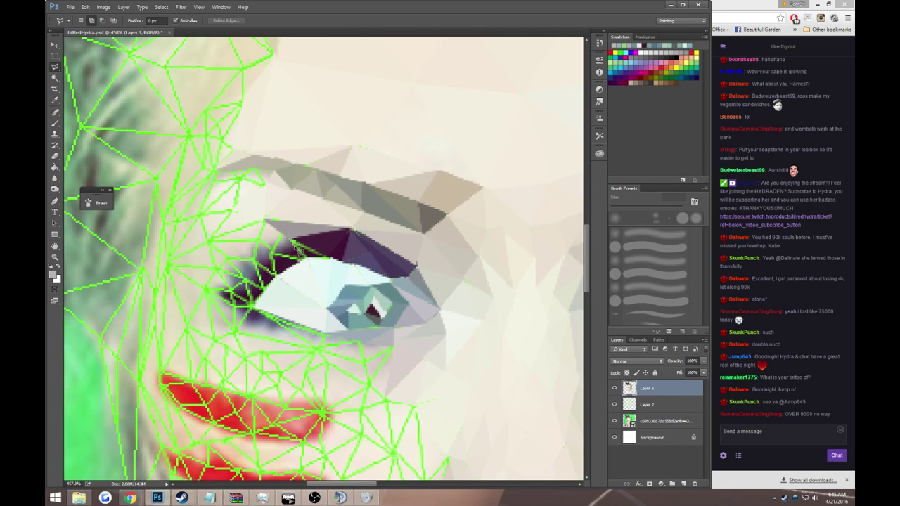
{"action": "left_click", "coordinate": [329, 258]}
{"action": "double_click", "coordinate": [293, 241]}
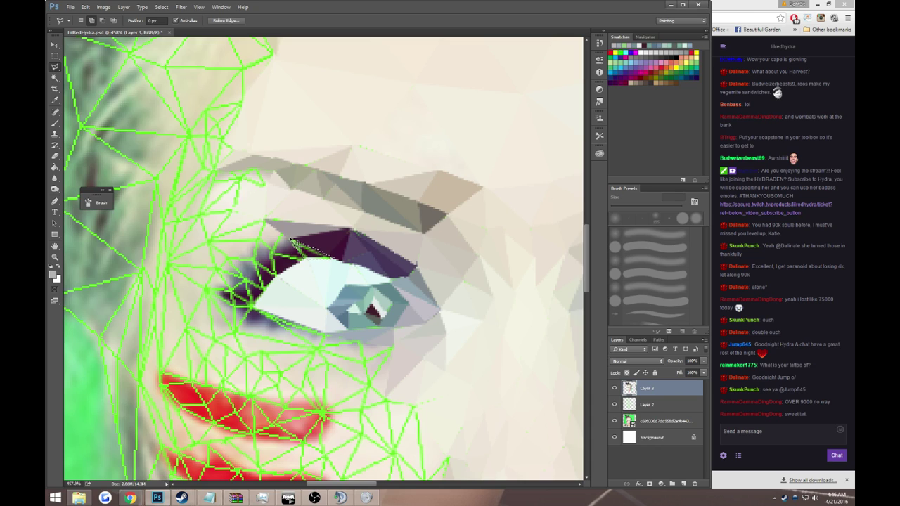
{"action": "key", "text": "g"}
{"action": "left_click", "coordinate": [309, 254], "text": "alt"}
{"action": "left_click", "coordinate": [311, 257]}
{"action": "key", "text": "ctrl+d"}
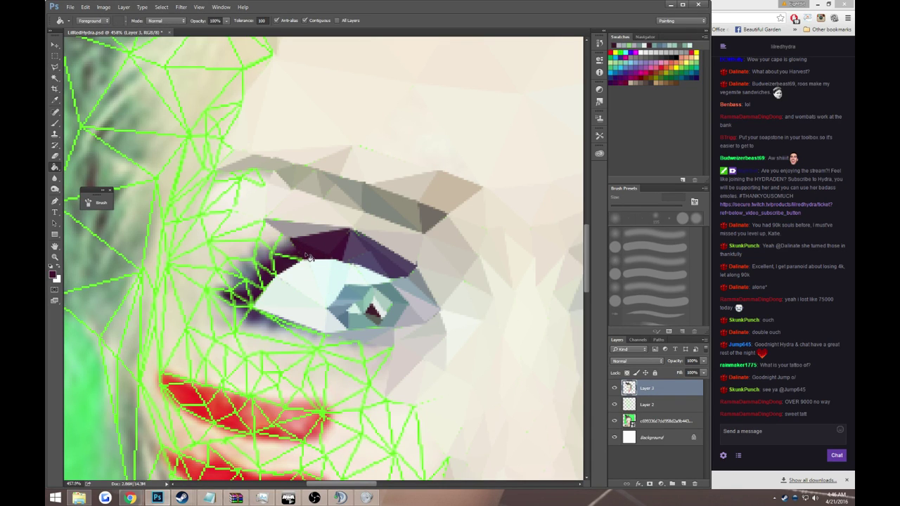
- Fill the triangle at the inner upper eyelid with dark purple
{"action": "key", "text": "l"}
{"action": "left_click", "coordinate": [310, 265]}
{"action": "left_click", "coordinate": [271, 251]}
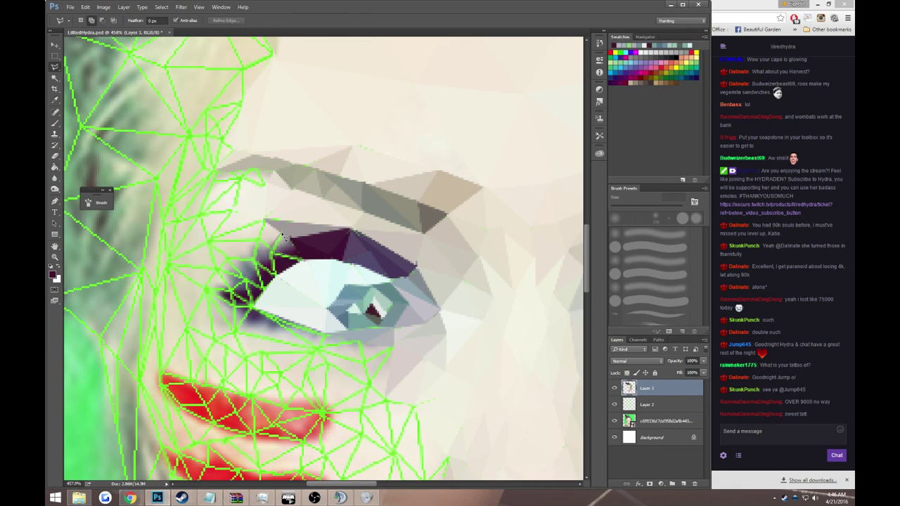
{"action": "left_click", "coordinate": [282, 233]}
{"action": "left_click", "coordinate": [305, 265]}
{"action": "key", "text": "g"}
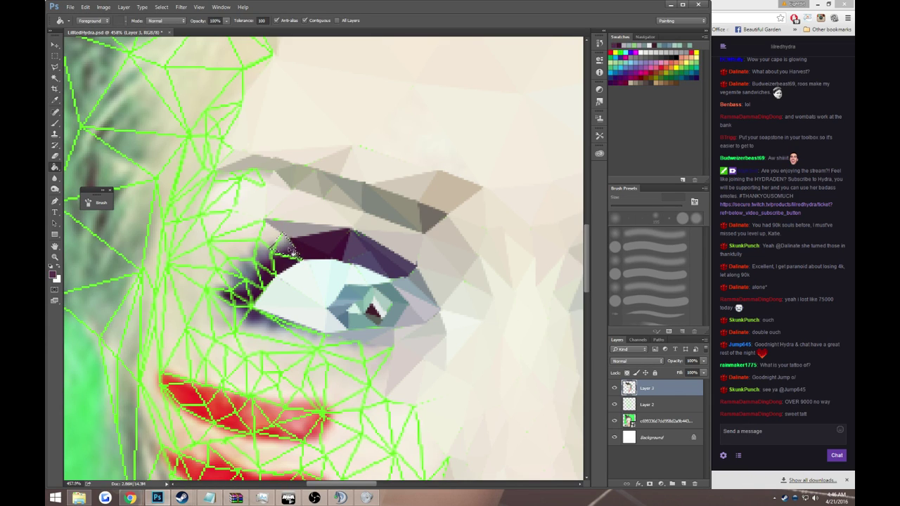
{"action": "left_click", "coordinate": [290, 251]}
{"action": "key", "text": "ctrl+d"}
- Fill the inner eye-corner triangle with the dark colour sampled at the corner
{"action": "key", "text": "l"}
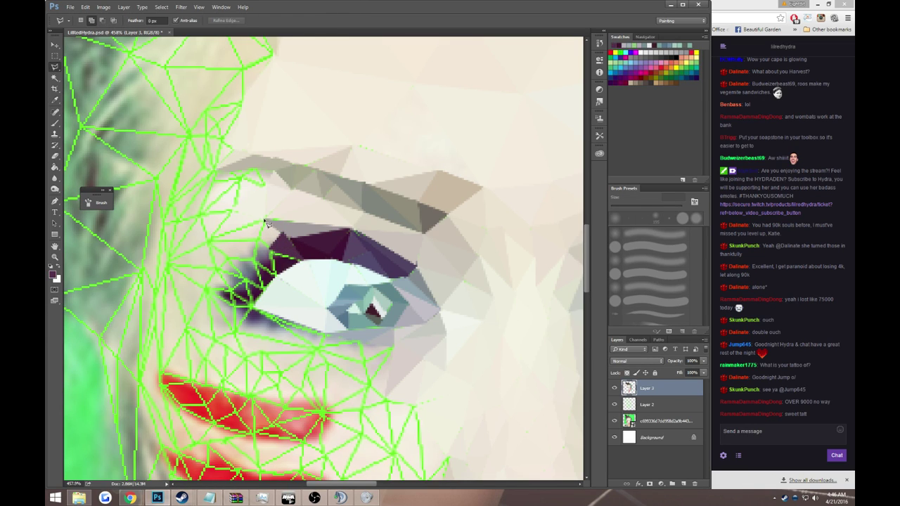
{"action": "left_click", "coordinate": [271, 251]}
{"action": "left_click", "coordinate": [258, 241]}
{"action": "left_click", "coordinate": [271, 251]}
{"action": "key", "text": "i"}
{"action": "left_click", "coordinate": [269, 233]}
{"action": "key", "text": "alt+BackSpace"}
{"action": "key", "text": "ctrl+d"}
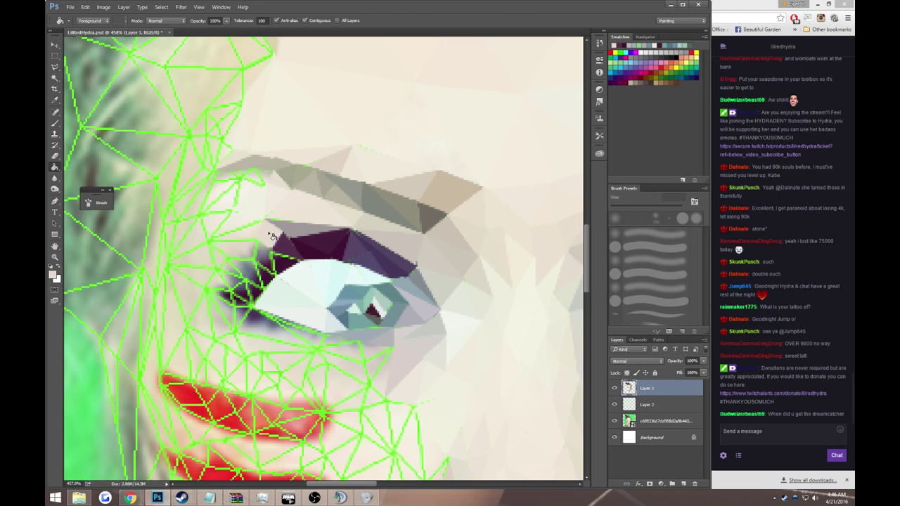
- Outline the triangle below the brow corner and prepare to colour it
{"action": "key", "text": "l"}
{"action": "left_click", "coordinate": [266, 221]}
{"action": "left_click", "coordinate": [260, 239]}
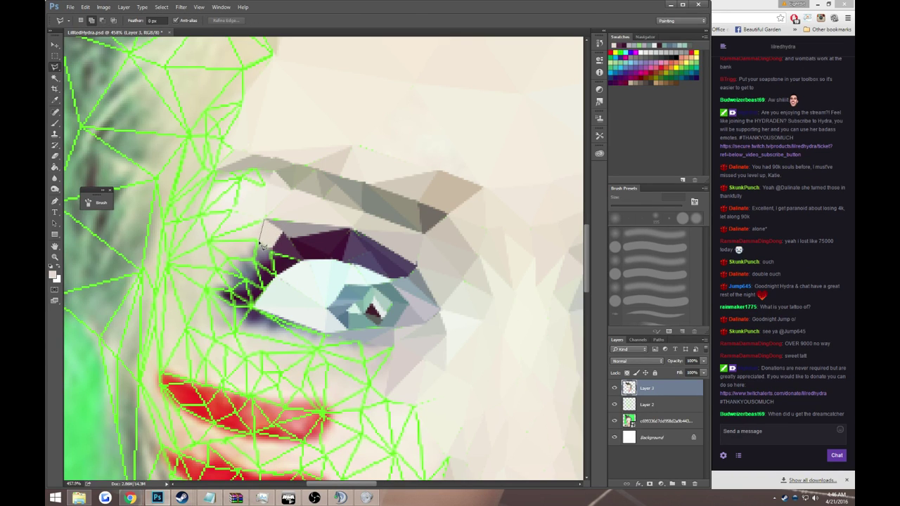
{"action": "double_click", "coordinate": [211, 244]}
{"action": "key", "text": "i"}
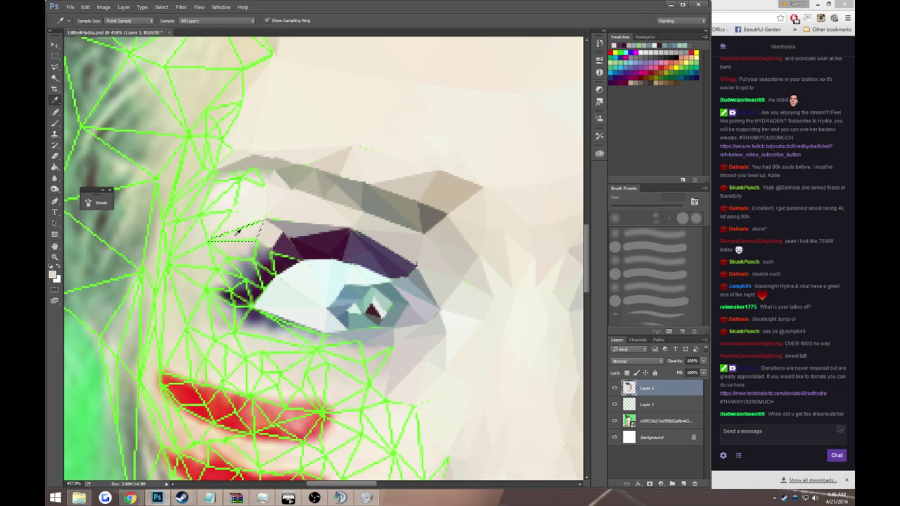
{"action": "key", "text": "g"}
- Outline the next triangle near the eye corner and prepare to colour it
{"action": "key", "text": "l"}
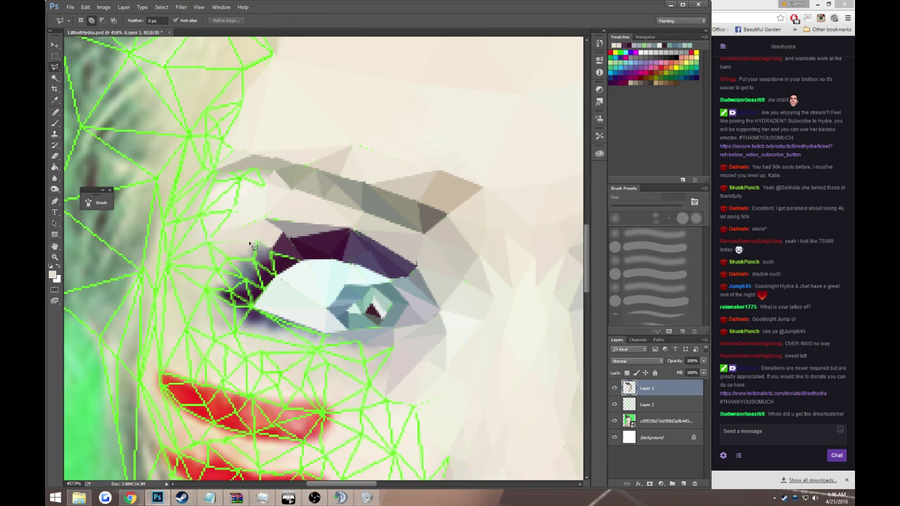
{"action": "left_click", "coordinate": [257, 240]}
{"action": "left_click", "coordinate": [253, 262]}
{"action": "double_click", "coordinate": [212, 243]}
{"action": "key", "text": "i"}
{"action": "key", "text": "g"}
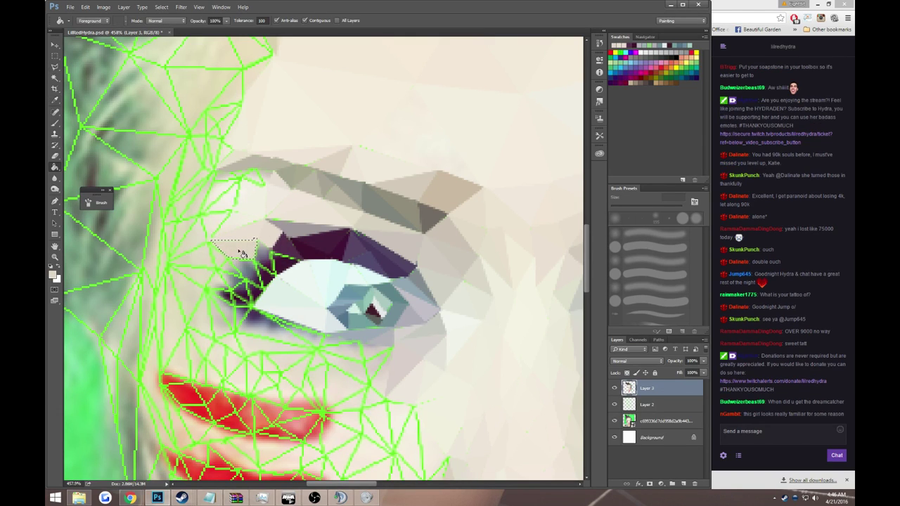
- Select another eye-corner triangle and sample a darker colour for it
{"action": "key", "text": "l"}
{"action": "left_click", "coordinate": [261, 240]}
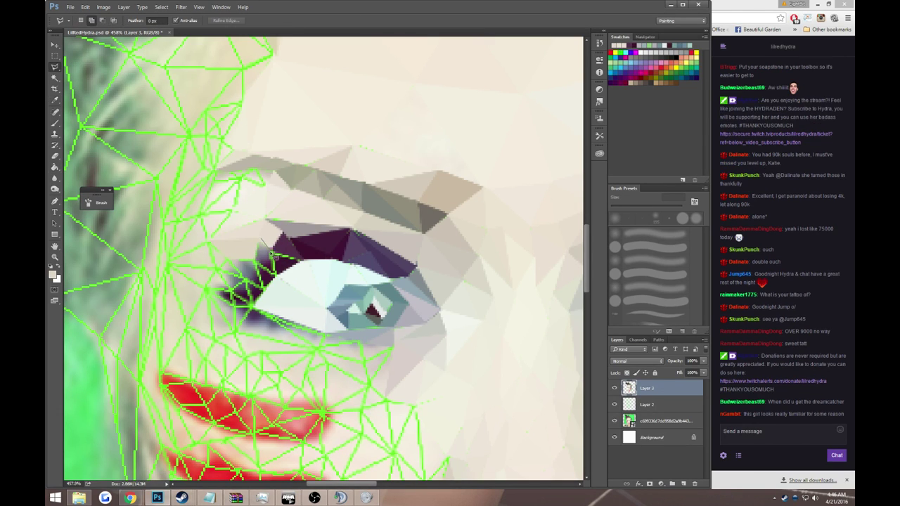
{"action": "left_click", "coordinate": [256, 269]}
{"action": "left_click", "coordinate": [261, 240]}
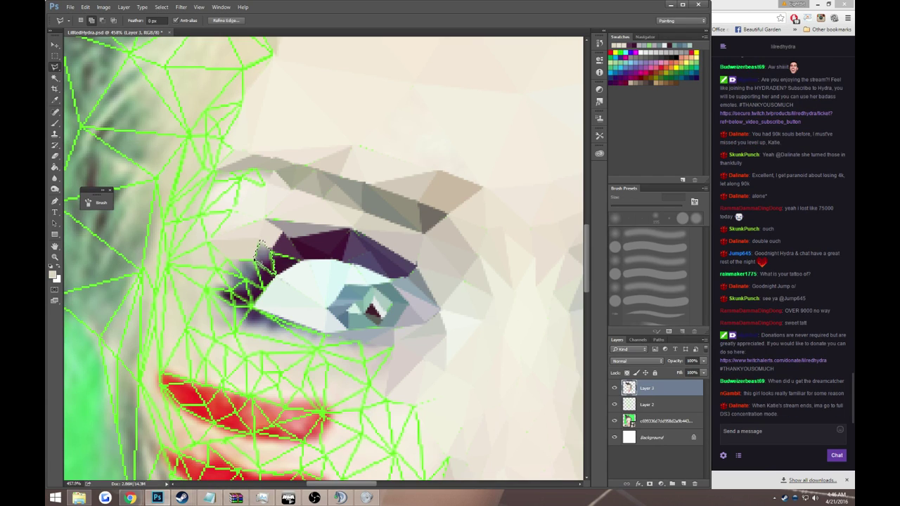
{"action": "key", "text": "i"}
{"action": "left_click", "coordinate": [260, 246]}
{"action": "key", "text": "g"}
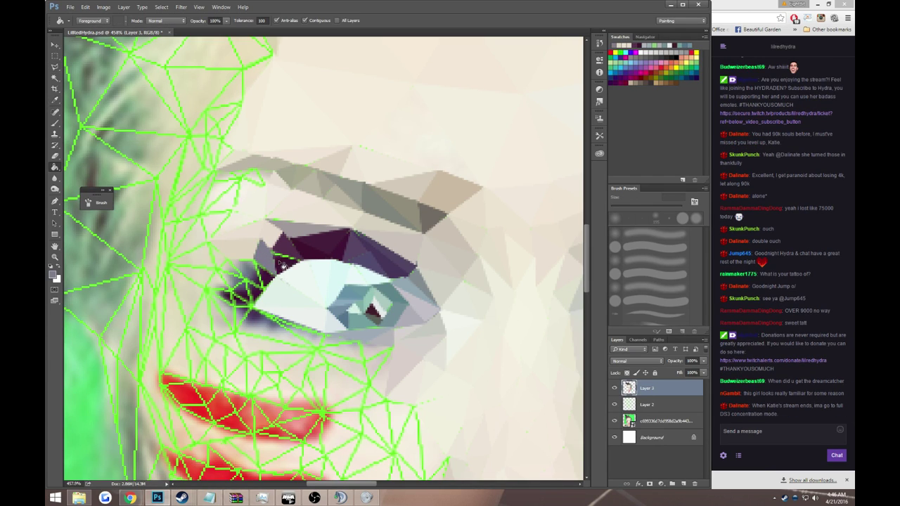
{"action": "key", "text": "l"}
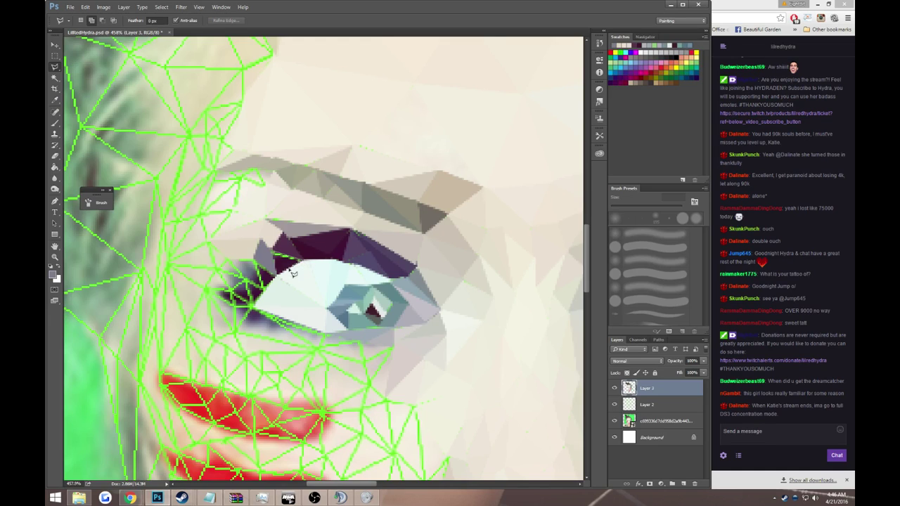
- Fill the small eye-corner region dark and sample the dark eyelid colour
{"action": "key", "text": "g"}
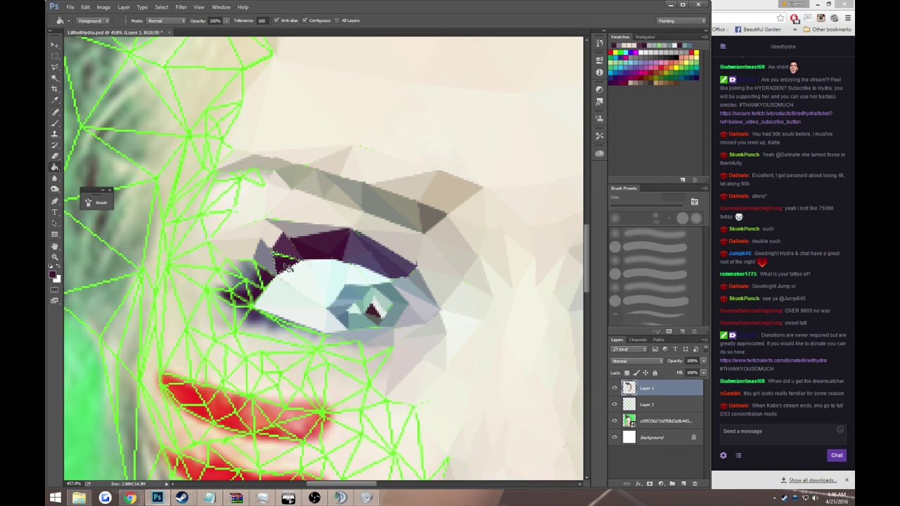
{"action": "left_click", "coordinate": [285, 267]}
{"action": "scroll", "coordinate": [285, 267], "scroll_direction": "down", "scroll_amount": 3}
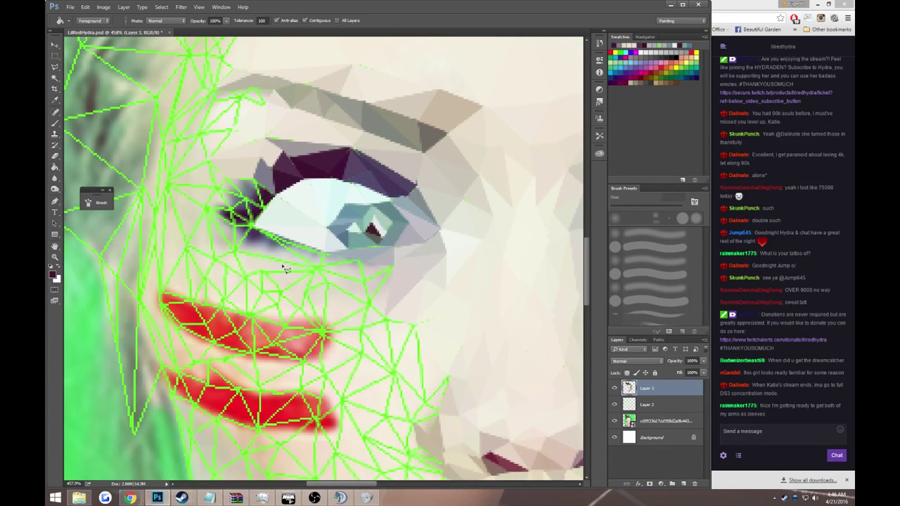
{"action": "key", "text": "l"}
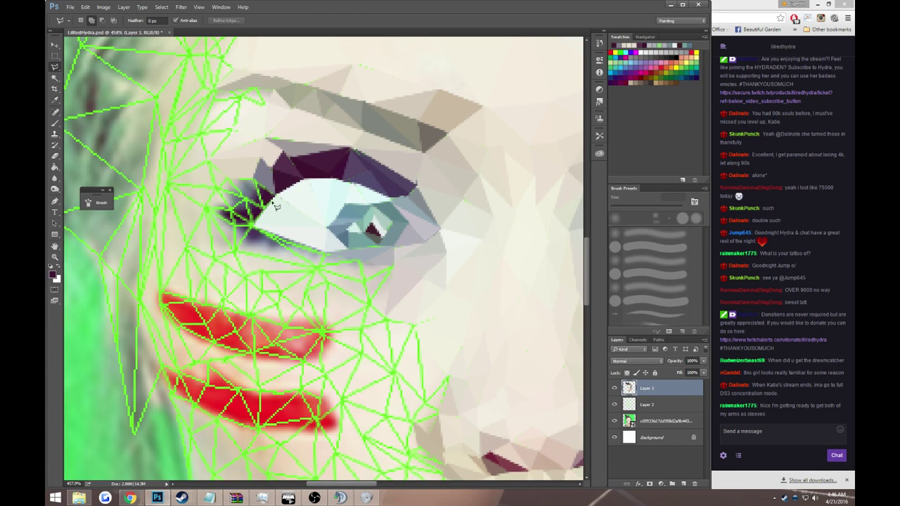
{"action": "key", "text": "g"}
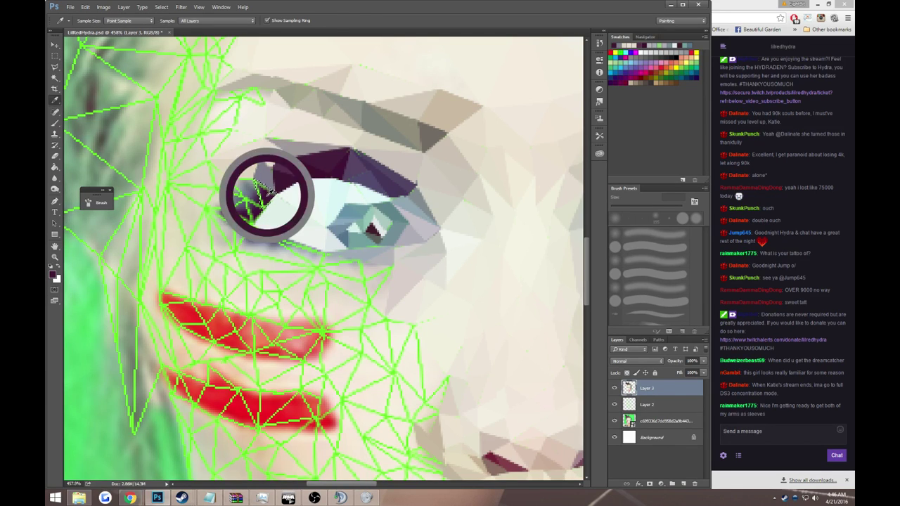
{"action": "left_click", "coordinate": [269, 201]}
{"action": "key", "text": "l"}
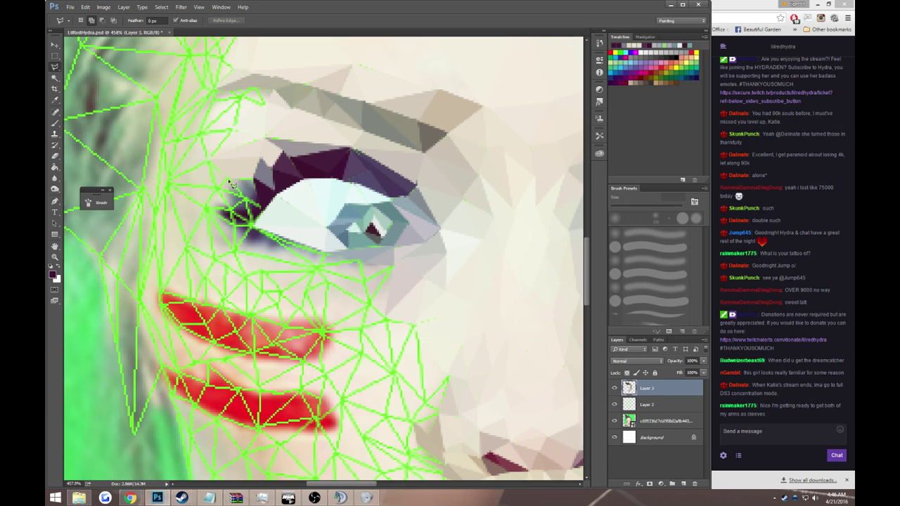
- Fill the selected eye-corner triangle with the dark eyelid colour
{"action": "left_click", "coordinate": [260, 203]}
{"action": "left_click", "coordinate": [229, 179]}
{"action": "left_click", "coordinate": [260, 202]}
{"action": "key", "text": "g"}
{"action": "left_click", "coordinate": [251, 190]}
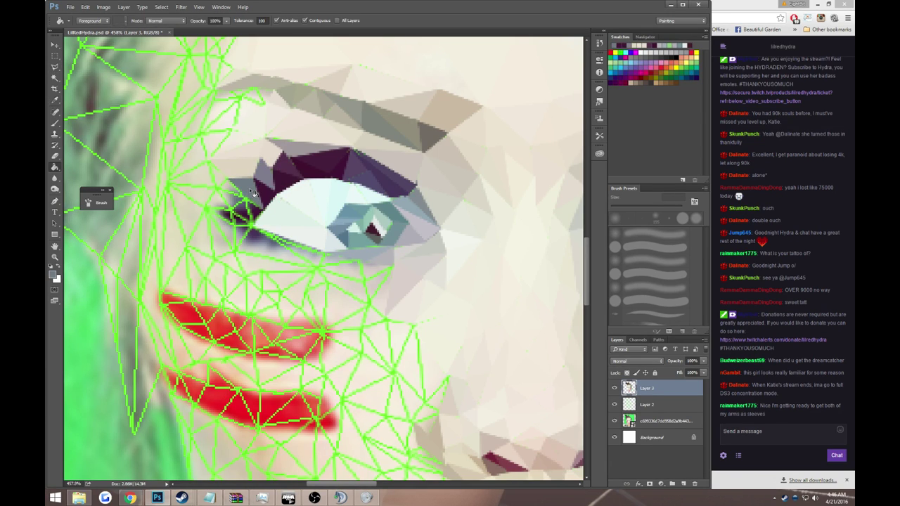
{"action": "key", "text": "l"}
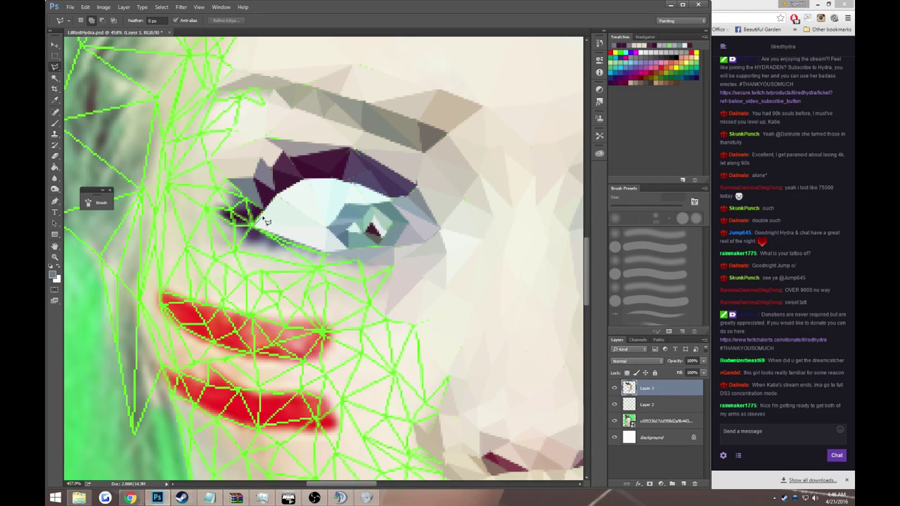
- Sample dark purple and another eyelid colour for the next eye-corner triangle
{"action": "left_click", "coordinate": [270, 215]}
{"action": "key", "text": "i"}
{"action": "left_click", "coordinate": [261, 214]}
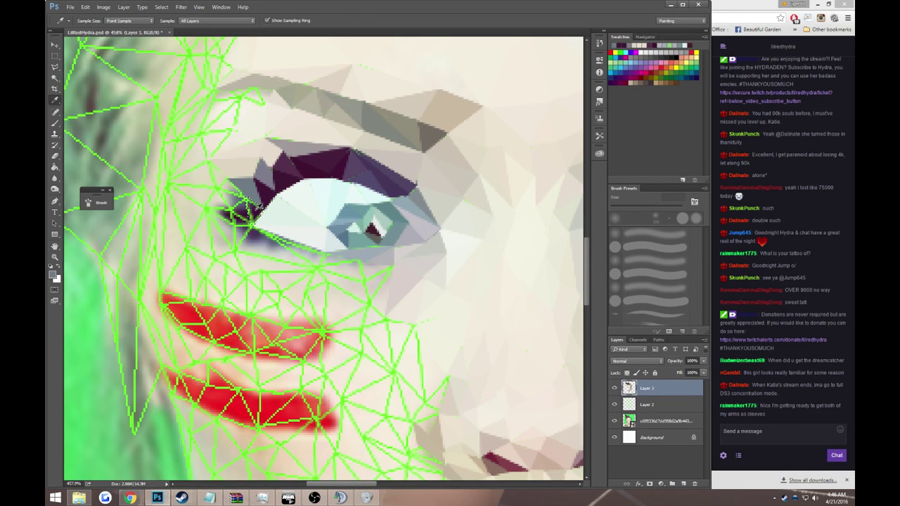
{"action": "key", "text": "g"}
{"action": "key", "text": "l"}
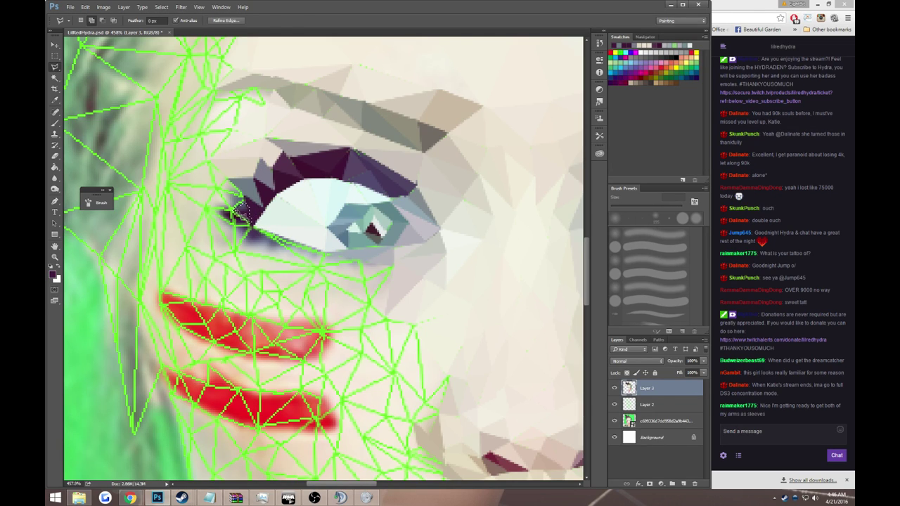
{"action": "key", "text": "i"}
{"action": "left_click", "coordinate": [245, 211]}
{"action": "key", "text": "g"}
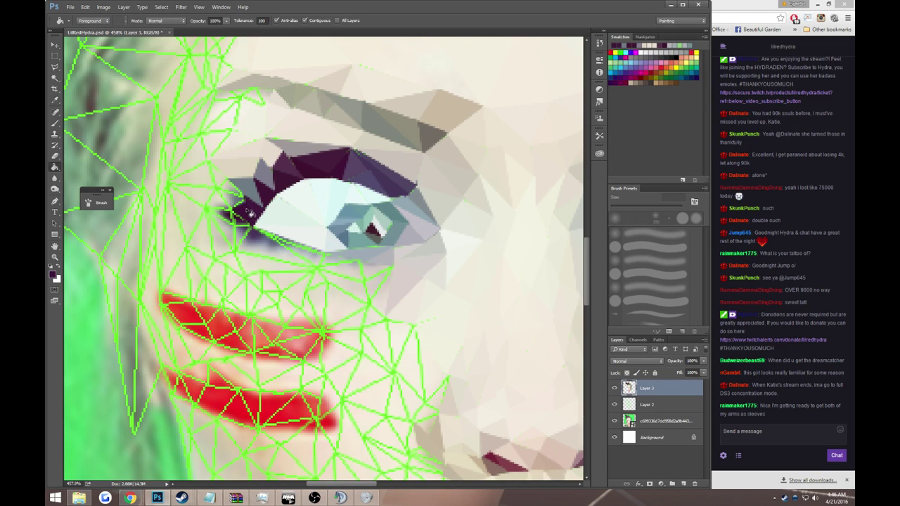
{"action": "key", "text": "l"}
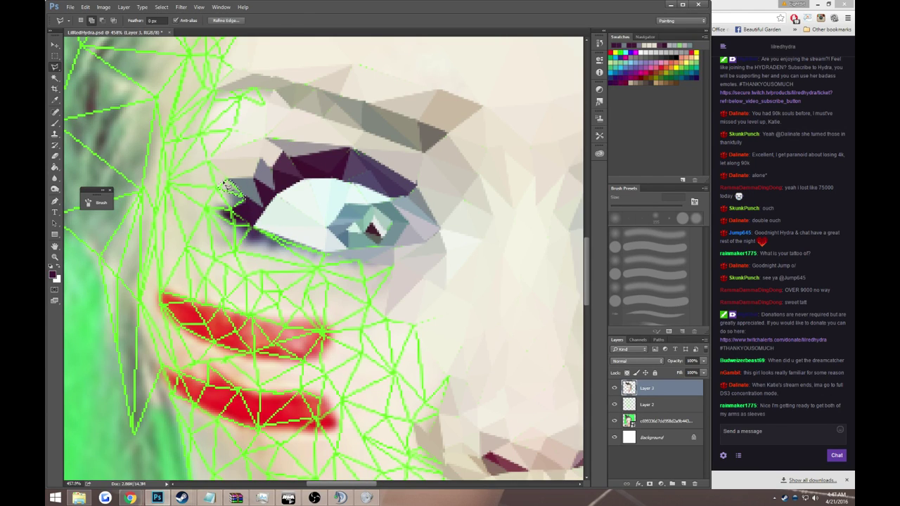
- Fill an eye-corner triangle light grey from the skin, then sample a darker grey
{"action": "key", "text": "i"}
{"action": "left_click", "coordinate": [227, 187]}
{"action": "key", "text": "g"}
{"action": "left_click", "coordinate": [229, 188]}
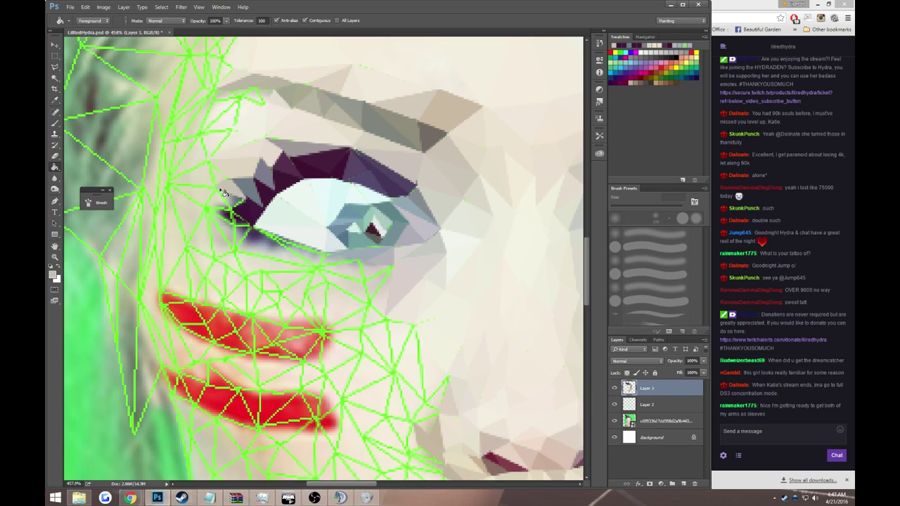
{"action": "key", "text": "l"}
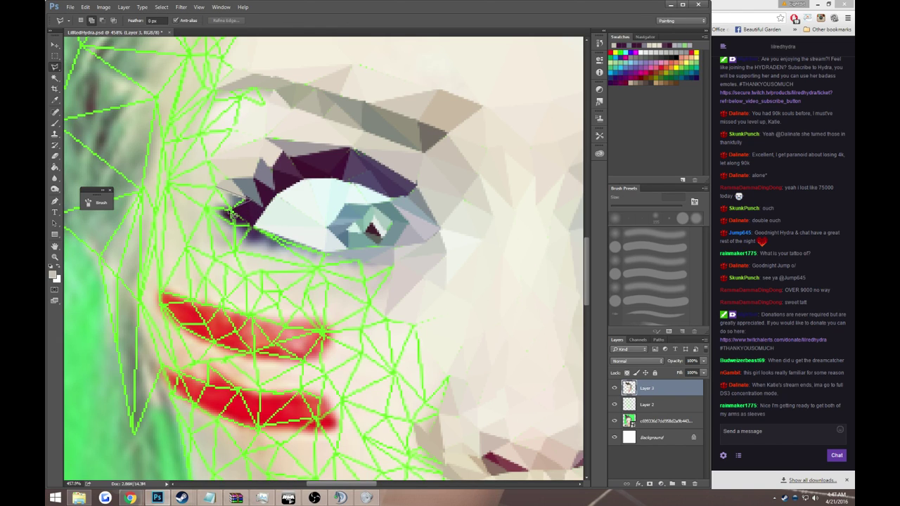
{"action": "key", "text": "i"}
{"action": "left_click", "coordinate": [243, 198]}
{"action": "key", "text": "g"}
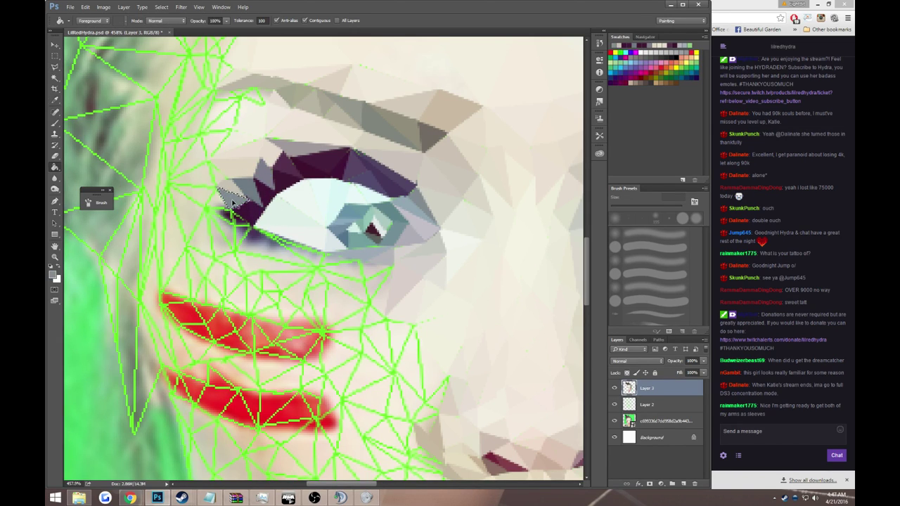
{"action": "key", "text": "l"}
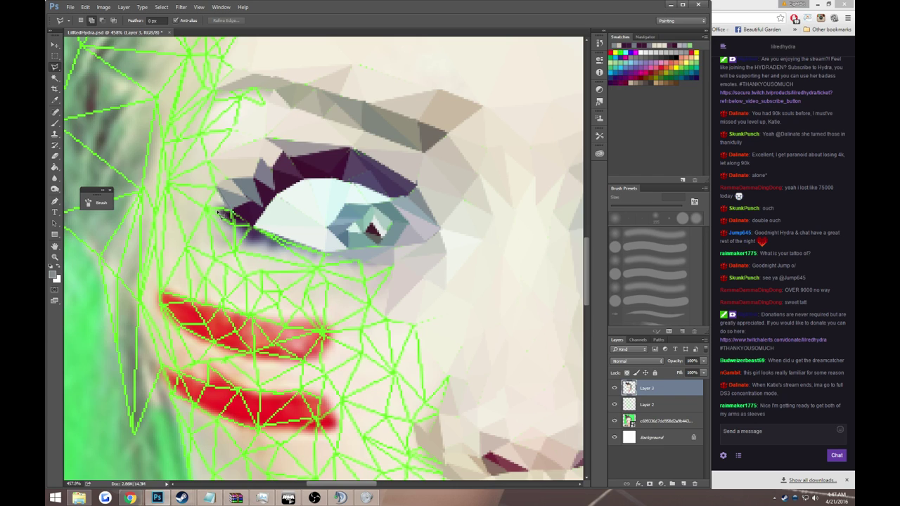
- Fill the small triangle at the eye corner with the darker grey
{"action": "left_click", "coordinate": [220, 212]}
{"action": "left_click", "coordinate": [220, 191]}
{"action": "left_click", "coordinate": [204, 208]}
{"action": "key", "text": "i"}
{"action": "key", "text": "g"}
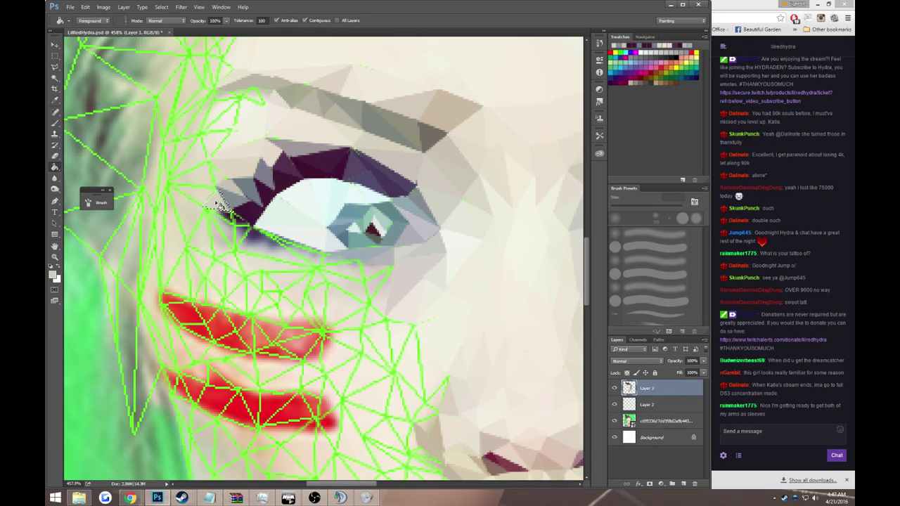
{"action": "left_click", "coordinate": [219, 205]}
{"action": "key", "text": "l"}
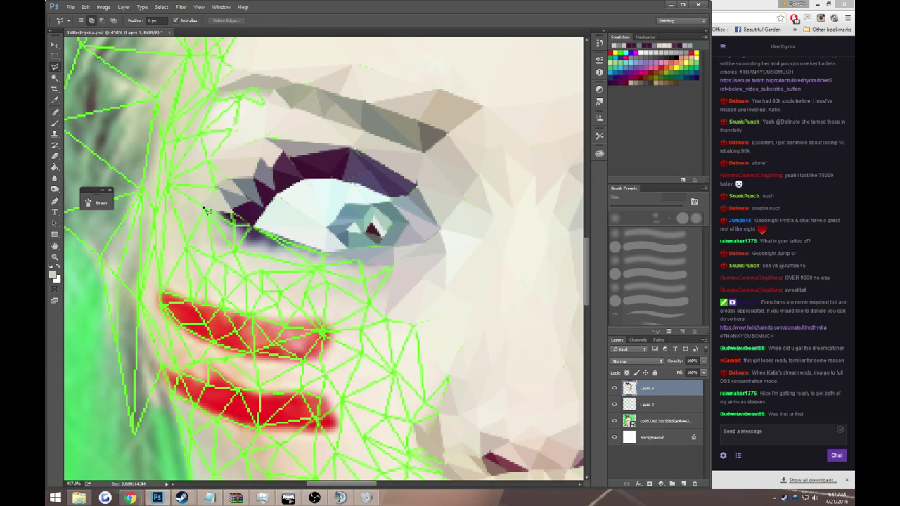
- Fill the sliver at the eye corner with sampled dark purple
{"action": "left_click", "coordinate": [207, 211]}
{"action": "left_click", "coordinate": [240, 229]}
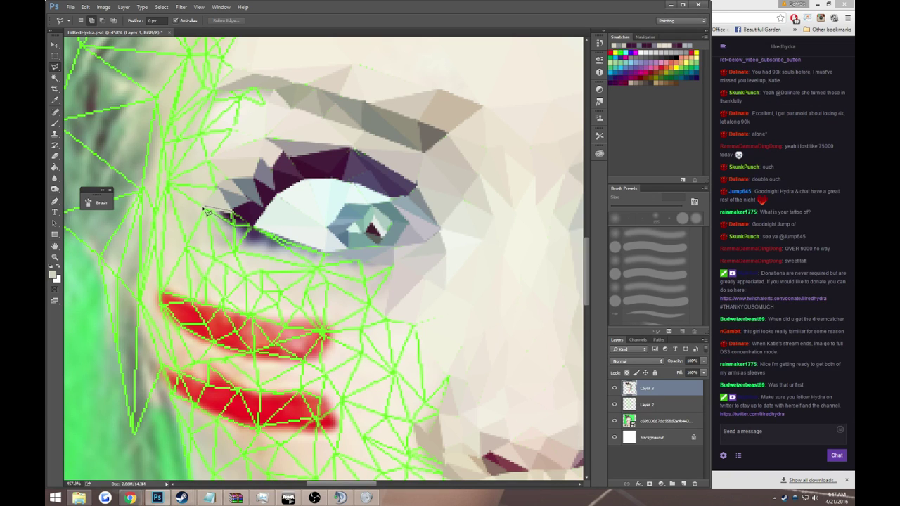
{"action": "left_click", "coordinate": [206, 210]}
{"action": "key", "text": "i"}
{"action": "left_click", "coordinate": [231, 218]}
{"action": "key", "text": "g"}
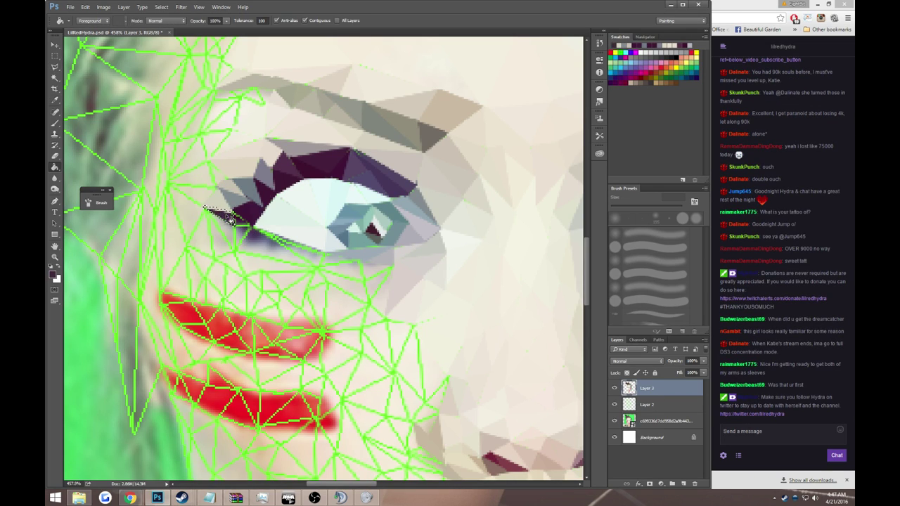
{"action": "left_click", "coordinate": [232, 220]}
{"action": "key", "text": "ctrl+d"}
{"action": "key", "text": "l"}
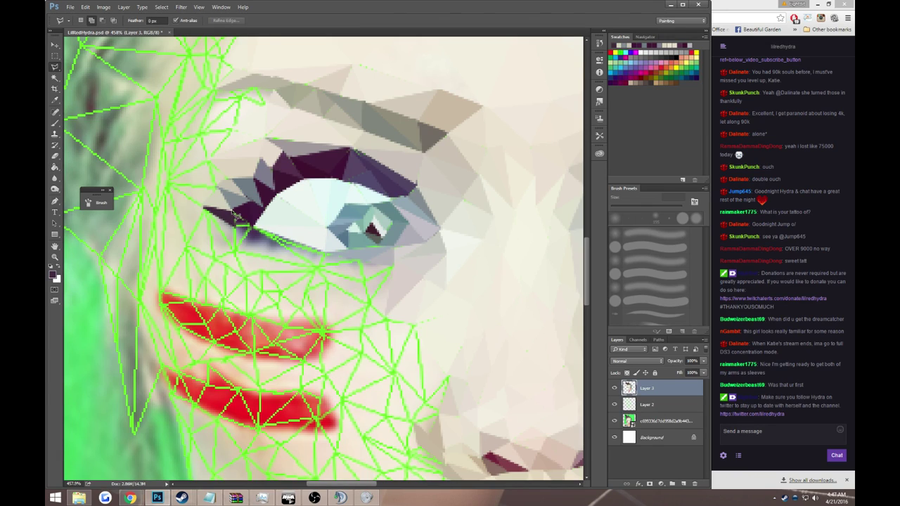
- Sample the greyish lavender beside the eye corner
{"action": "key", "text": "i"}
{"action": "left_click", "coordinate": [238, 218]}
{"action": "key", "text": "g"}
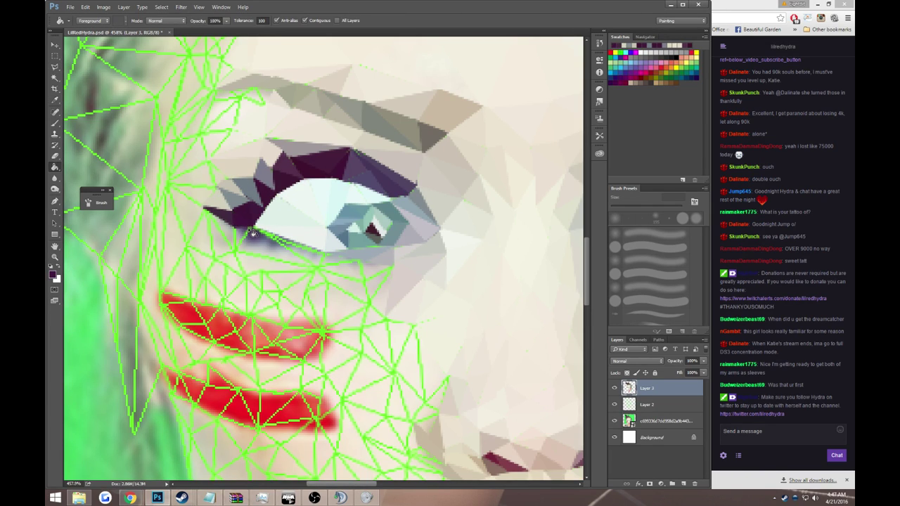
{"action": "key", "text": "l"}
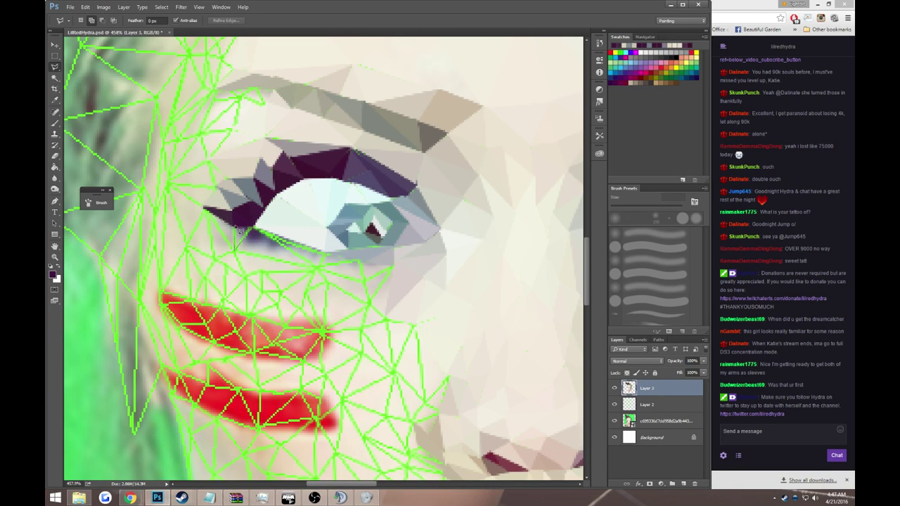
{"action": "key", "text": "i"}
{"action": "left_click", "coordinate": [242, 232]}
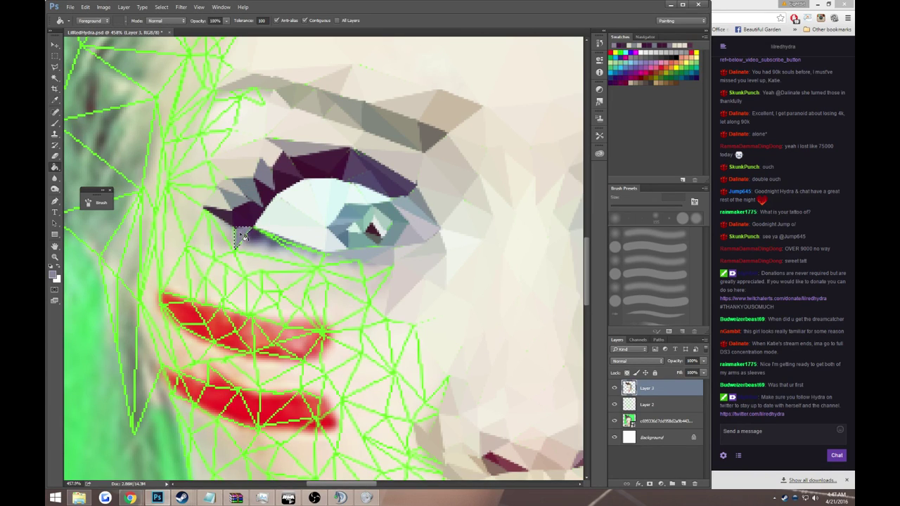
{"action": "key", "text": "l"}
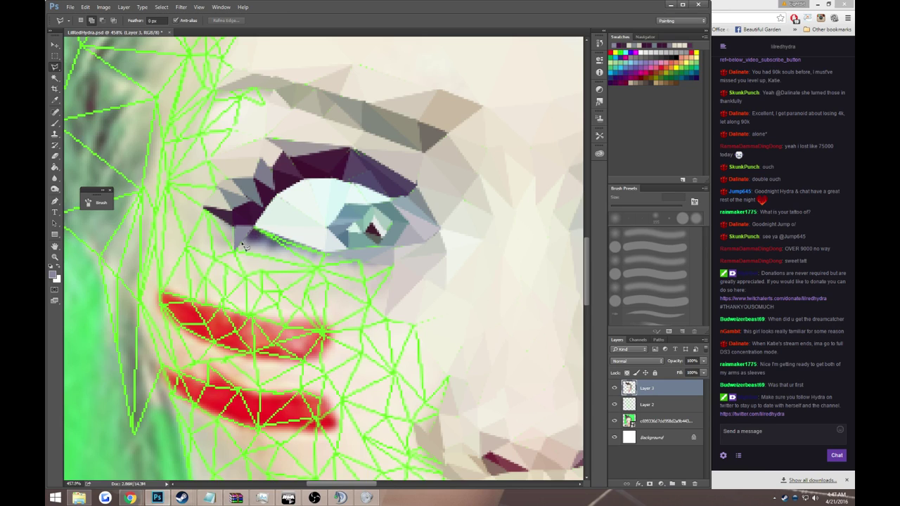
- Fill the triangle just below the eye corner with the sampled lavender-grey
{"action": "left_click", "coordinate": [235, 250]}
{"action": "left_click", "coordinate": [309, 263]}
{"action": "left_click", "coordinate": [261, 232]}
{"action": "left_click", "coordinate": [236, 250]}
{"action": "key", "text": "i"}
{"action": "left_click", "coordinate": [257, 237]}
{"action": "key", "text": "g"}
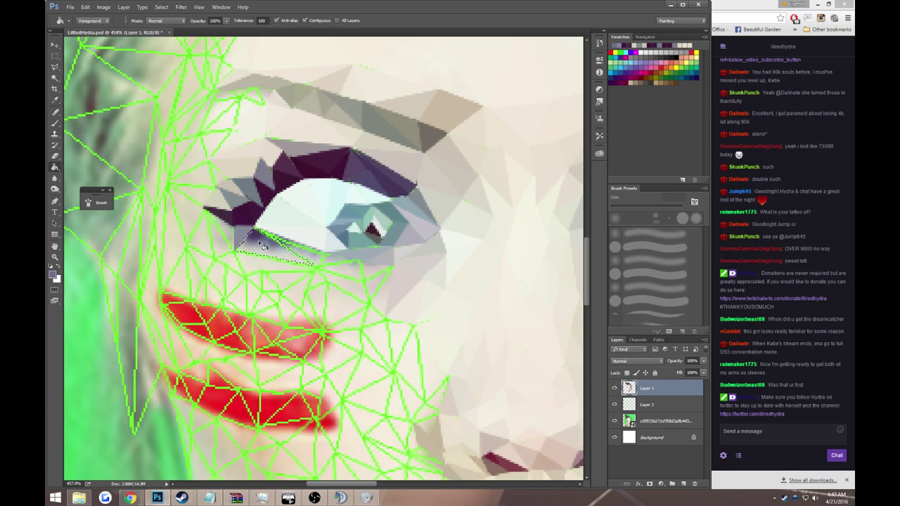
{"action": "left_click", "coordinate": [259, 242]}
{"action": "key", "text": "l"}
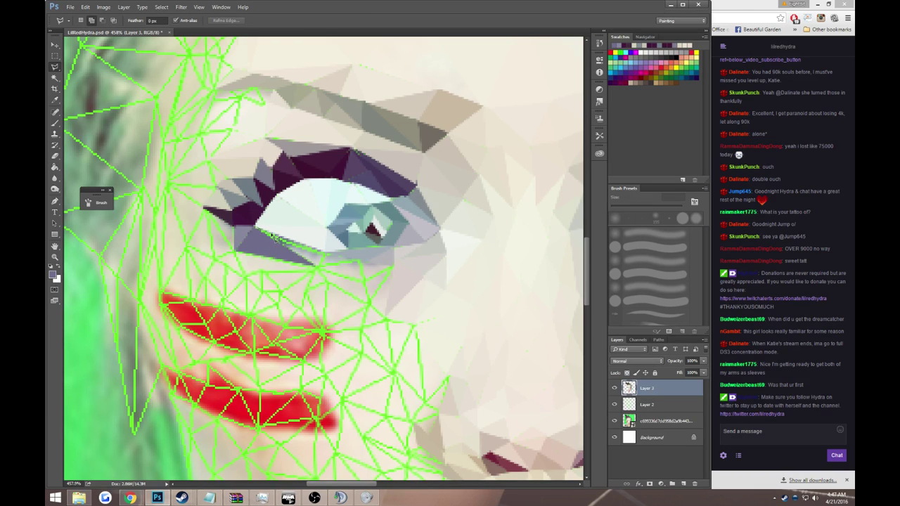
- Fill the next triangle under the eye with light grey
{"action": "left_click", "coordinate": [259, 230]}
{"action": "left_click", "coordinate": [321, 254]}
{"action": "left_click", "coordinate": [259, 232]}
{"action": "key", "text": "i"}
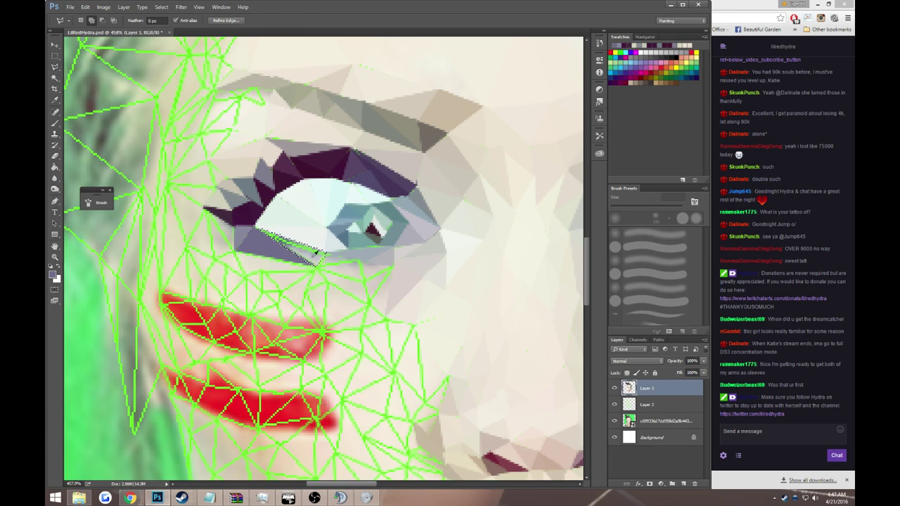
{"action": "left_click", "coordinate": [304, 244]}
{"action": "key", "text": "g"}
{"action": "key", "text": "ctrl+d"}
{"action": "key", "text": "l"}
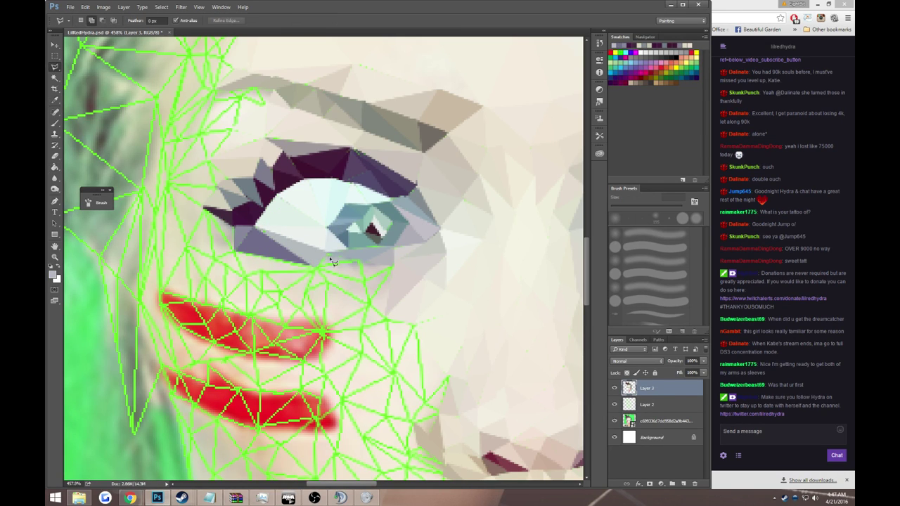
- Fill a small triangle below the eye with grey and pan toward the cheek
{"action": "left_click", "coordinate": [328, 256]}
{"action": "left_click", "coordinate": [318, 265]}
{"action": "left_click", "coordinate": [360, 261]}
{"action": "left_click", "coordinate": [341, 254]}
{"action": "key", "text": "i"}
{"action": "key", "text": "g"}
{"action": "left_click", "coordinate": [338, 260]}
{"action": "key", "text": "ctrl+d"}
{"action": "left_click_drag", "start_coordinate": [372, 254], "coordinate": [281, 265]}
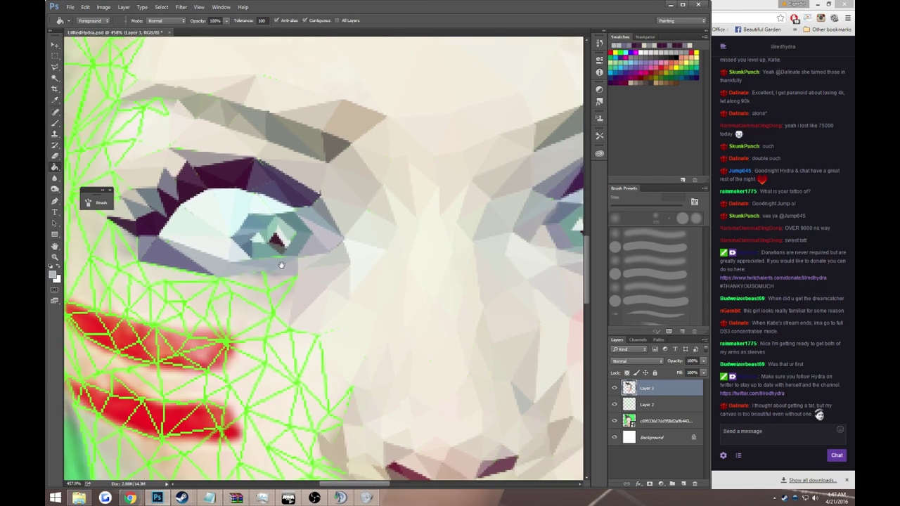
- Fill the lower-lid triangle below the eye with grey
{"action": "key", "text": "l"}
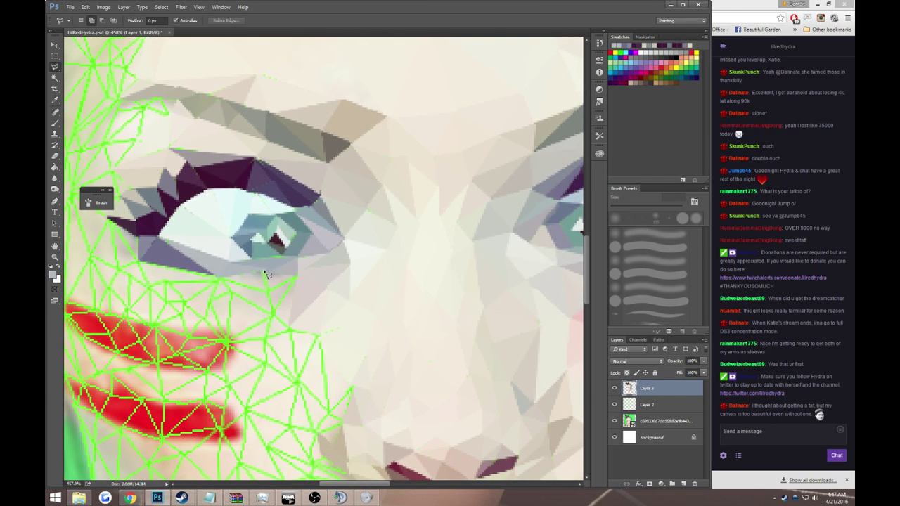
{"action": "left_click", "coordinate": [265, 272]}
{"action": "left_click", "coordinate": [270, 291]}
{"action": "left_click", "coordinate": [295, 275]}
{"action": "left_click", "coordinate": [265, 272]}
{"action": "key", "text": "g"}
{"action": "left_click", "coordinate": [274, 280]}
{"action": "key", "text": "ctrl+d"}
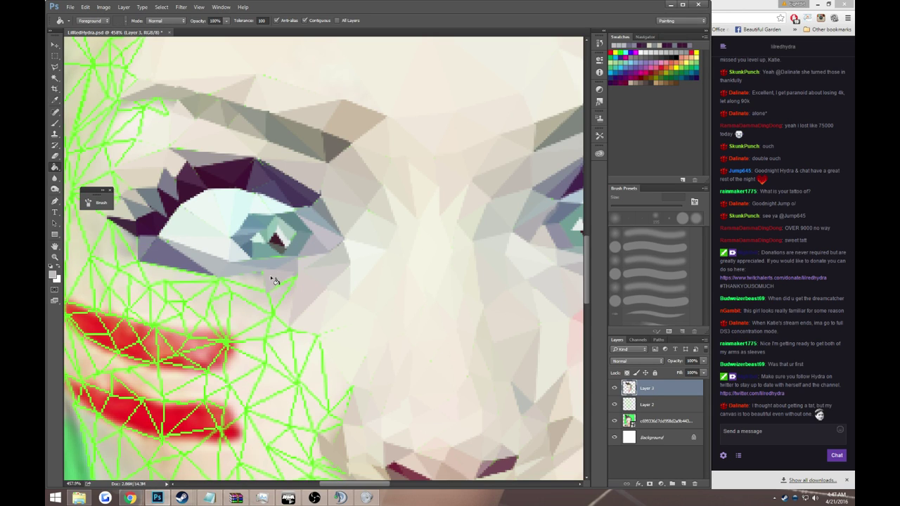
{"action": "key", "text": "l"}
- Colour one more triangle toward the cheek, then hide the Layer 2 green mesh
{"action": "left_click", "coordinate": [266, 274]}
{"action": "left_click", "coordinate": [267, 291]}
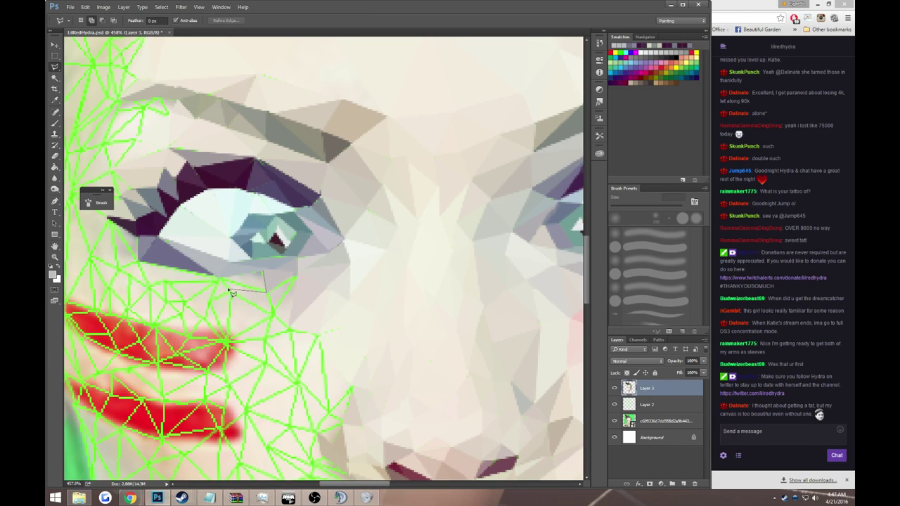
{"action": "left_click", "coordinate": [218, 275]}
{"action": "left_click", "coordinate": [265, 276]}
{"action": "key", "text": "i"}
{"action": "key", "text": "g"}
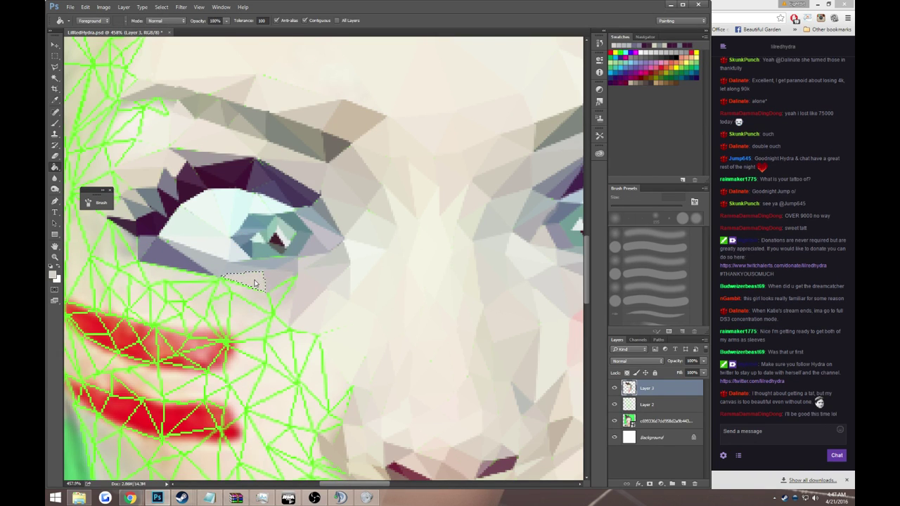
{"action": "left_click_drag", "start_coordinate": [252, 284], "coordinate": [342, 218]}
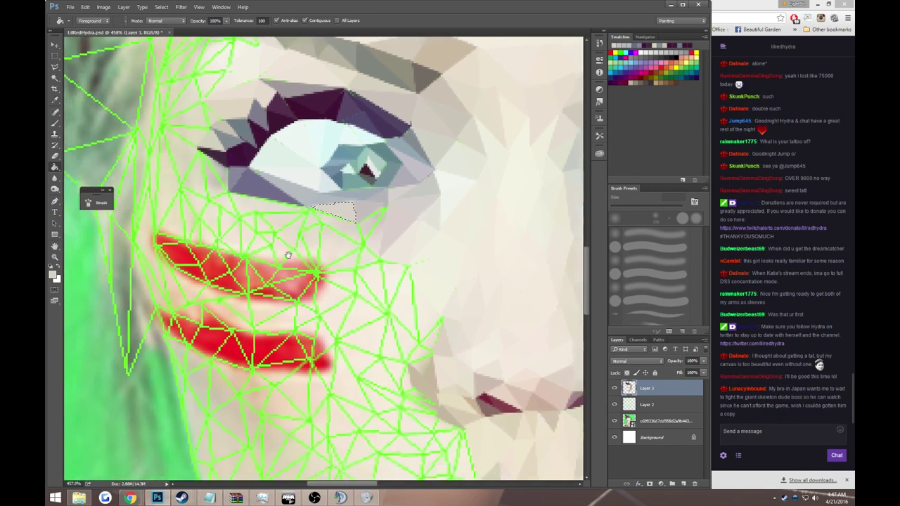
{"action": "left_click", "coordinate": [614, 404]}
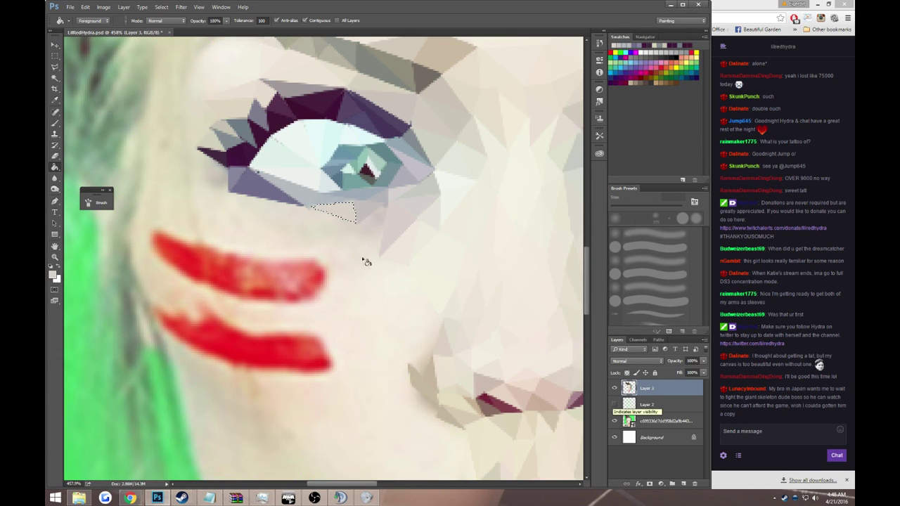
- Show the green mesh on Layer 2 again and zoom in on the red-striped eye
{"action": "left_click", "coordinate": [614, 404]}
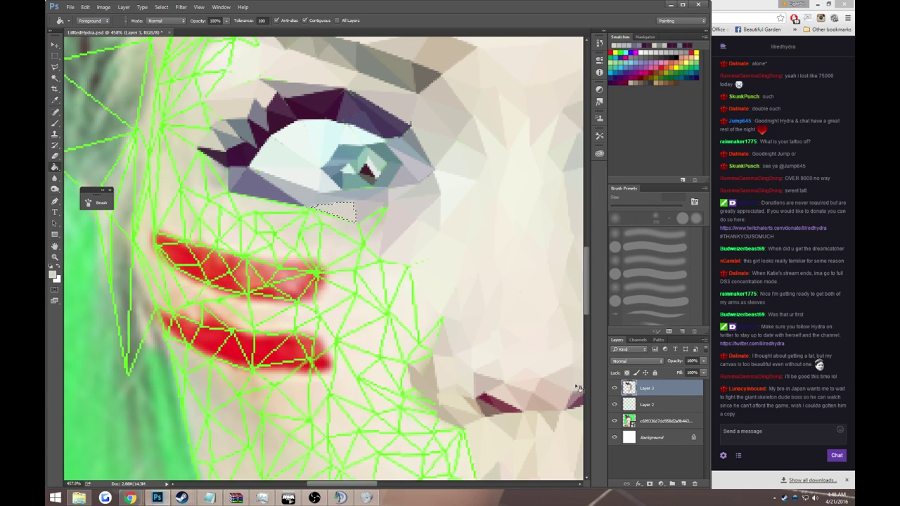
{"action": "key", "text": "z"}
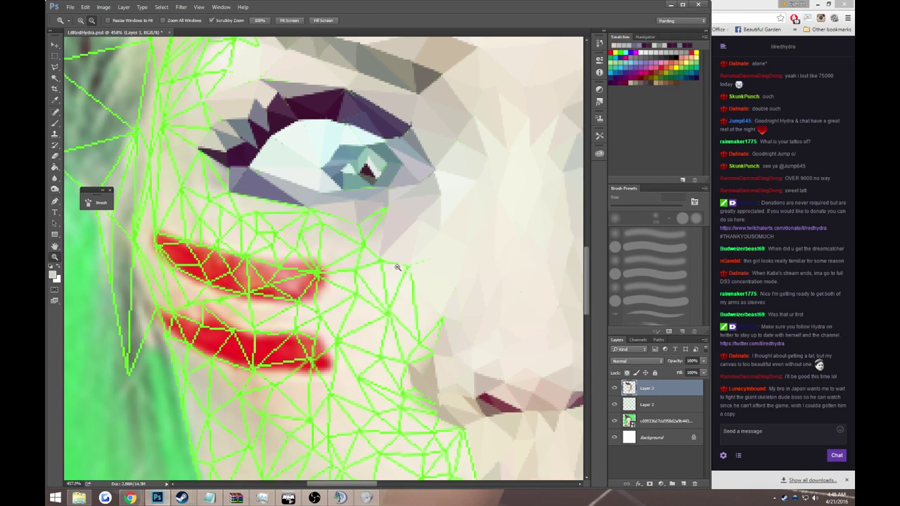
{"action": "left_click", "coordinate": [397, 268], "text": "alt"}
{"action": "left_click", "coordinate": [398, 267], "text": "alt"}
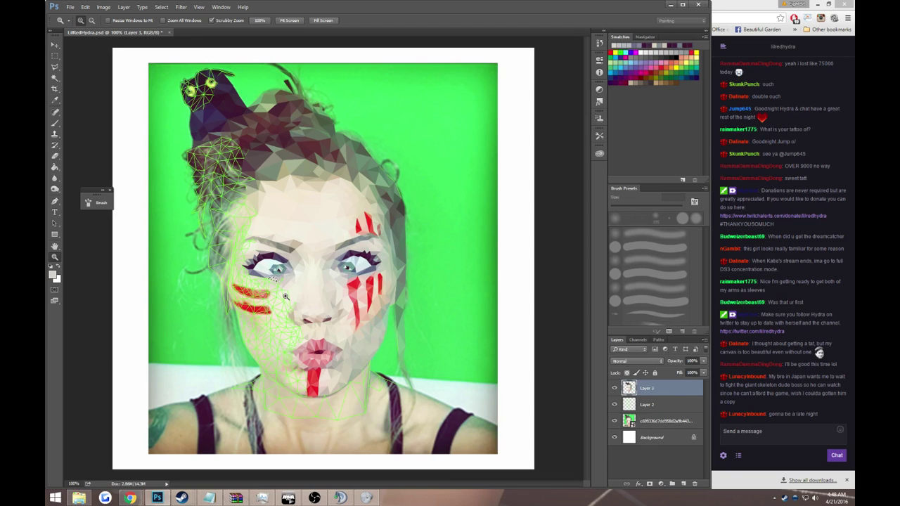
{"action": "left_click_drag", "start_coordinate": [349, 268], "coordinate": [344, 176]}
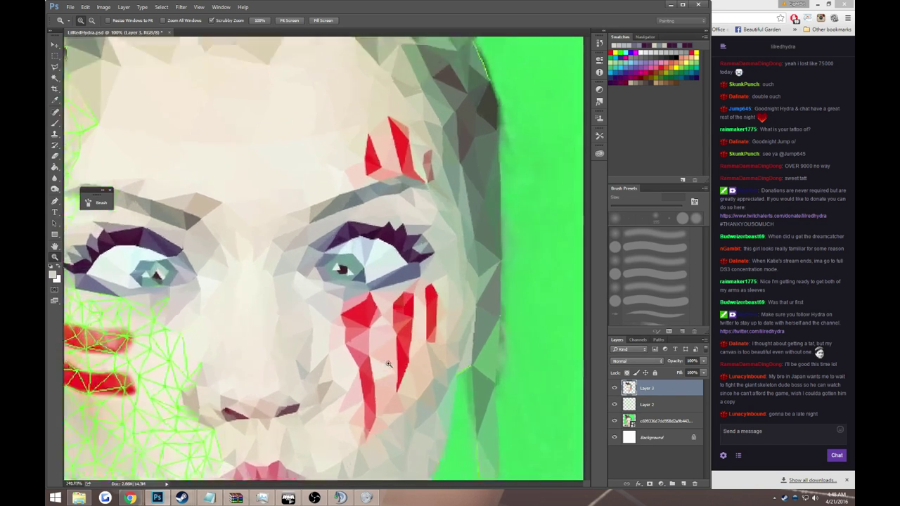
- Outline a triangle on the eye and fill it with teal-grey sampled from the eye
{"action": "left_click", "coordinate": [54, 67]}
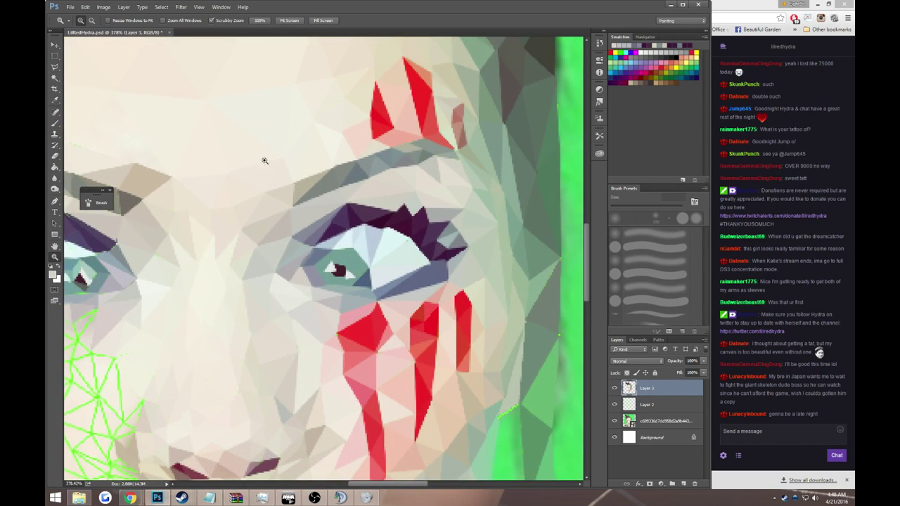
{"action": "left_click", "coordinate": [332, 253]}
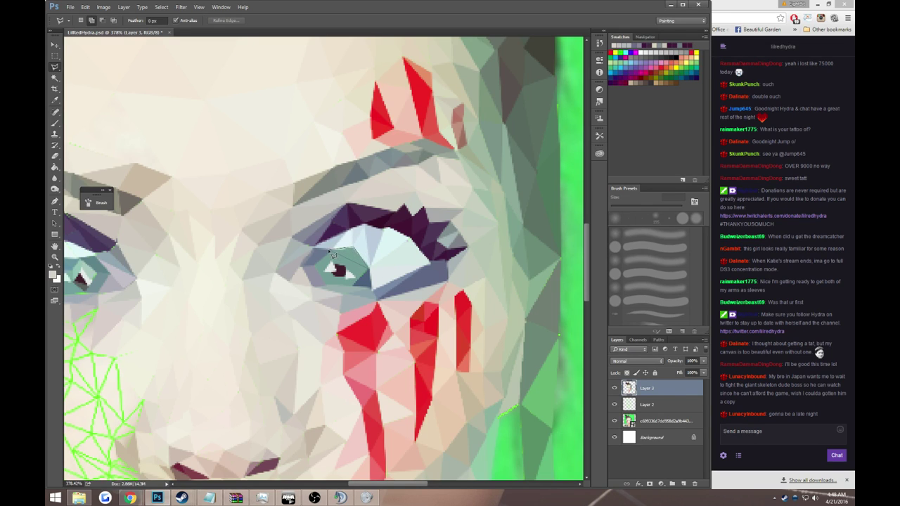
{"action": "double_click", "coordinate": [364, 265]}
{"action": "key", "text": "i"}
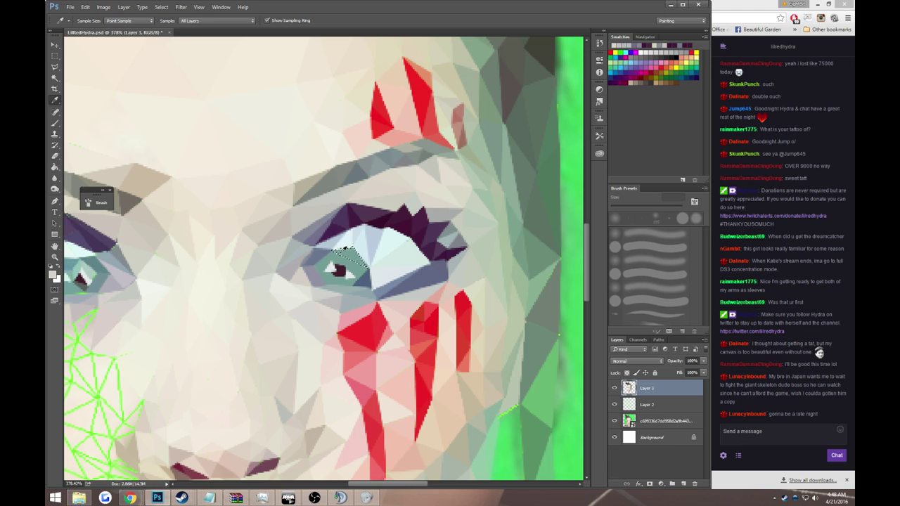
{"action": "left_click", "coordinate": [345, 252]}
{"action": "key", "text": "g"}
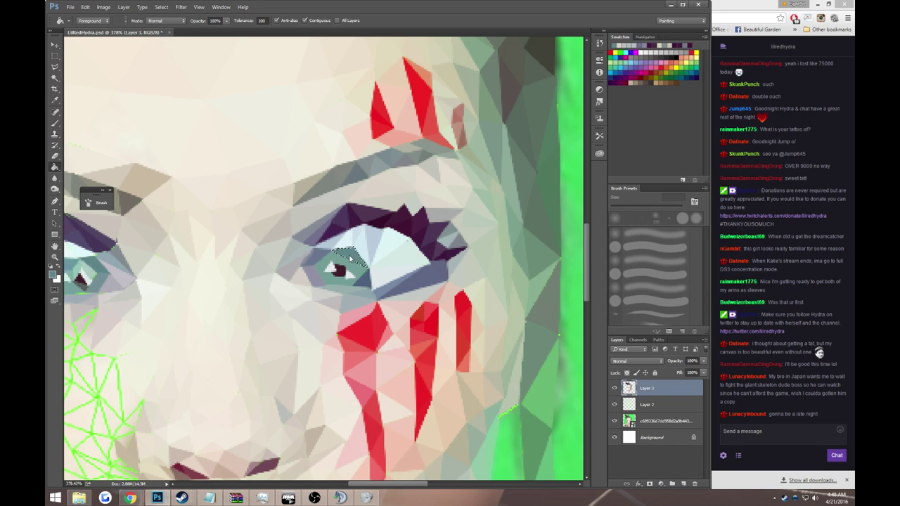
{"action": "left_click", "coordinate": [352, 259]}
{"action": "key", "text": "ctrl+d"}
- Sample the darker eyelid purple and fill an eyelid triangle with it
{"action": "key", "text": "l"}
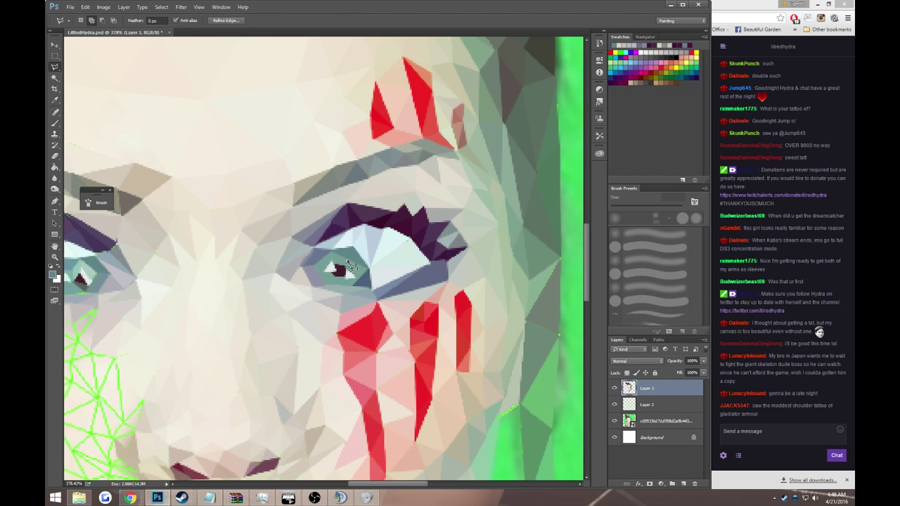
{"action": "key", "text": "i"}
{"action": "left_click", "coordinate": [86, 281]}
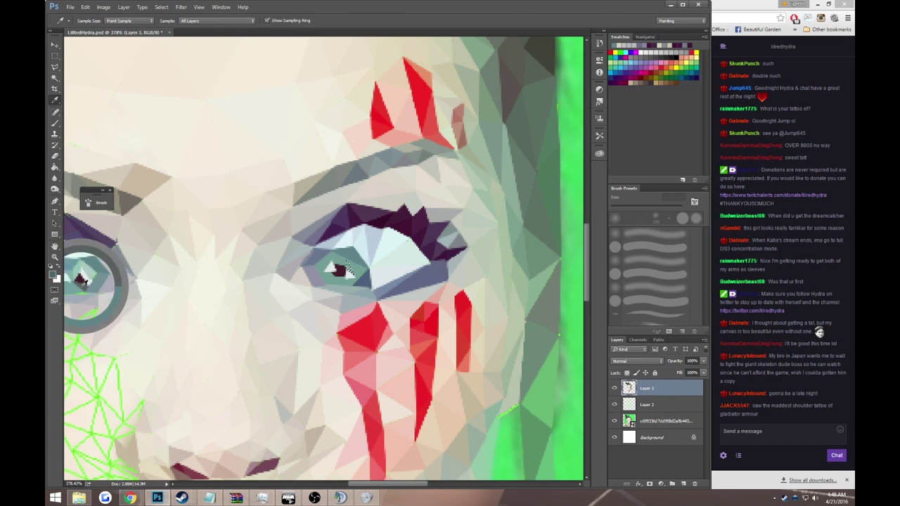
{"action": "key", "text": "g"}
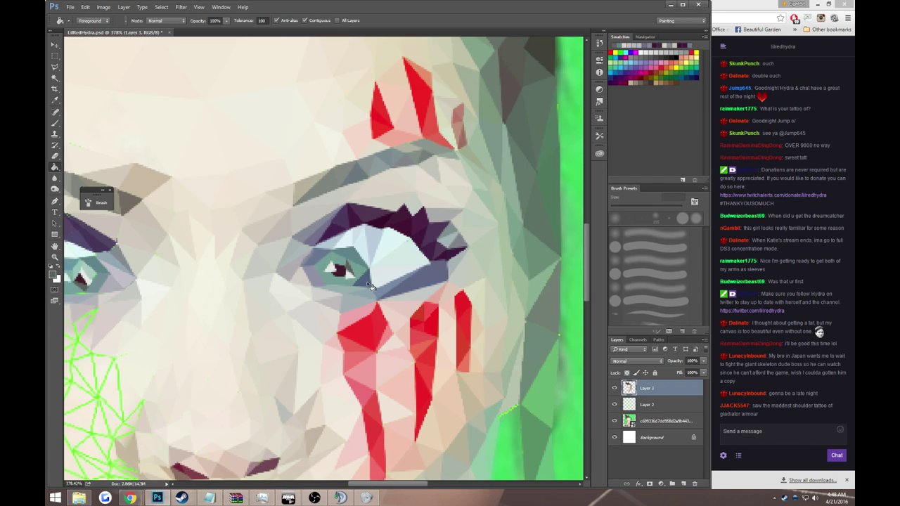
{"action": "key", "text": "l"}
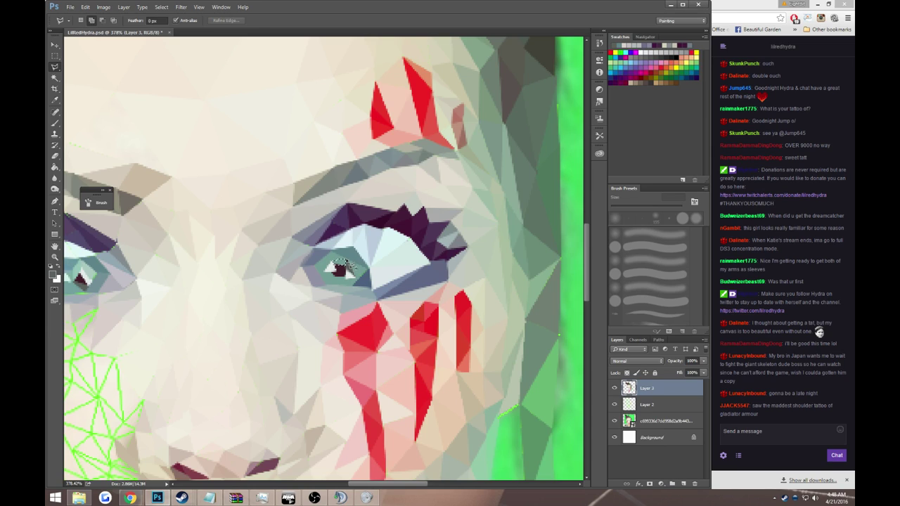
{"action": "key", "text": "i"}
{"action": "left_click", "coordinate": [383, 222]}
{"action": "key", "text": "g"}
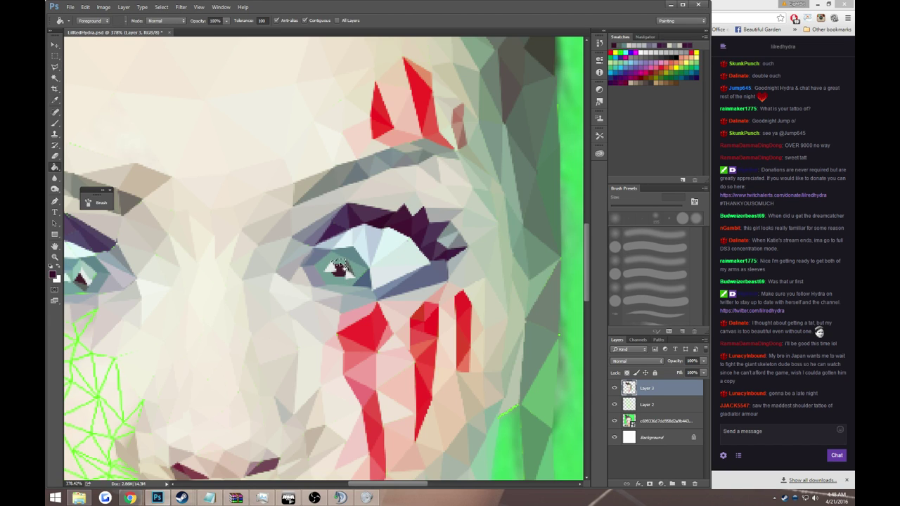
{"action": "left_click", "coordinate": [422, 232]}
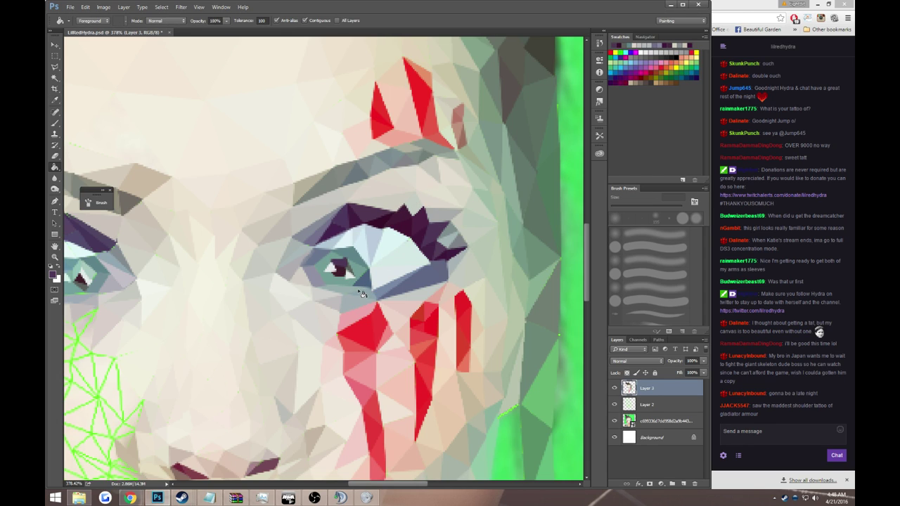
- Outline the next eye triangle, sample light teal from the left iris, then zoom out
{"action": "key", "text": "i"}
{"action": "left_click", "coordinate": [330, 271]}
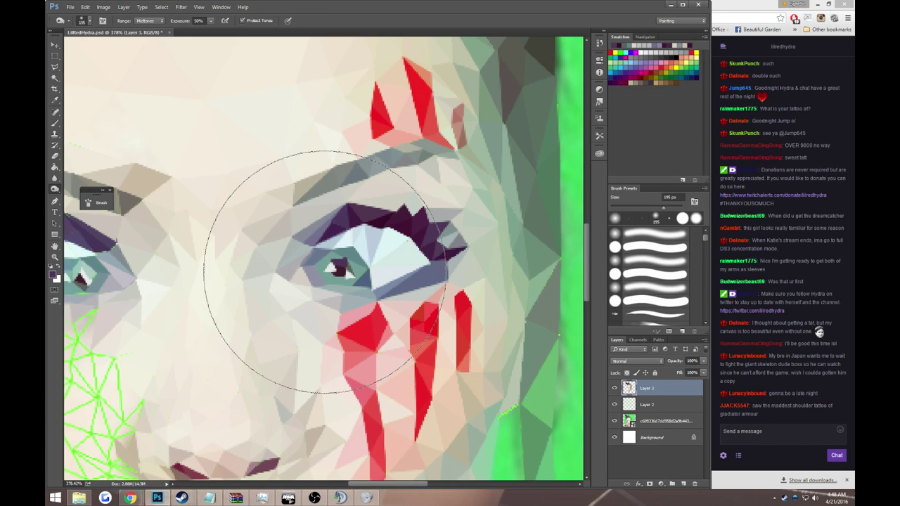
{"action": "key", "text": "l"}
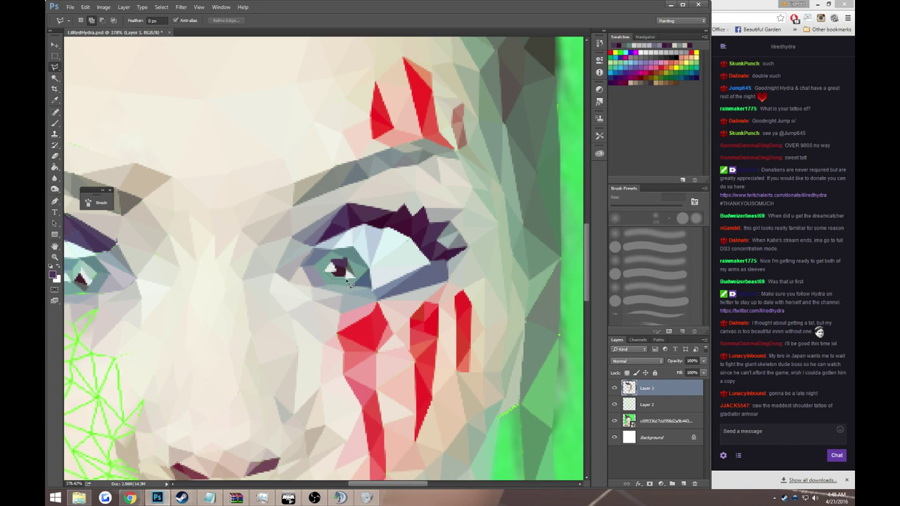
{"action": "left_click", "coordinate": [329, 273]}
{"action": "key", "text": "i"}
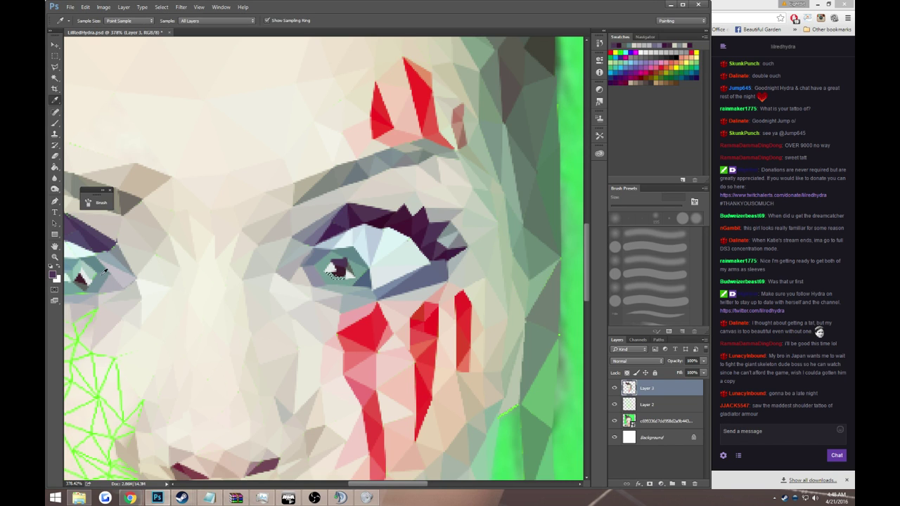
{"action": "left_click", "coordinate": [81, 275]}
{"action": "key", "text": "g"}
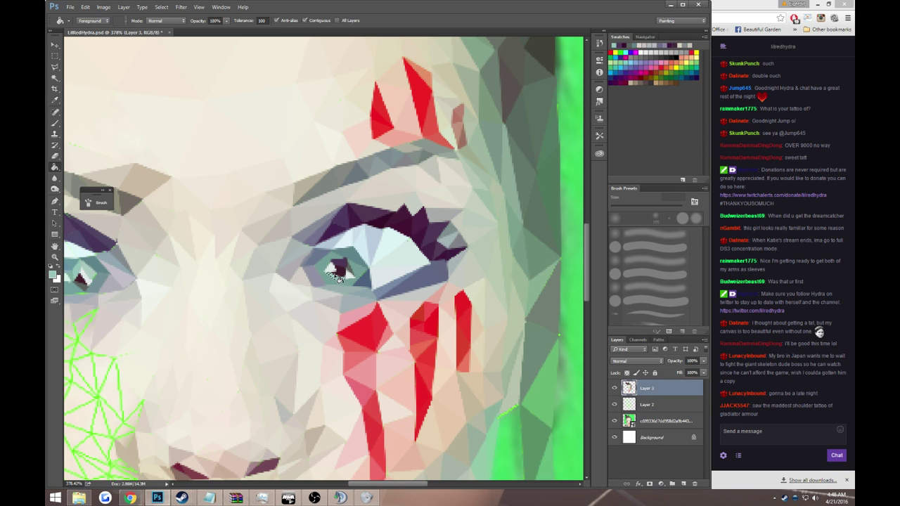
{"action": "key", "text": "ctrl+minus"}
- Zoom in on the left eye and fill a pupil facet with dark maroon
{"action": "key", "text": "z"}
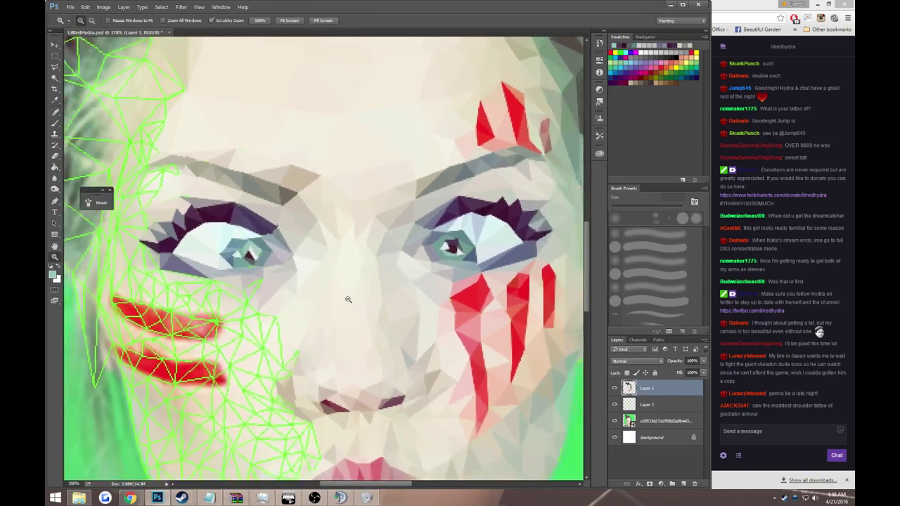
{"action": "key", "text": "ctrl+minus"}
{"action": "key", "text": "ctrl+minus"}
{"action": "left_click_drag", "start_coordinate": [284, 274], "coordinate": [292, 285]}
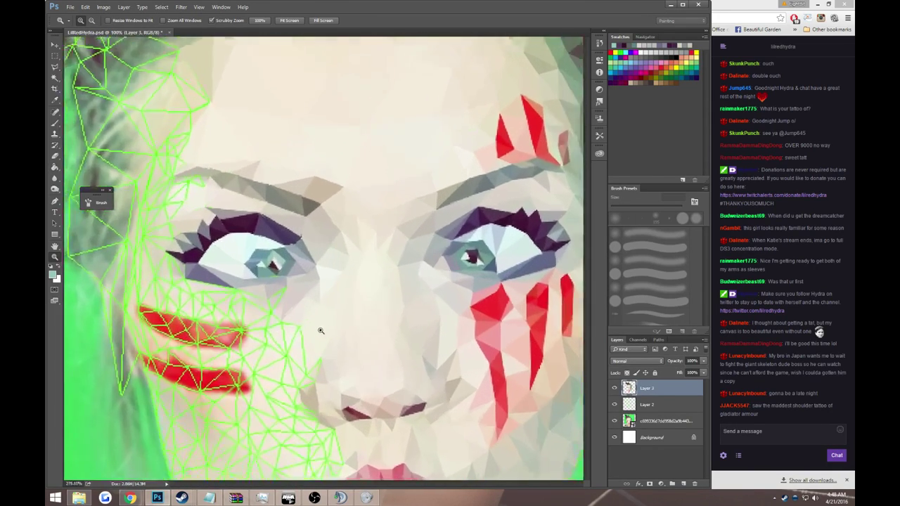
{"action": "key", "text": "l"}
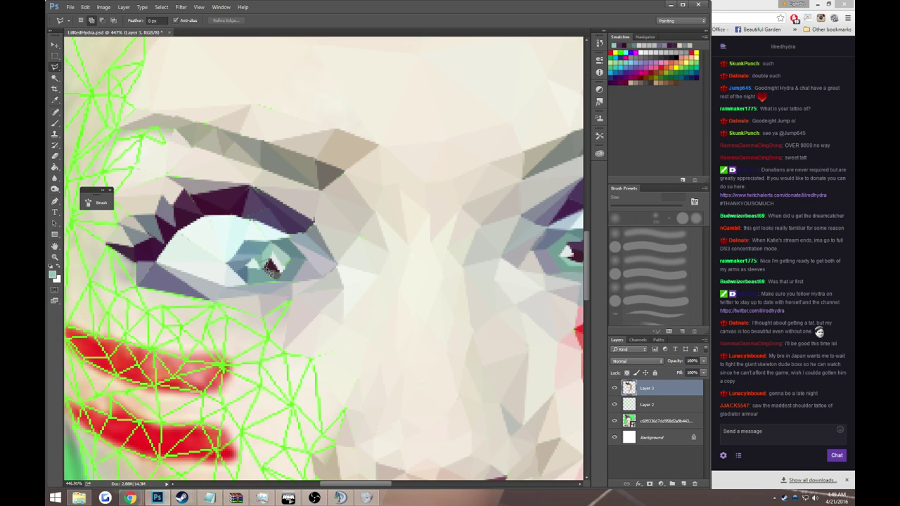
{"action": "key", "text": "i"}
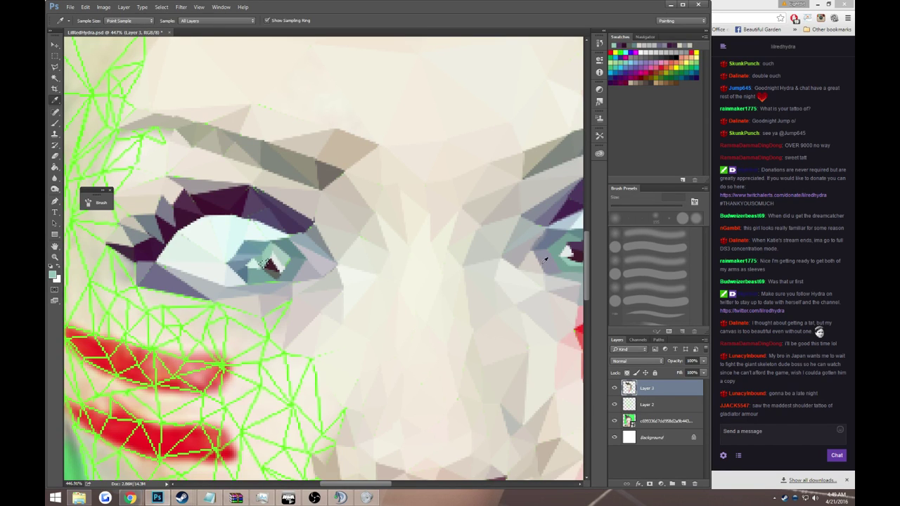
{"action": "key", "text": "g"}
{"action": "left_click", "coordinate": [268, 263], "text": "alt"}
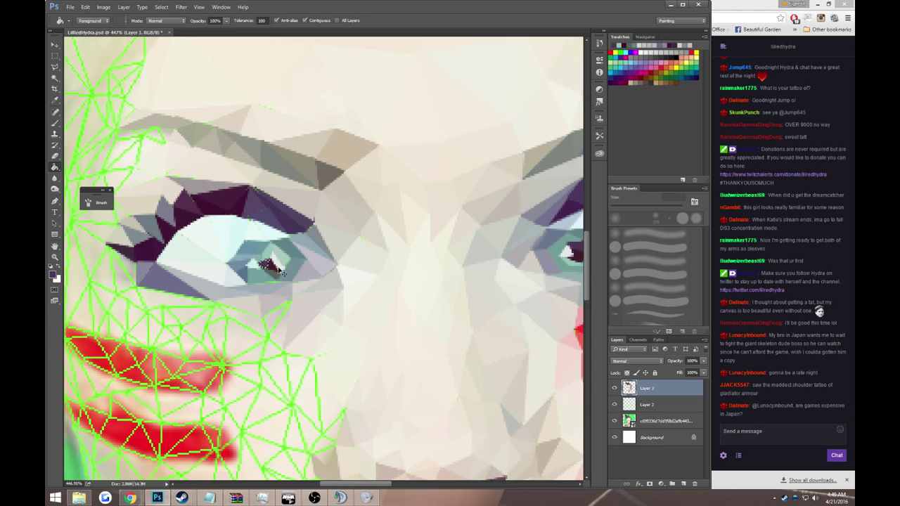
- Sample light teal from the right eye for the iris, then recheck the whole face
{"action": "key", "text": "l"}
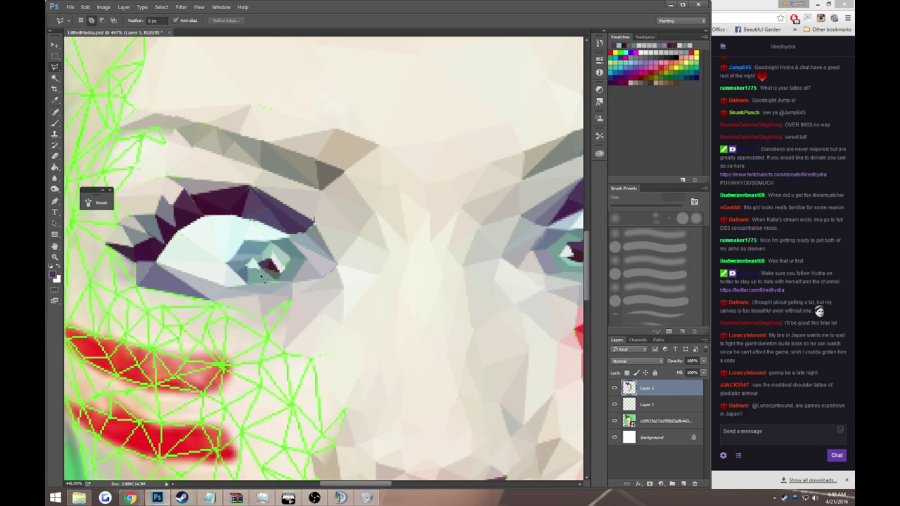
{"action": "key", "text": "i"}
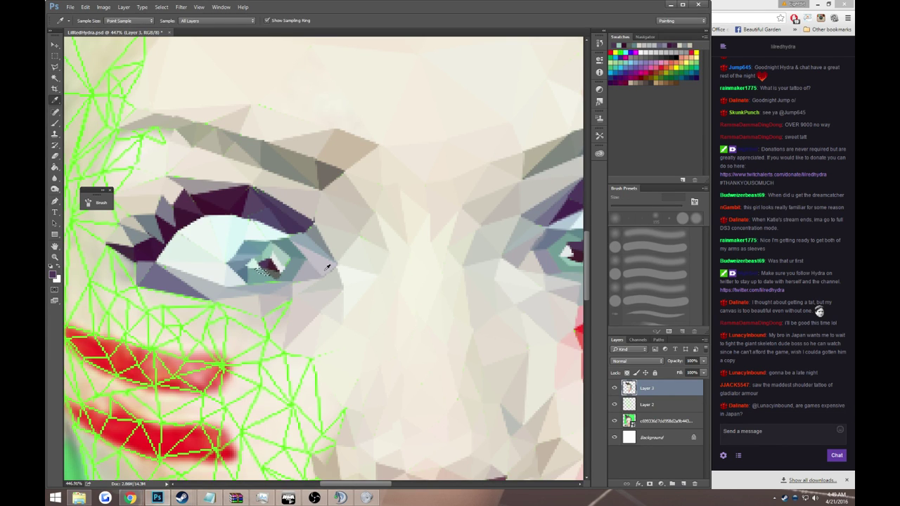
{"action": "left_click", "coordinate": [570, 257]}
{"action": "key", "text": "g"}
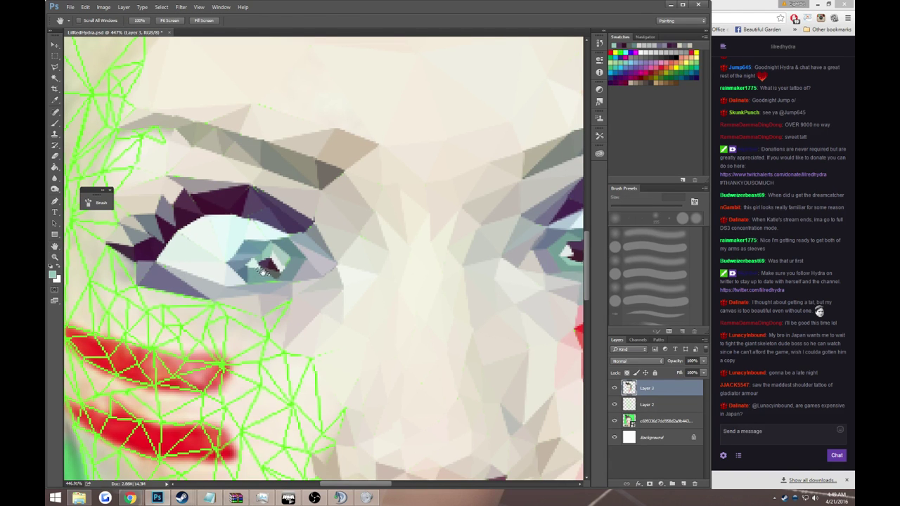
{"action": "key", "text": "z"}
{"action": "left_click", "coordinate": [283, 279], "text": "alt"}
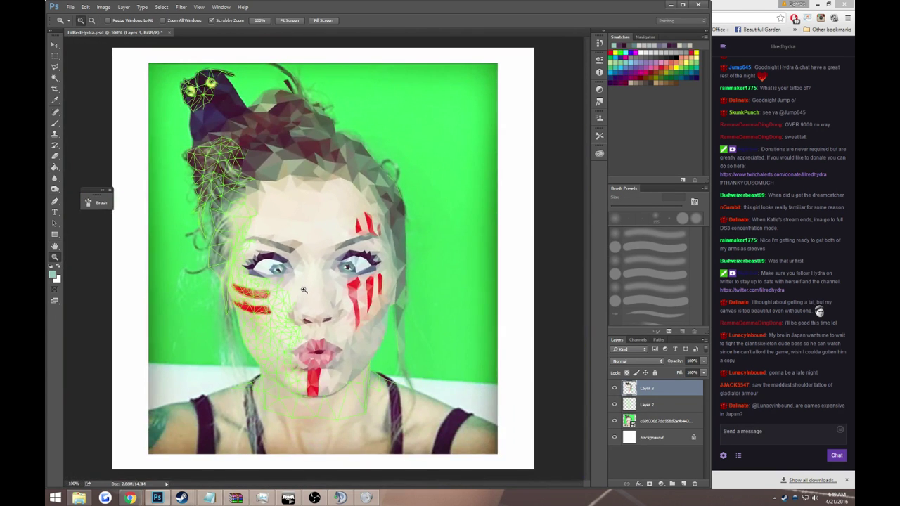
{"action": "left_click", "coordinate": [303, 307]}
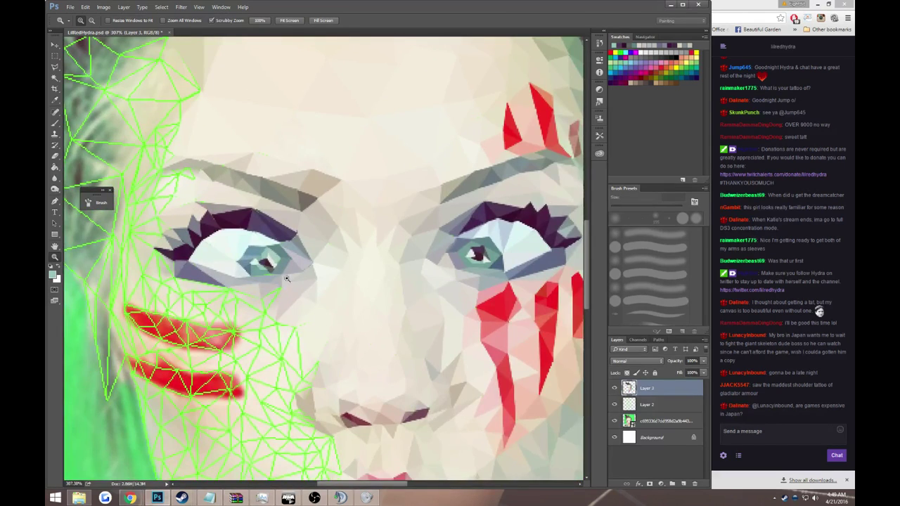
- Alt-click the dark pupil colour and bucket-fill the left eye's pupil facets with it
{"action": "left_click", "coordinate": [286, 279]}
{"action": "left_click", "coordinate": [56, 123]}
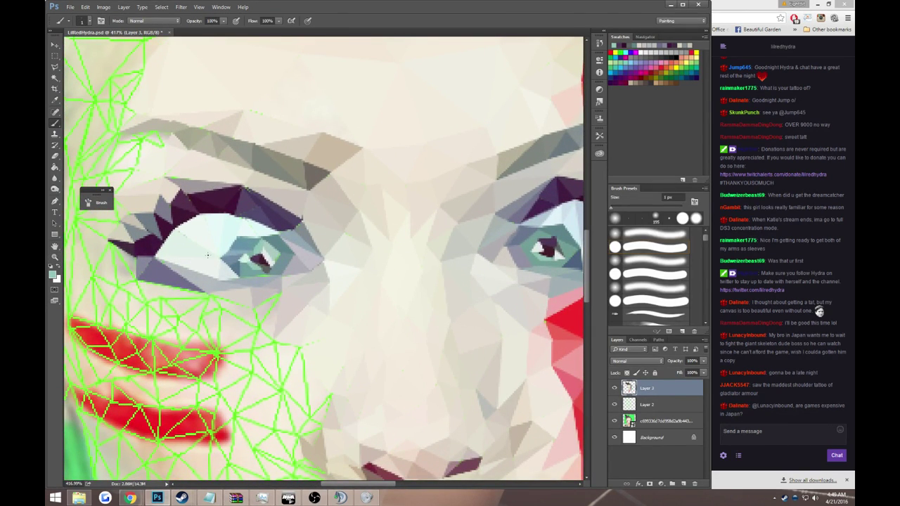
{"action": "left_click", "coordinate": [546, 250], "text": "alt"}
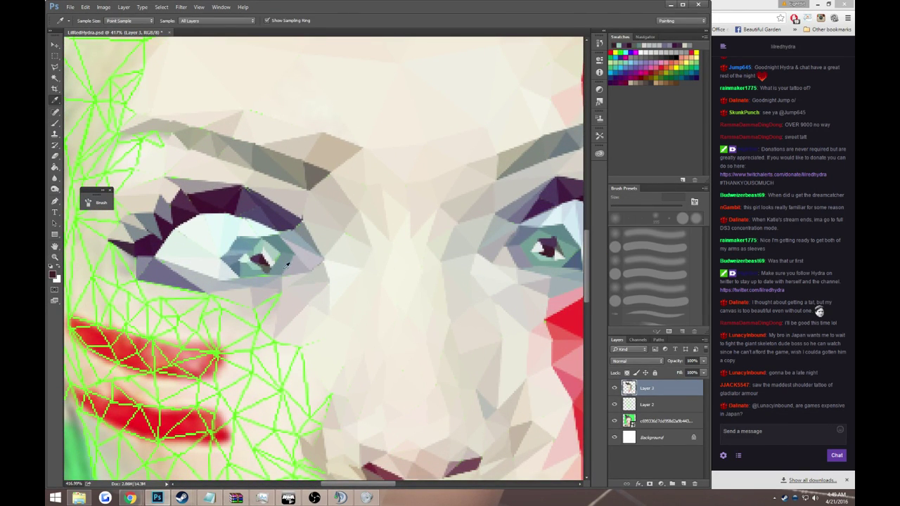
{"action": "key", "text": "g"}
{"action": "left_click", "coordinate": [267, 265]}
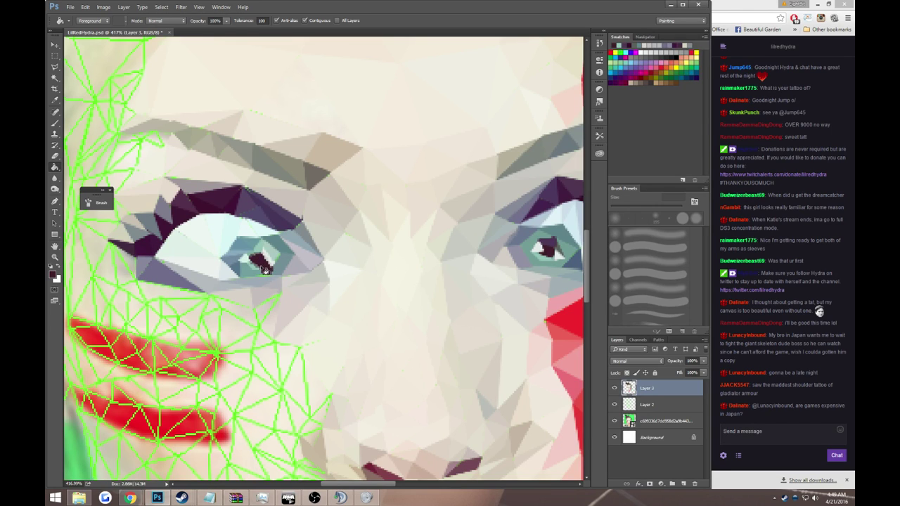
{"action": "key", "text": "b"}
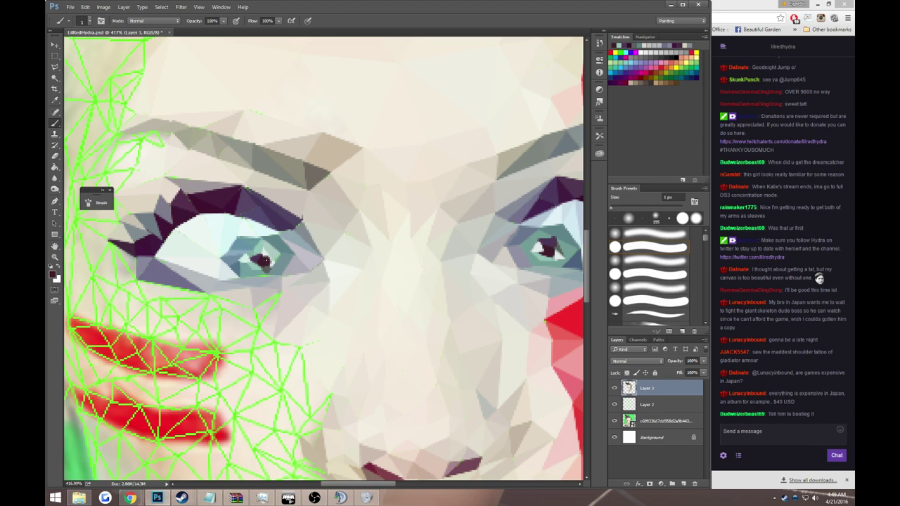
{"action": "key", "text": "z"}
{"action": "key", "text": "ctrl+1"}
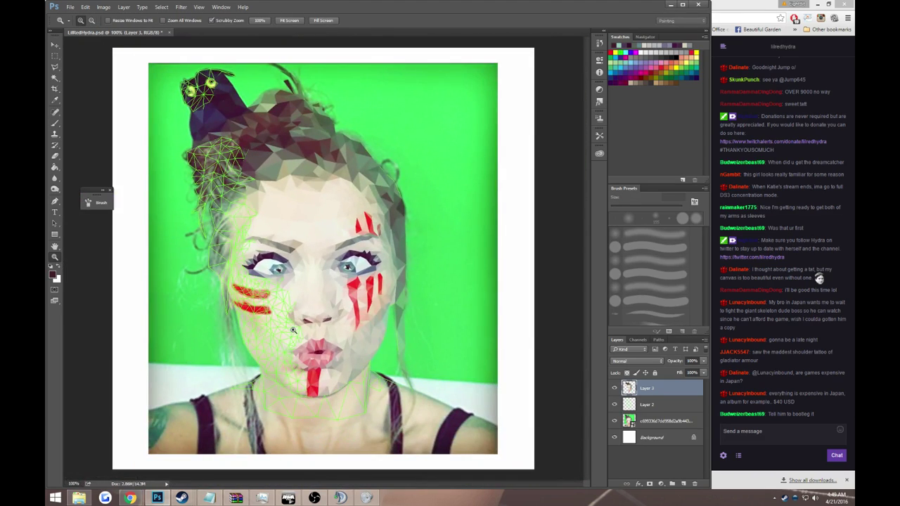
- Paint a small white catchlight in the left pupil with a 1 px brush, then zoom to the cheek
{"action": "mouse_move", "coordinate": [298, 312]}
{"action": "left_mouse_down"}
{"action": "mouse_move", "coordinate": [240, 276]}
{"action": "mouse_move", "coordinate": [204, 274]}
{"action": "left_mouse_up"}
{"action": "left_click", "coordinate": [55, 100]}
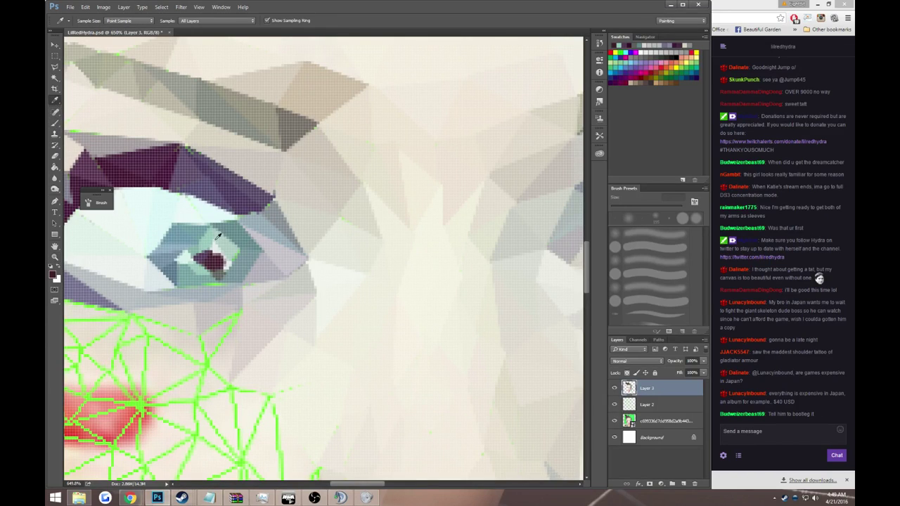
{"action": "left_click", "coordinate": [55, 123]}
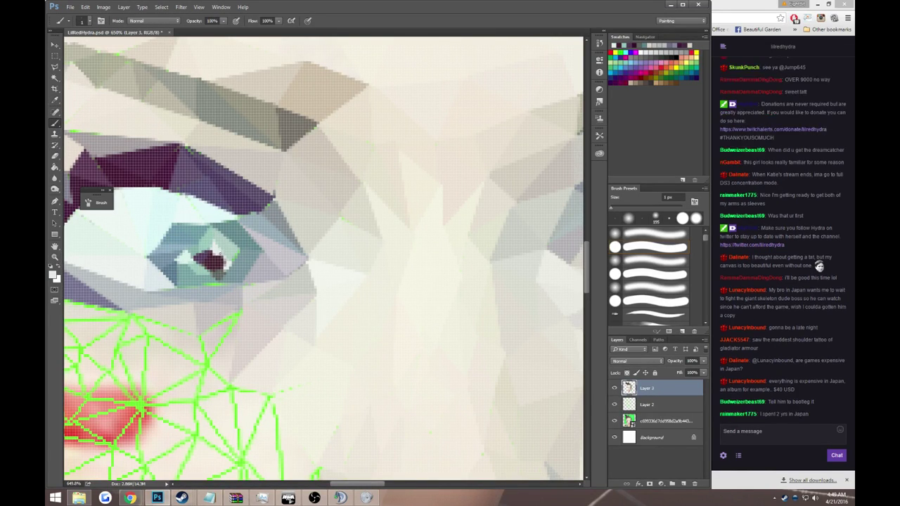
{"action": "key", "text": "z"}
{"action": "left_click", "coordinate": [225, 266], "text": "alt"}
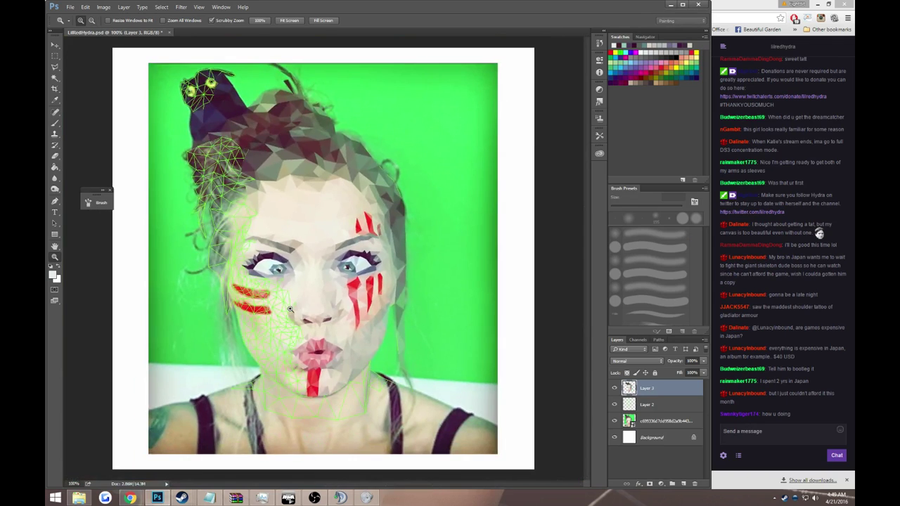
{"action": "left_click", "coordinate": [289, 310]}
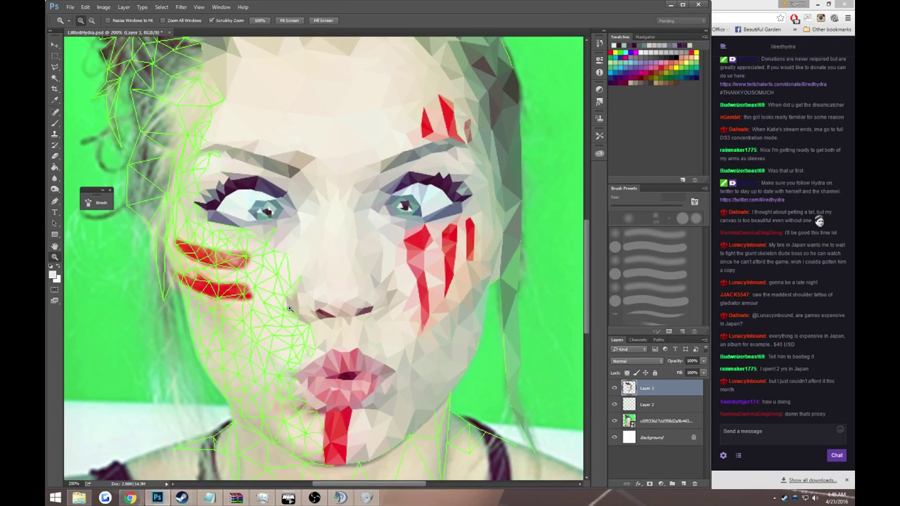
{"action": "left_click", "coordinate": [272, 272]}
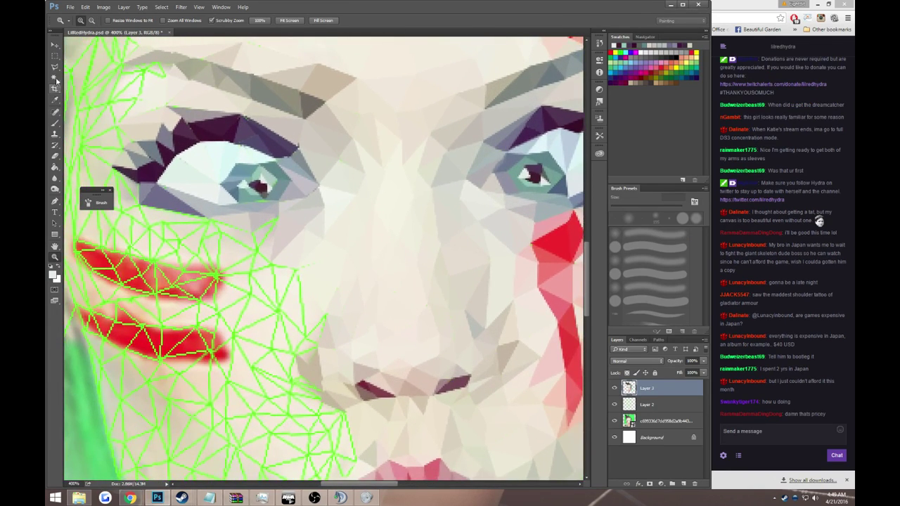
- Select a small cheek triangle and fill it with the sampled skin colour
{"action": "left_click", "coordinate": [56, 67]}
{"action": "left_click", "coordinate": [253, 233]}
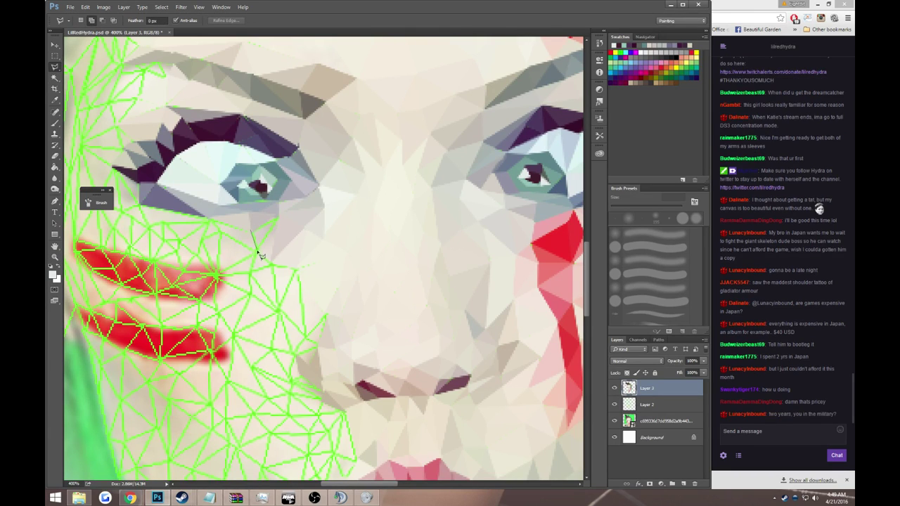
{"action": "left_click", "coordinate": [278, 218]}
{"action": "left_click", "coordinate": [251, 232]}
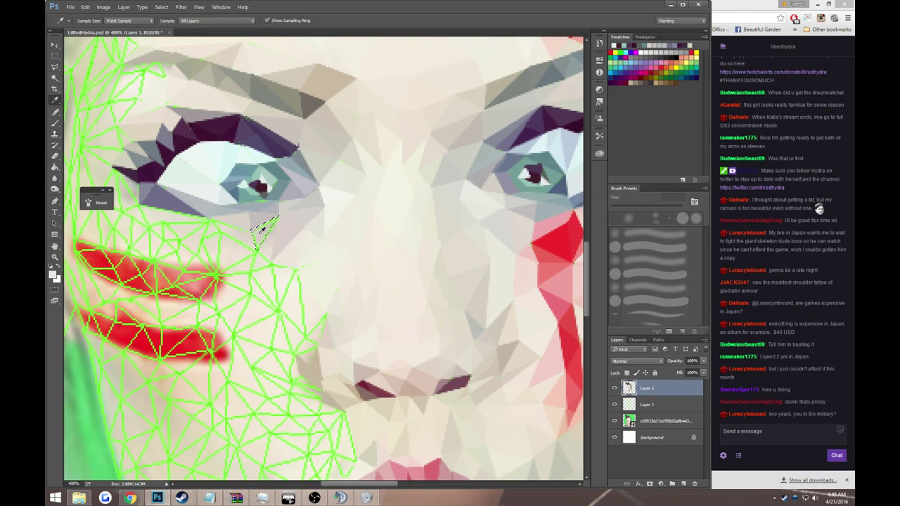
{"action": "key", "text": "g"}
{"action": "left_click", "coordinate": [263, 235]}
{"action": "key", "text": "ctrl+d"}
- Select a thin and then a wider mesh triangle on the cheek for filling
{"action": "key", "text": "l"}
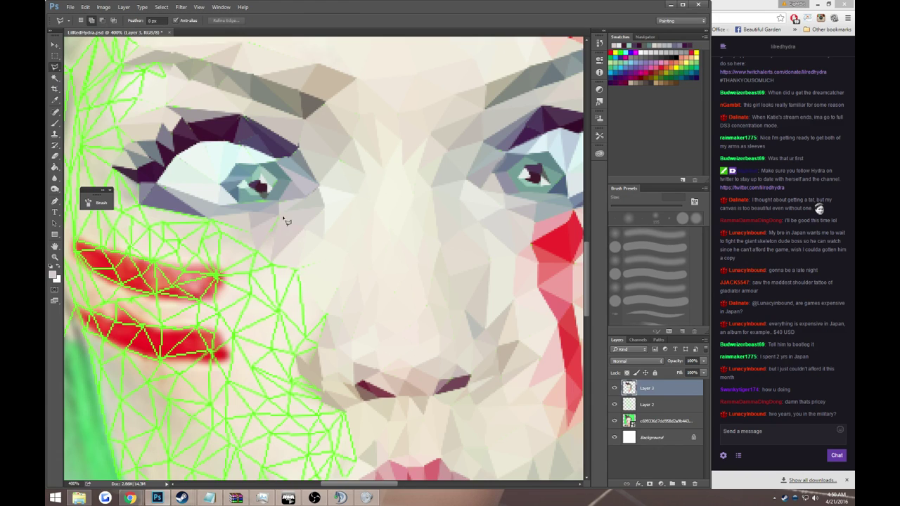
{"action": "left_click", "coordinate": [261, 256]}
{"action": "double_click", "coordinate": [257, 250]}
{"action": "left_click", "coordinate": [255, 242]}
{"action": "left_click", "coordinate": [280, 215]}
{"action": "double_click", "coordinate": [277, 241]}
{"action": "key", "text": "g"}
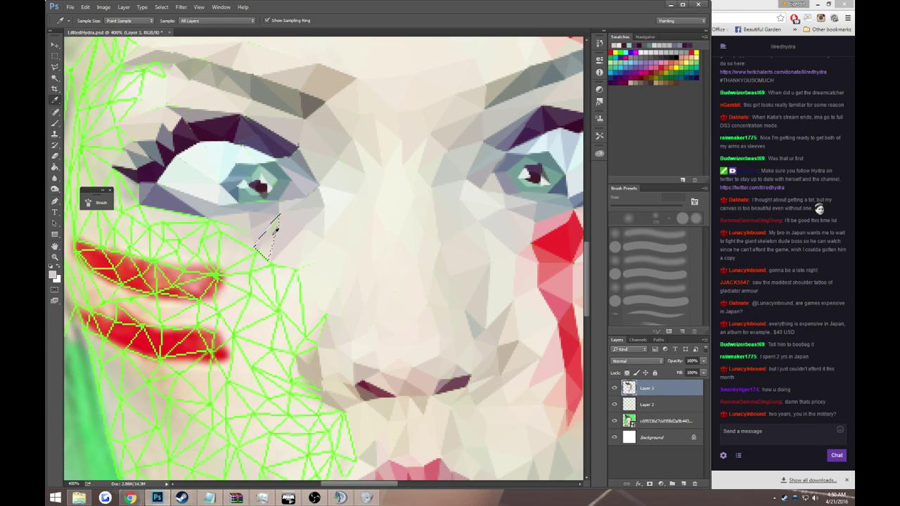
- Select two more cheek triangles and fill the last with the sampled skin tone
{"action": "key", "text": "l"}
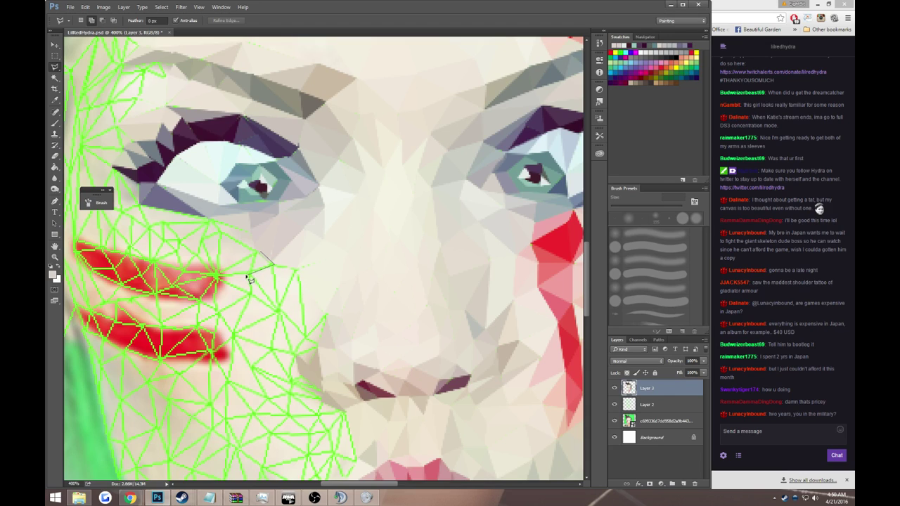
{"action": "double_click", "coordinate": [250, 273]}
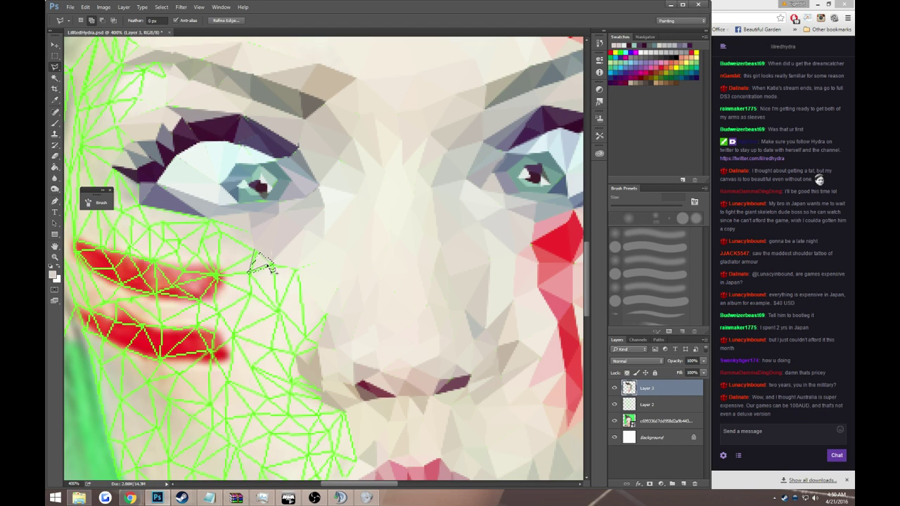
{"action": "key", "text": "g"}
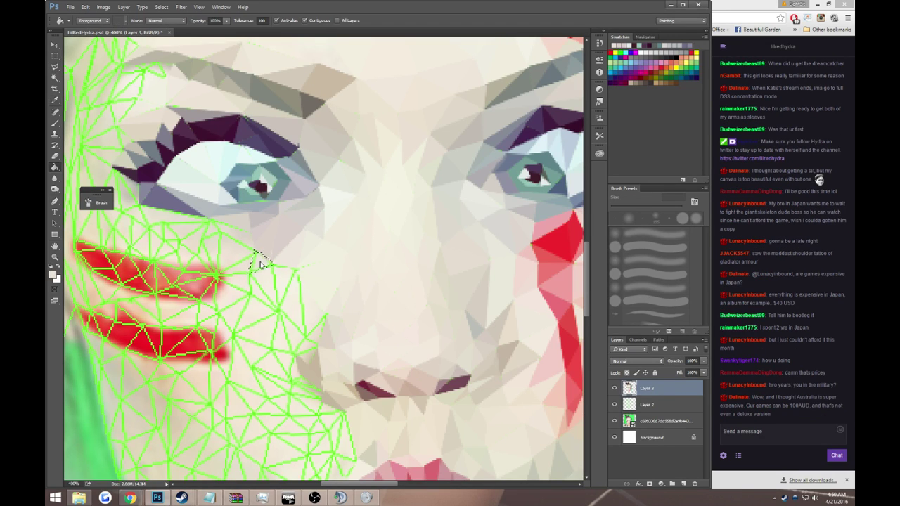
{"action": "key", "text": "l"}
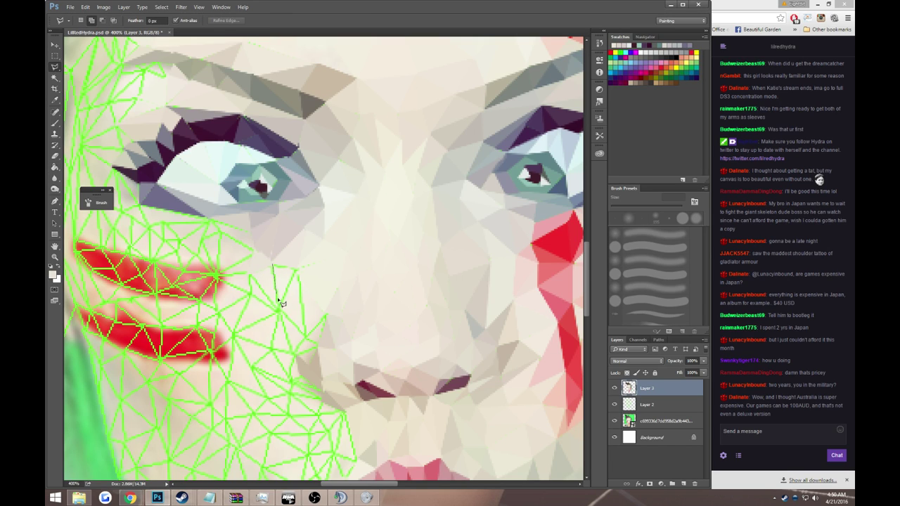
{"action": "left_click", "coordinate": [277, 308]}
{"action": "double_click", "coordinate": [250, 271]}
{"action": "key", "text": "g"}
{"action": "left_click", "coordinate": [264, 282], "text": "alt"}
{"action": "key", "text": "ctrl+d"}
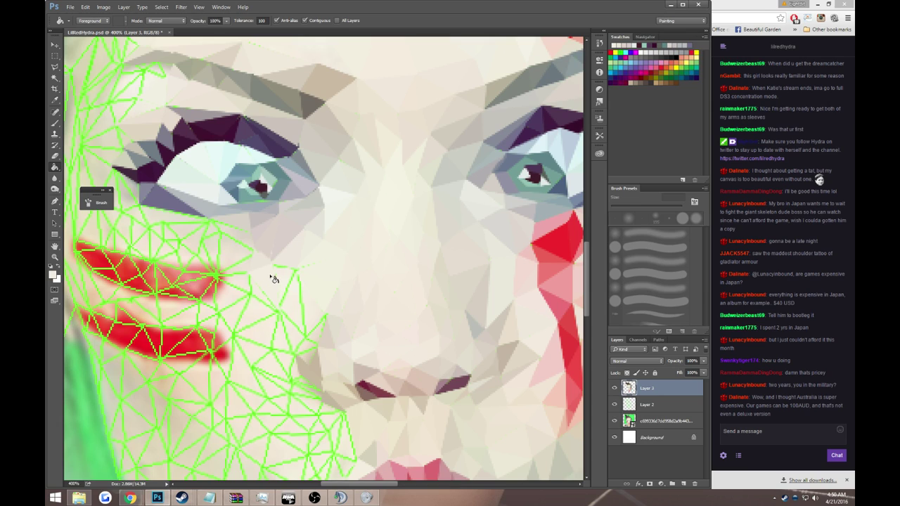
- Outline two further mesh triangles lower on the cheek beside the nose
{"action": "key", "text": "l"}
{"action": "left_click", "coordinate": [279, 307]}
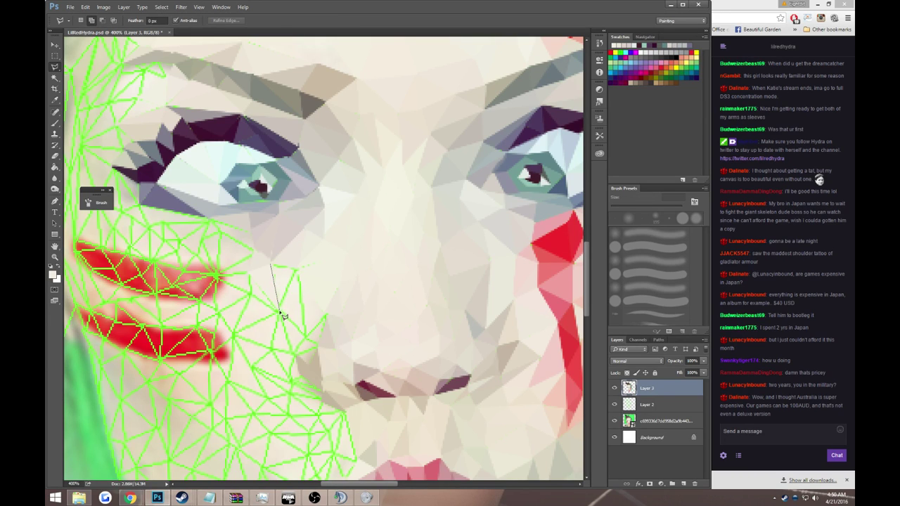
{"action": "double_click", "coordinate": [295, 270]}
{"action": "key", "text": "g"}
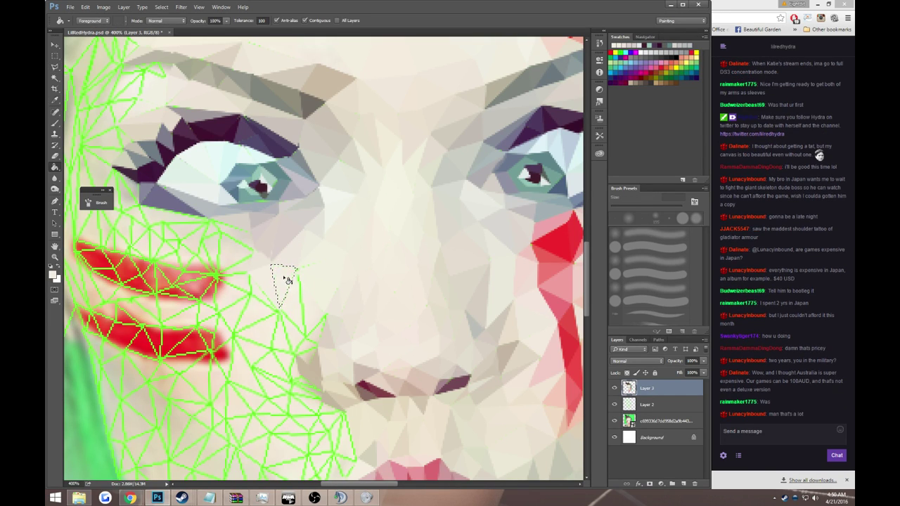
{"action": "key", "text": "l"}
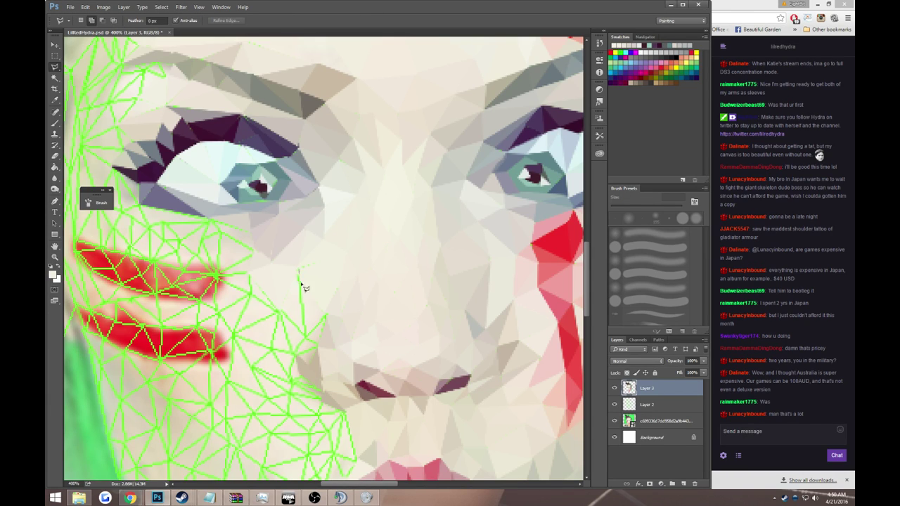
{"action": "left_click", "coordinate": [307, 336]}
{"action": "double_click", "coordinate": [292, 307]}
- Zoom out to the whole face, then zoom in closely on the chin
{"action": "key", "text": "g"}
{"action": "key", "text": "z"}
{"action": "left_click", "coordinate": [296, 310], "text": "alt"}
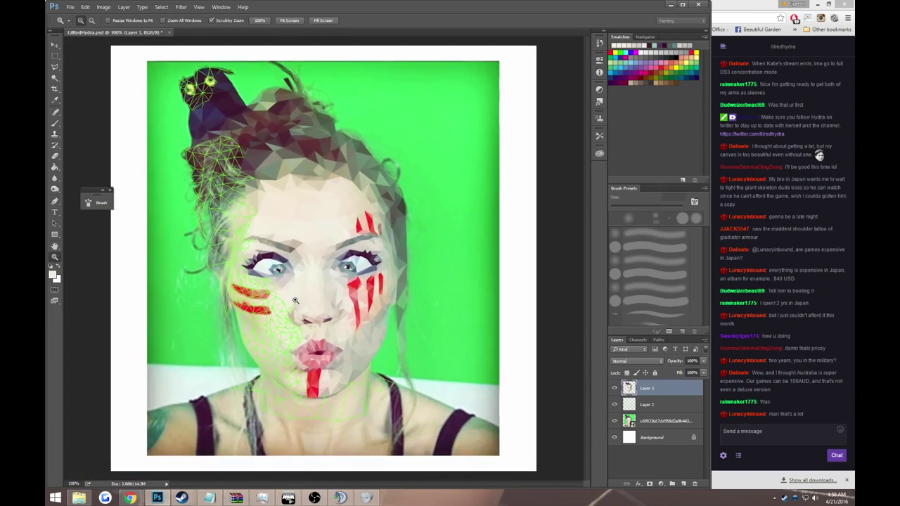
{"action": "left_click", "coordinate": [295, 300]}
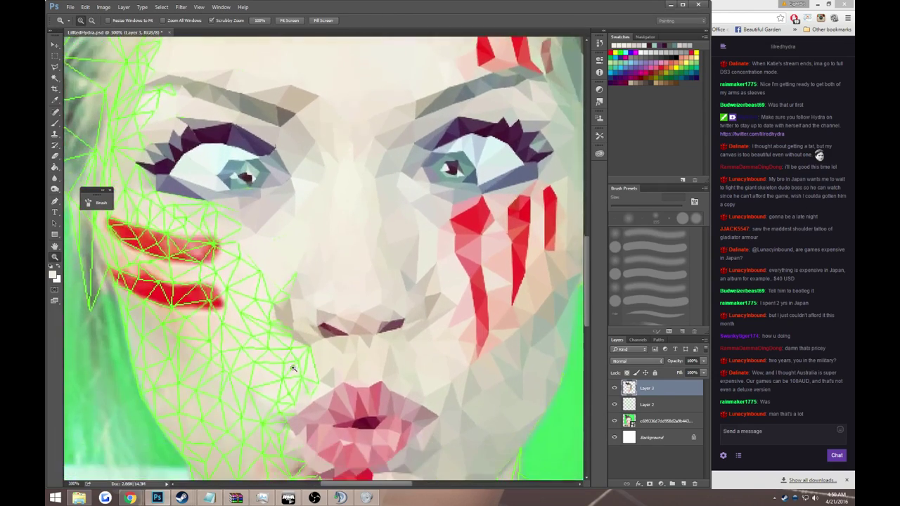
{"action": "scroll", "coordinate": [303, 317], "scroll_direction": "down", "scroll_amount": 5}
{"action": "left_click", "coordinate": [305, 328]}
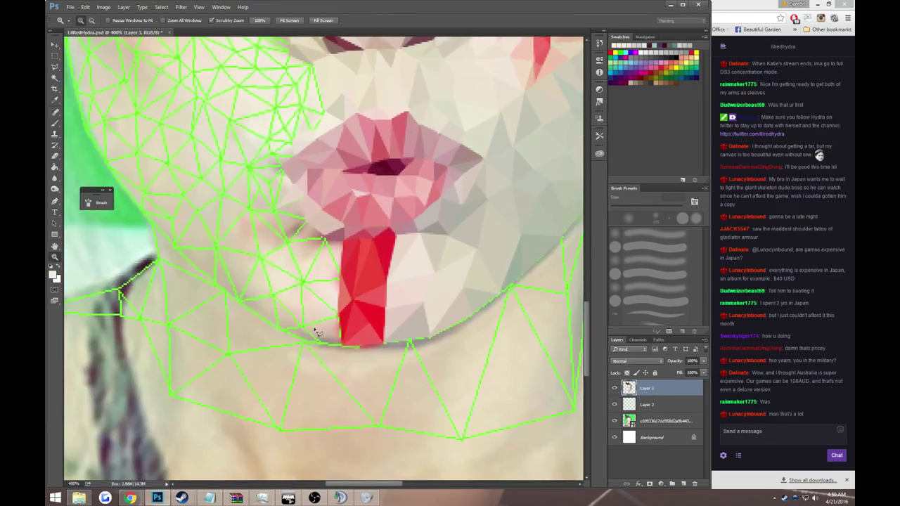
- Fill the chin triangle with skin colour and deselect it
{"action": "key", "text": "l"}
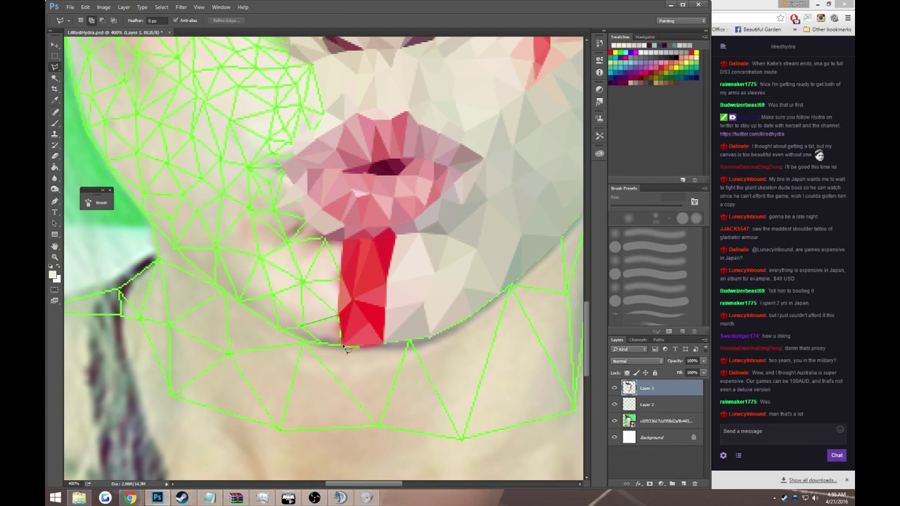
{"action": "left_click", "coordinate": [307, 332]}
{"action": "key", "text": "g"}
{"action": "left_click", "coordinate": [321, 337]}
{"action": "key", "text": "ctrl+d"}
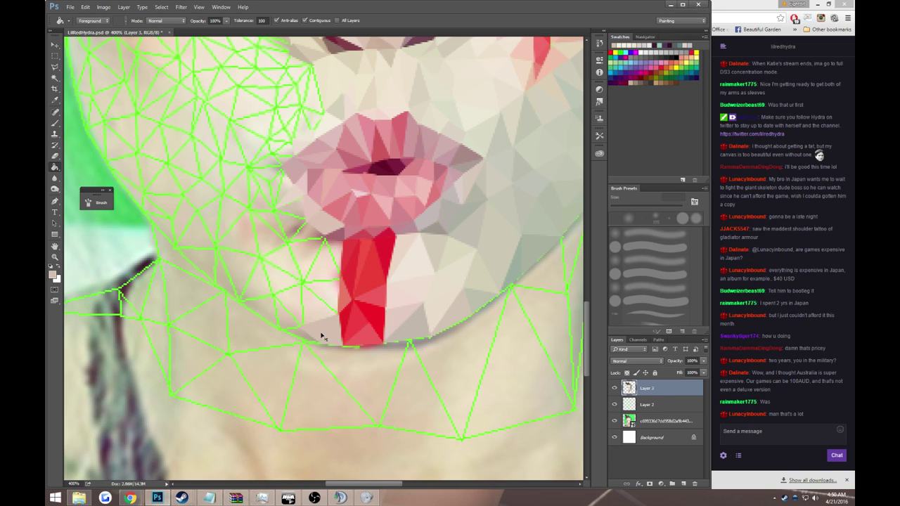
- Lasso the thin sliver along the jaw and sample its skin colour for filling
{"action": "key", "text": "l"}
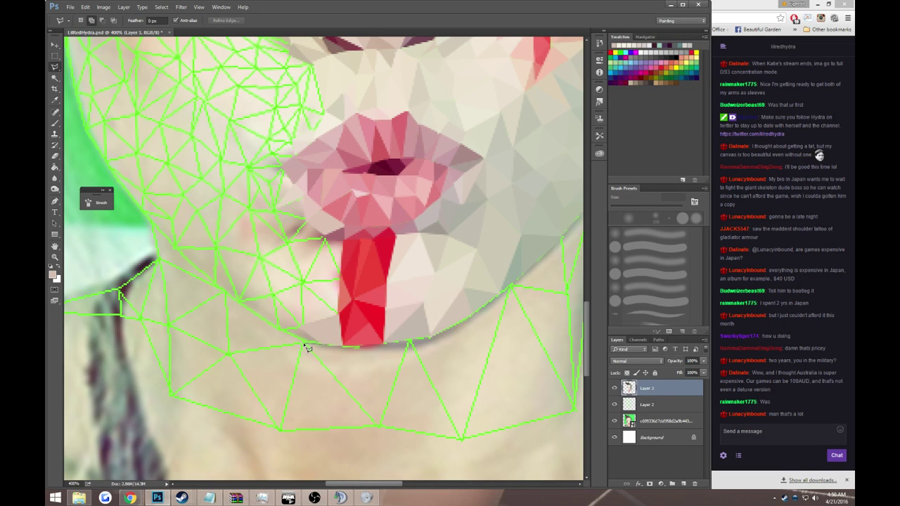
{"action": "left_click", "coordinate": [282, 329]}
{"action": "left_click", "coordinate": [320, 344]}
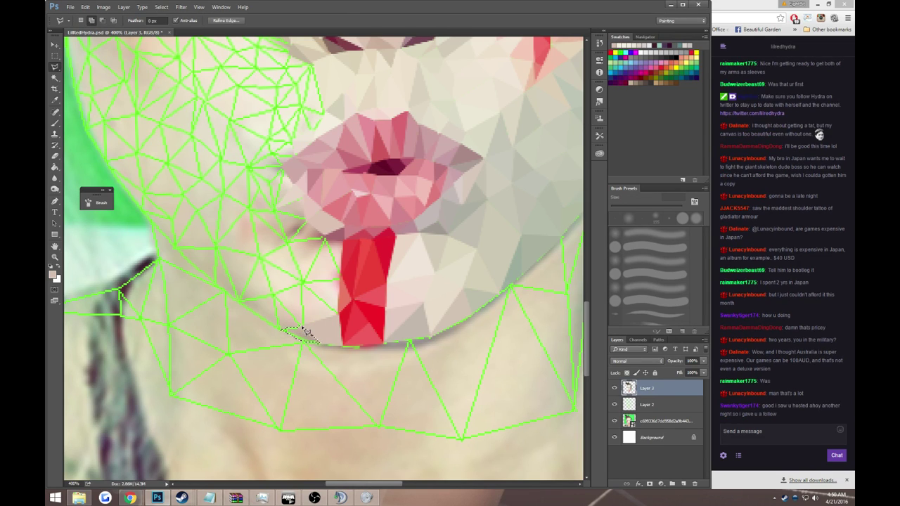
{"action": "left_click", "coordinate": [282, 329]}
{"action": "key", "text": "i"}
{"action": "left_click", "coordinate": [304, 327]}
{"action": "key", "text": "g"}
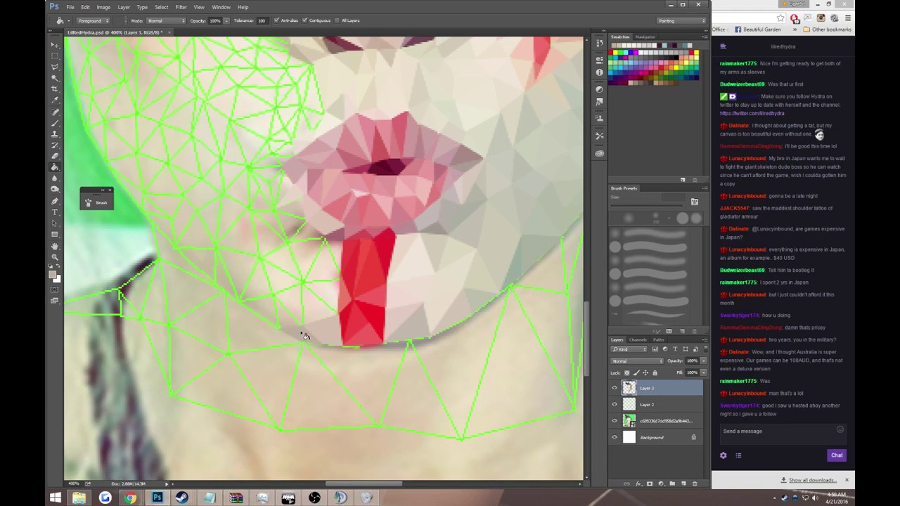
- Fill the triangle left of the red drip with its sampled skin colour
{"action": "key", "text": "l"}
{"action": "left_click", "coordinate": [301, 284]}
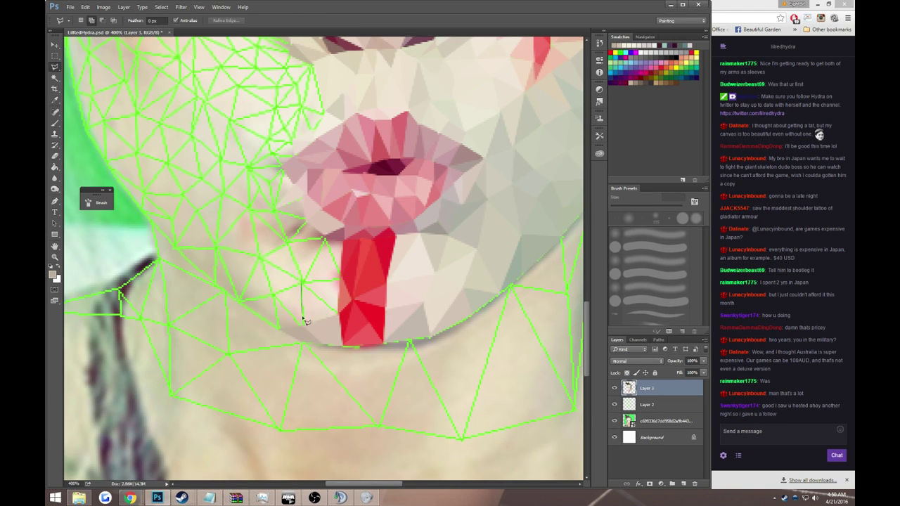
{"action": "left_click", "coordinate": [304, 326]}
{"action": "double_click", "coordinate": [338, 317]}
{"action": "key", "text": "i"}
{"action": "left_click", "coordinate": [318, 305]}
{"action": "key", "text": "g"}
{"action": "left_click", "coordinate": [320, 313]}
{"action": "key", "text": "l"}
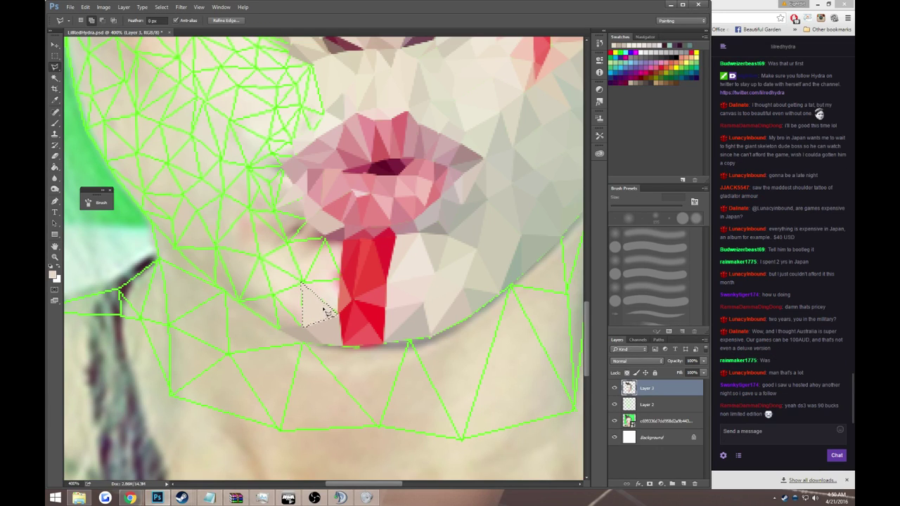
- Fill the triangle beside the red drip with a sampled light skin colour
{"action": "key", "text": "ctrl+d"}
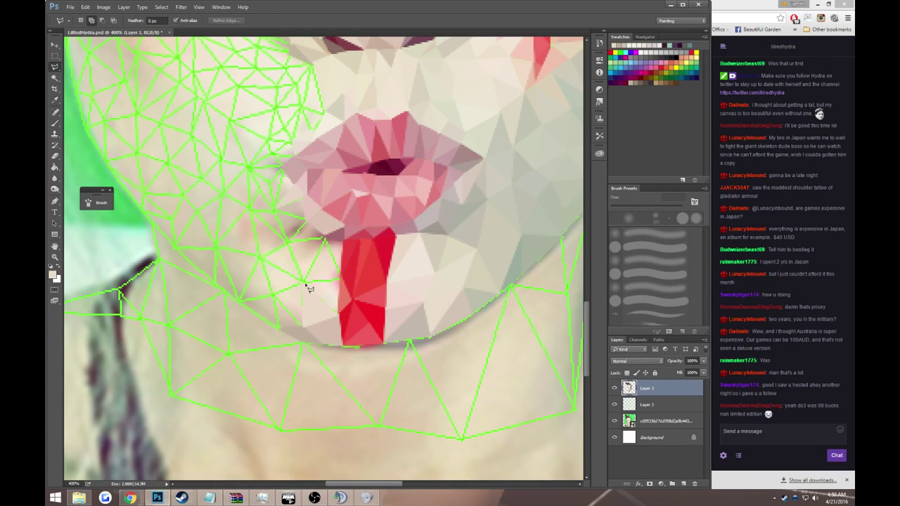
{"action": "left_click", "coordinate": [303, 283]}
{"action": "left_click", "coordinate": [338, 313]}
{"action": "double_click", "coordinate": [337, 280]}
{"action": "key", "text": "i"}
{"action": "left_click", "coordinate": [328, 290]}
{"action": "key", "text": "g"}
{"action": "key", "text": "ctrl+d"}
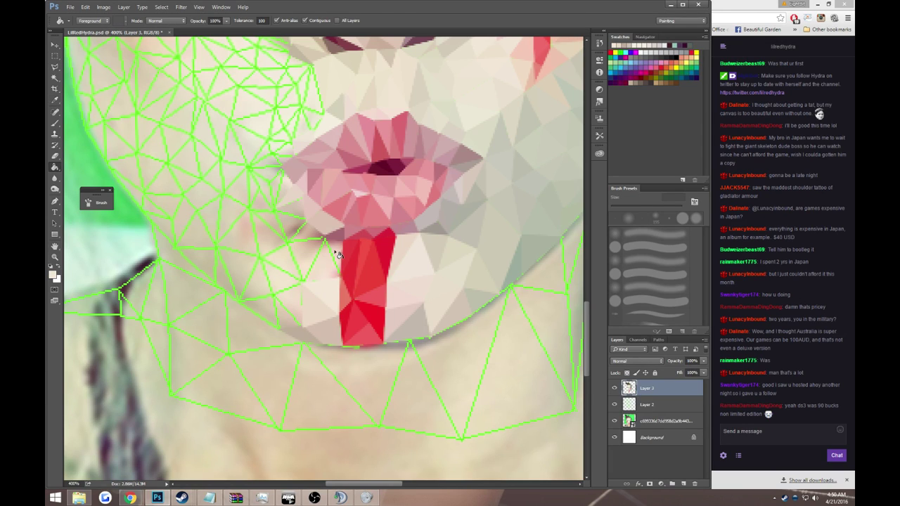
- Abandon an outline beside the lower lip and sample the nearby skin colour
{"action": "key", "text": "l"}
{"action": "left_click", "coordinate": [324, 240]}
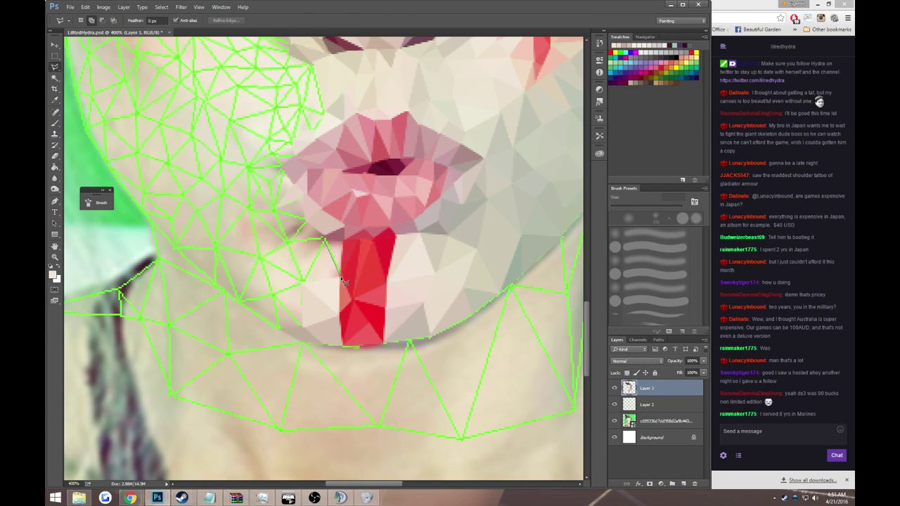
{"action": "key", "text": "Escape"}
{"action": "key", "text": "i"}
{"action": "left_click", "coordinate": [339, 252]}
{"action": "key", "text": "g"}
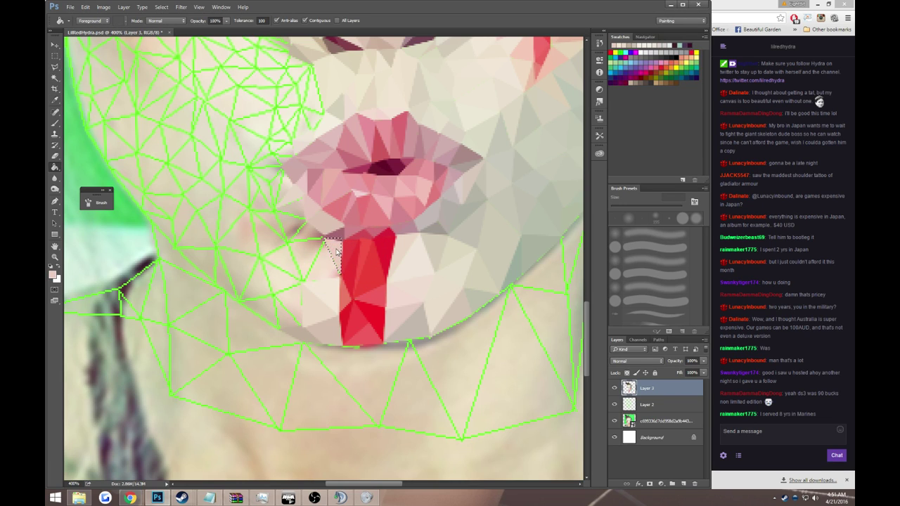
- Lasso the triangle beside the lower lip and fill it with sampled skin colour
{"action": "key", "text": "l"}
{"action": "left_click", "coordinate": [324, 241]}
{"action": "left_click", "coordinate": [342, 278]}
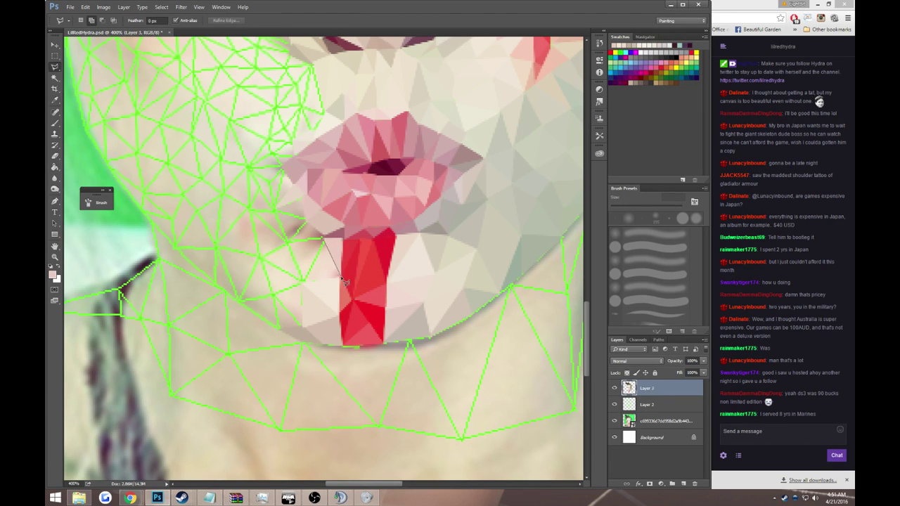
{"action": "double_click", "coordinate": [303, 280]}
{"action": "key", "text": "i"}
{"action": "left_click", "coordinate": [329, 262]}
{"action": "key", "text": "g"}
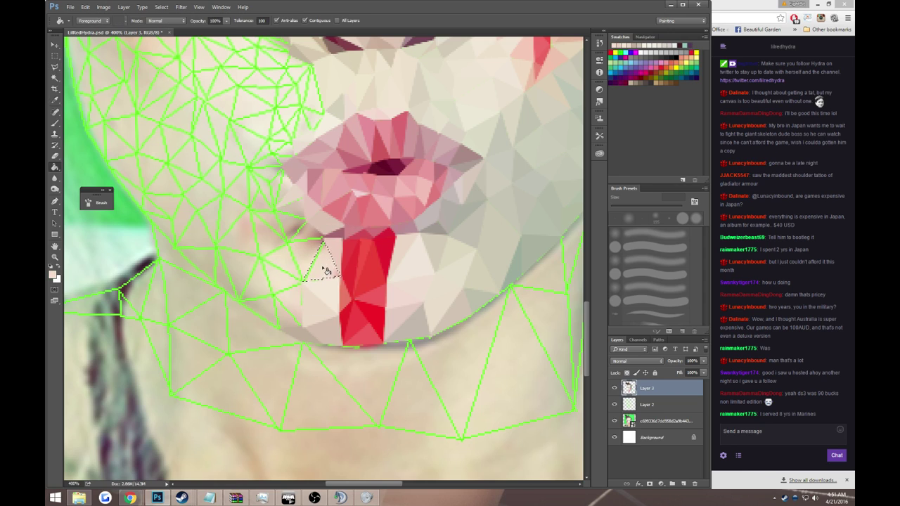
- Fill the next triangle left of the lip with its sampled skin colour
{"action": "key", "text": "l"}
{"action": "left_click", "coordinate": [322, 239]}
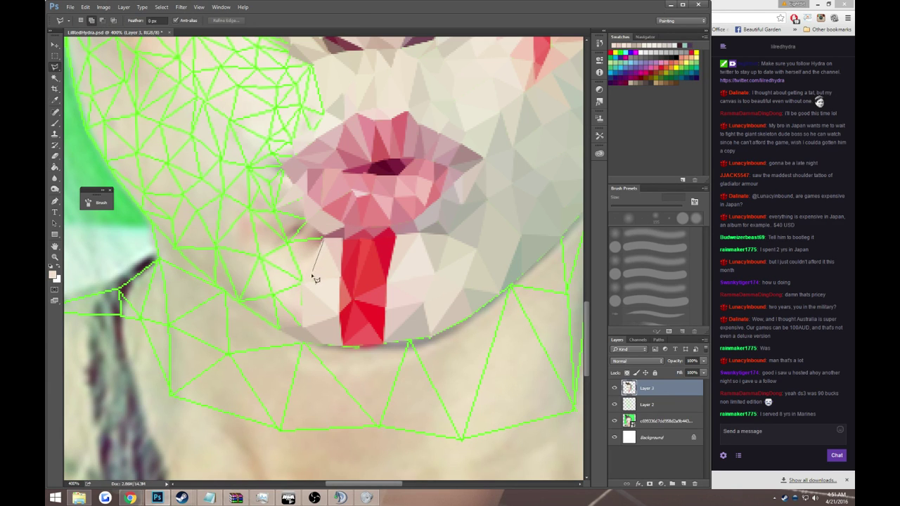
{"action": "left_click", "coordinate": [302, 280]}
{"action": "double_click", "coordinate": [287, 243]}
{"action": "key", "text": "i"}
{"action": "left_click", "coordinate": [311, 239]}
{"action": "key", "text": "g"}
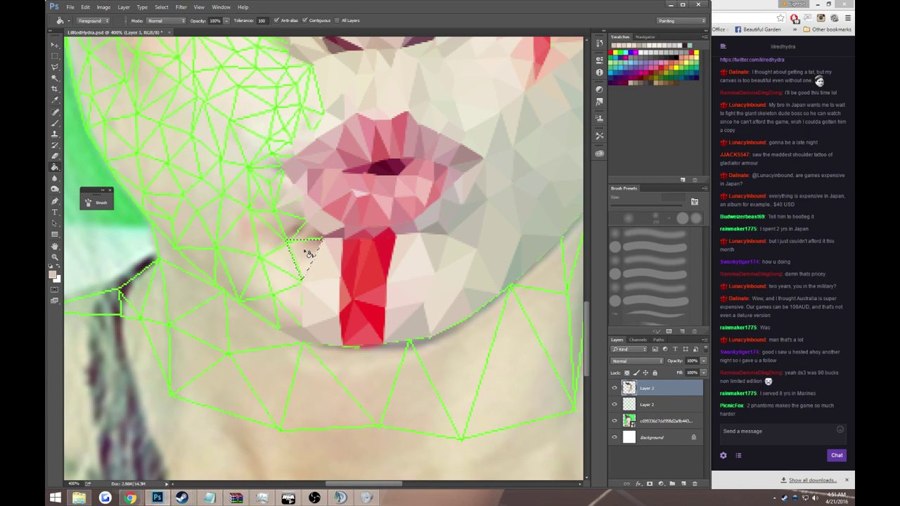
- Lasso the small triangle at the lip corner and sample its skin colour
{"action": "key", "text": "l"}
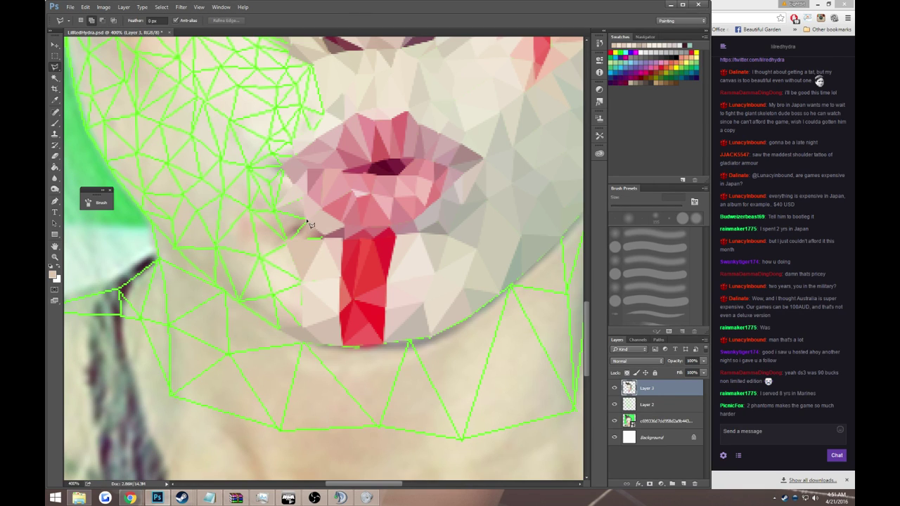
{"action": "left_click", "coordinate": [305, 222]}
{"action": "left_click", "coordinate": [287, 238]}
{"action": "double_click", "coordinate": [325, 240]}
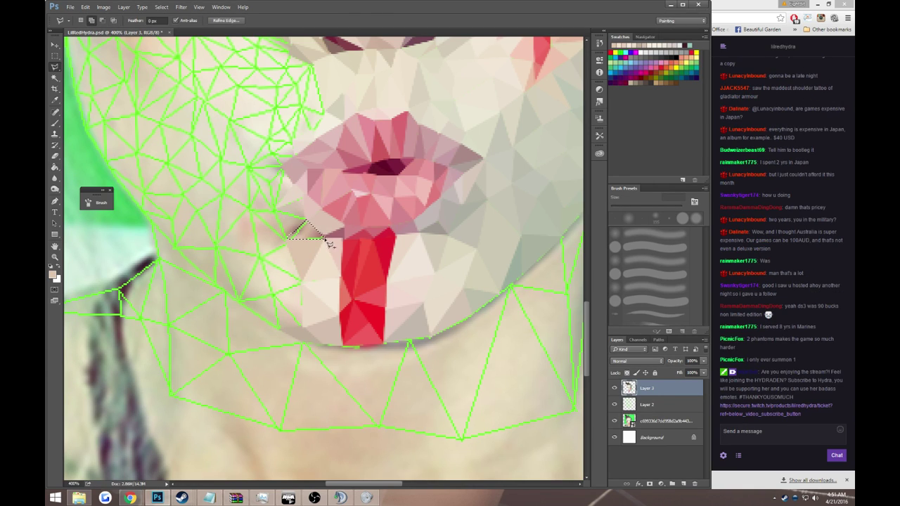
{"action": "key", "text": "i"}
{"action": "left_click", "coordinate": [316, 235]}
- Fill the lip-corner triangle, then dismiss the empty-selection warning
{"action": "key", "text": "g"}
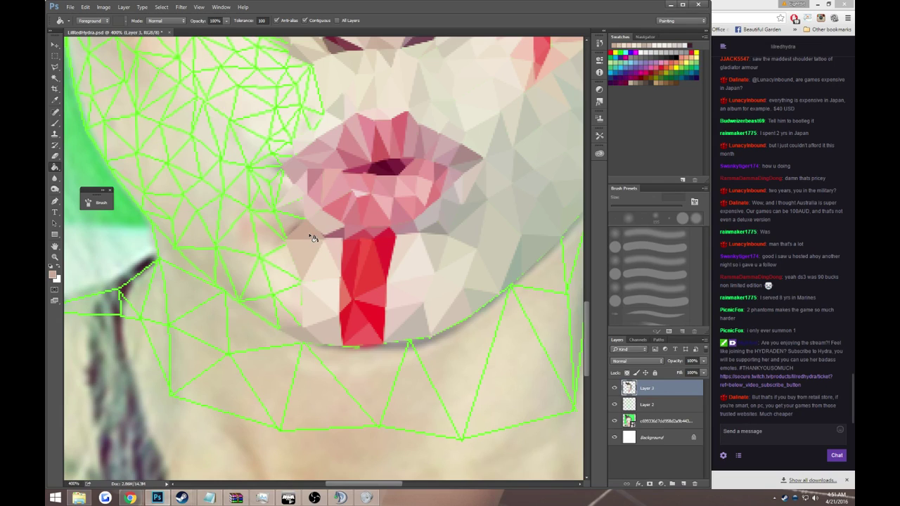
{"action": "key", "text": "l"}
{"action": "double_click", "coordinate": [287, 245]}
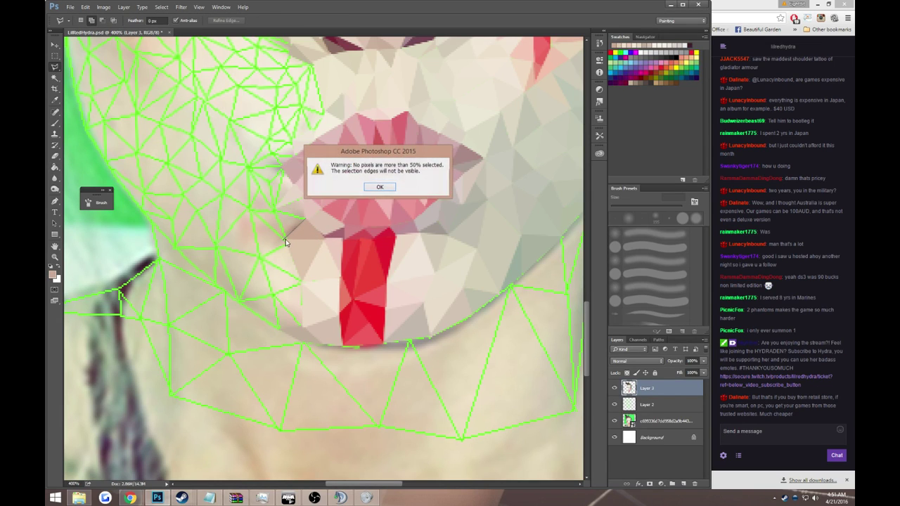
{"action": "left_click", "coordinate": [376, 188]}
- Start a triangle outline left of the lips, then cancel it
{"action": "left_click", "coordinate": [275, 210]}
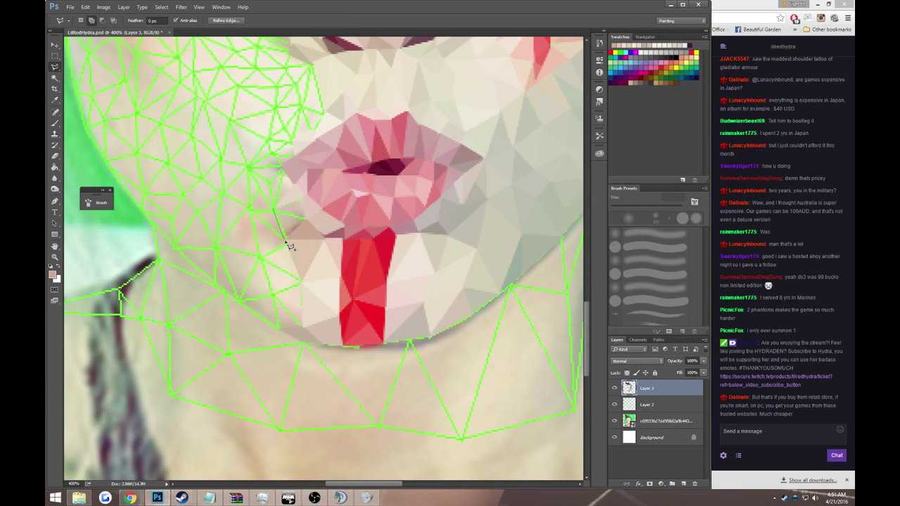
{"action": "left_click", "coordinate": [284, 238]}
{"action": "key", "text": "Escape"}
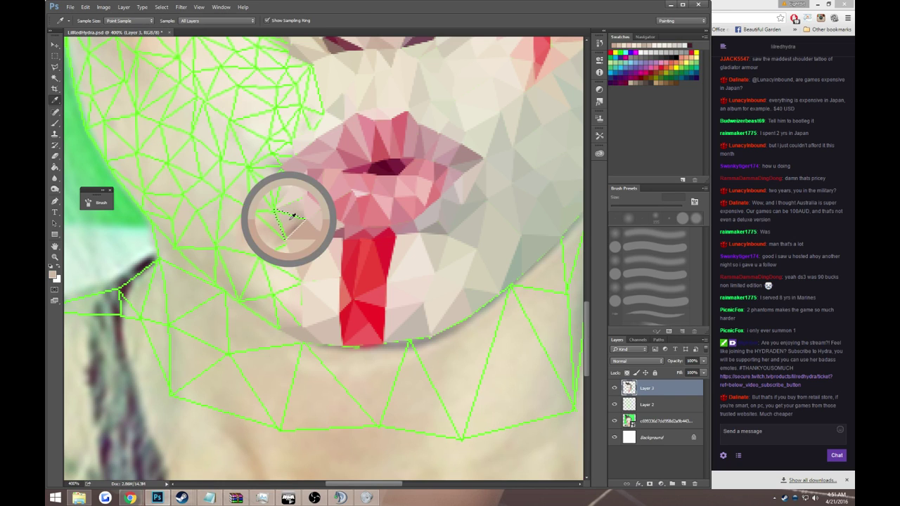
{"action": "key", "text": "g"}
{"action": "key", "text": "l"}
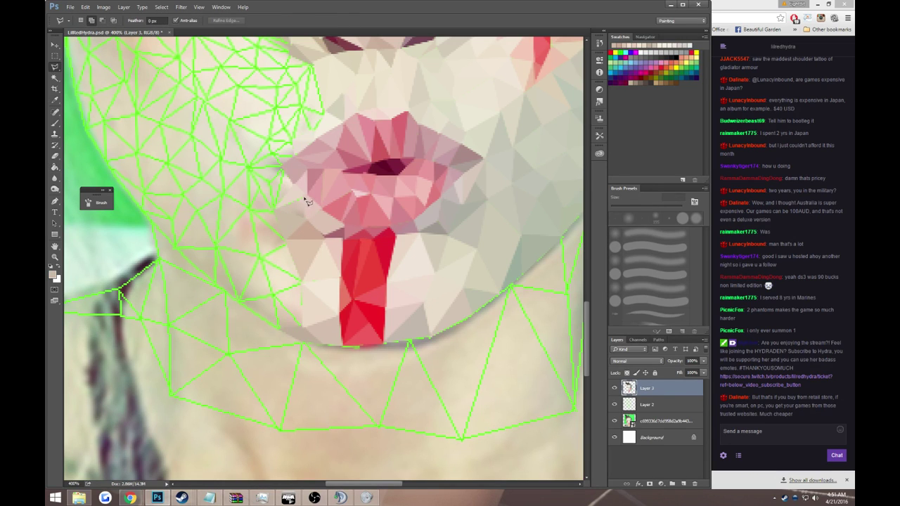
- Lasso the triangle beside the lips for colouring, then drop the selection
{"action": "left_click", "coordinate": [307, 220]}
{"action": "left_click", "coordinate": [275, 207]}
{"action": "left_click", "coordinate": [303, 200]}
{"action": "key", "text": "i"}
{"action": "key", "text": "g"}
{"action": "key", "text": "Escape"}
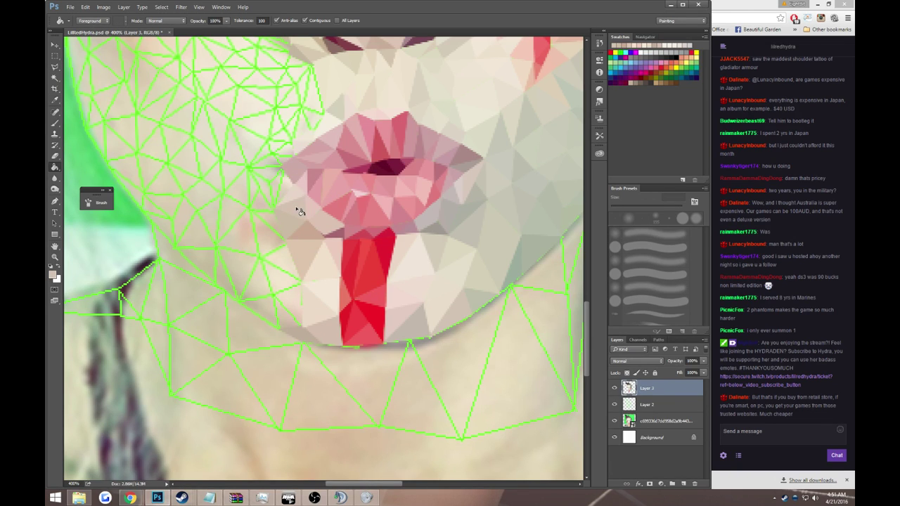
{"action": "key", "text": "l"}
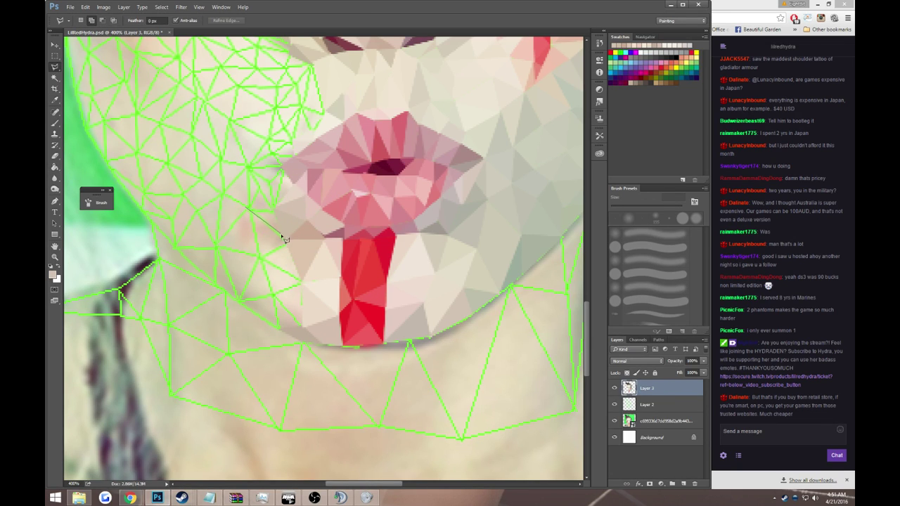
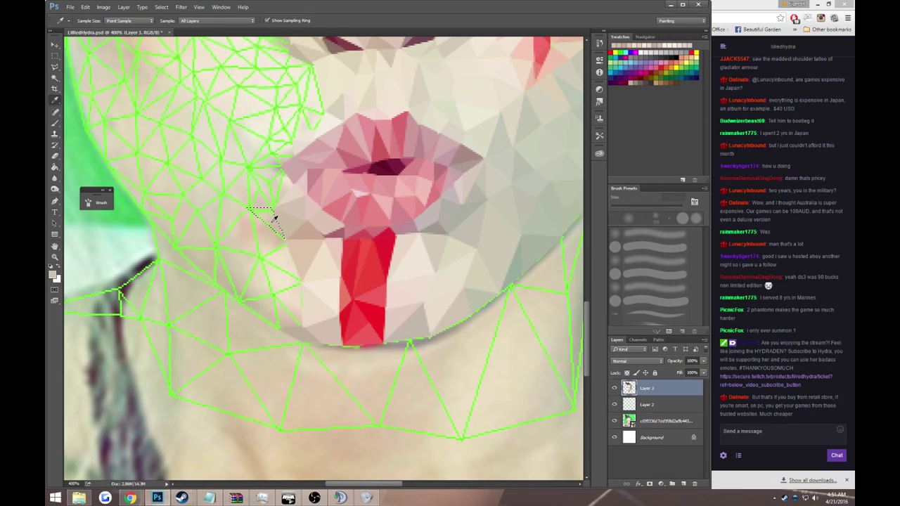
- Fill the first two chin triangles beside the red stripe with skin colour
{"action": "double_click", "coordinate": [273, 213]}
{"action": "key", "text": "g"}
{"action": "left_click", "coordinate": [269, 220]}
{"action": "key", "text": "l"}
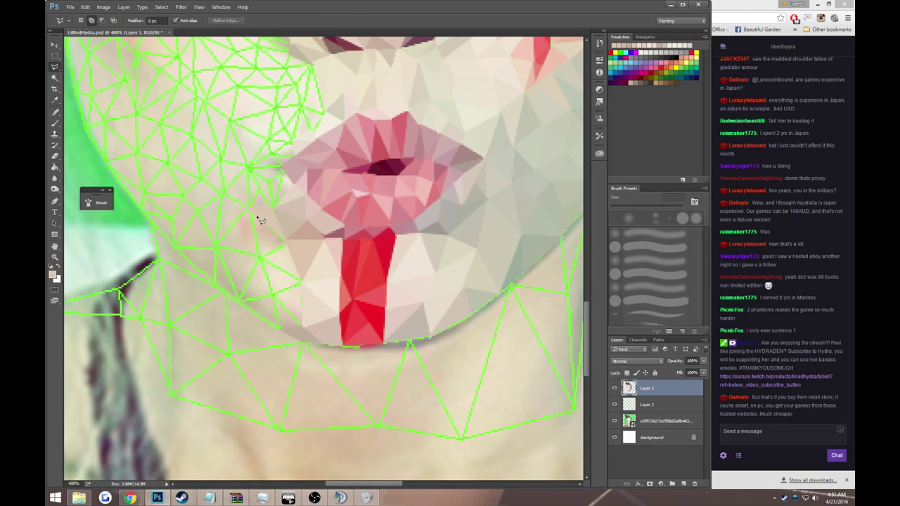
{"action": "left_click", "coordinate": [248, 210]}
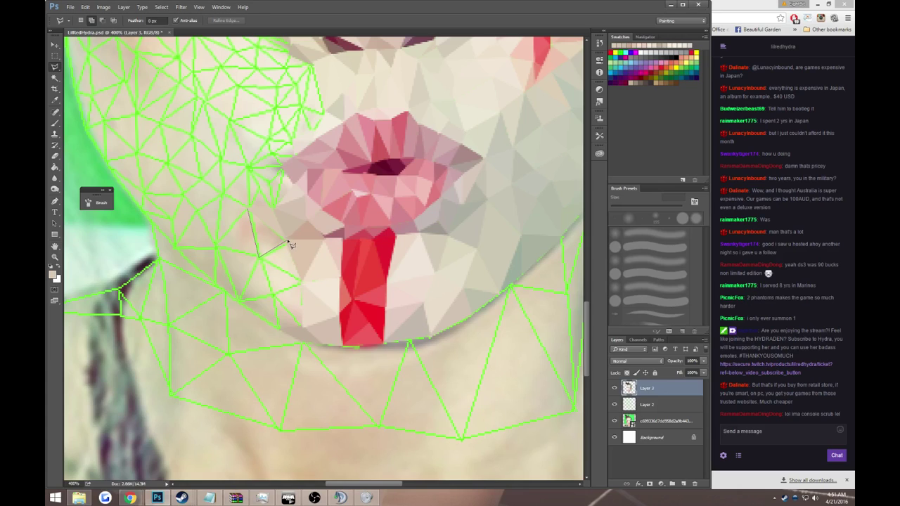
{"action": "double_click", "coordinate": [284, 240]}
{"action": "key", "text": "g"}
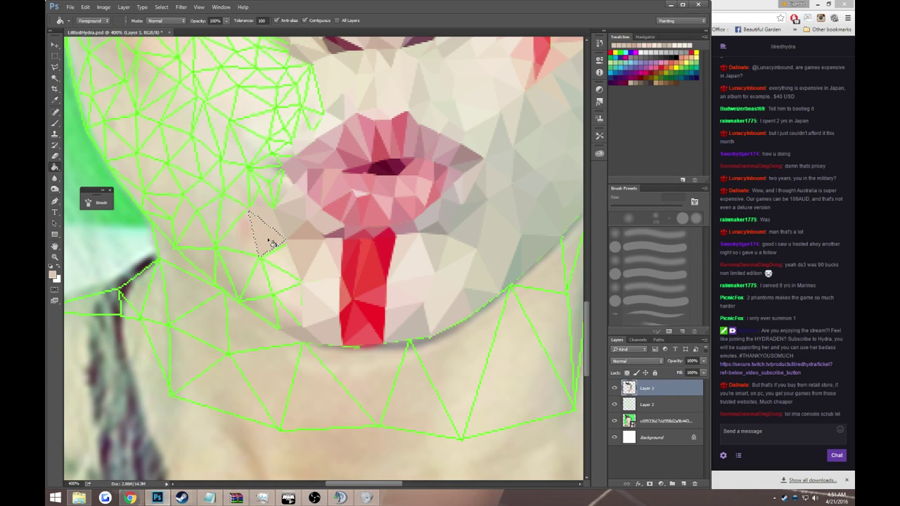
{"action": "left_click", "coordinate": [273, 243]}
{"action": "key", "text": "ctrl+d"}
{"action": "key", "text": "l"}
- Fill the next chin triangle with a skin tone sampled from the photo
{"action": "left_click", "coordinate": [284, 240]}
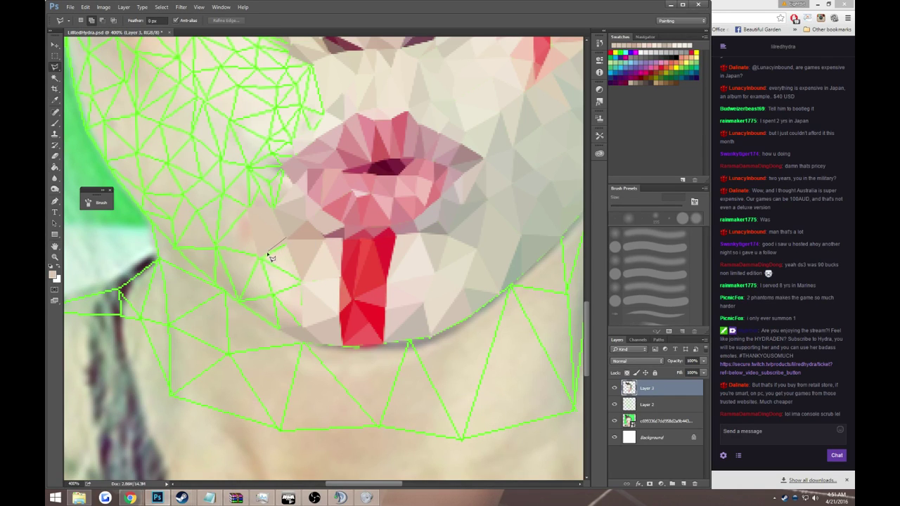
{"action": "left_click", "coordinate": [260, 257]}
{"action": "double_click", "coordinate": [302, 281]}
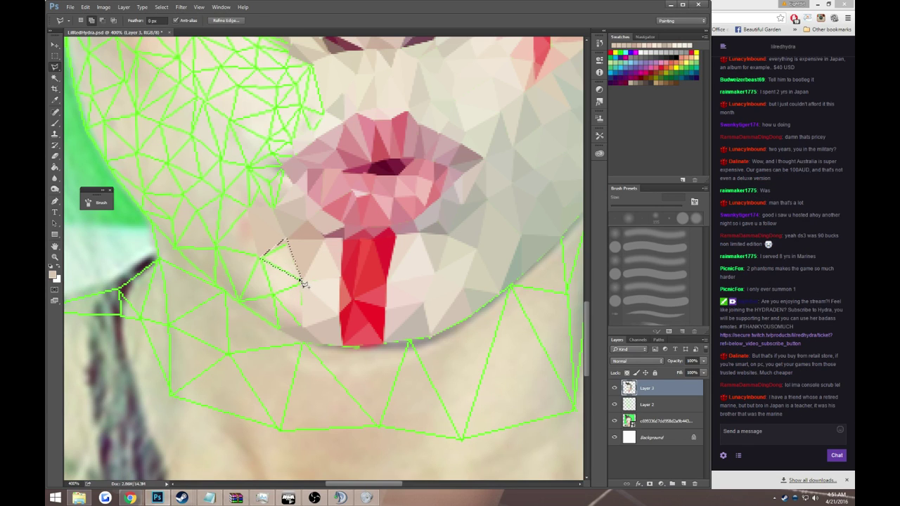
{"action": "key", "text": "i"}
{"action": "left_click_drag", "start_coordinate": [282, 258], "coordinate": [288, 244]}
{"action": "key", "text": "alt+BackSpace"}
{"action": "key", "text": "ctrl+d"}
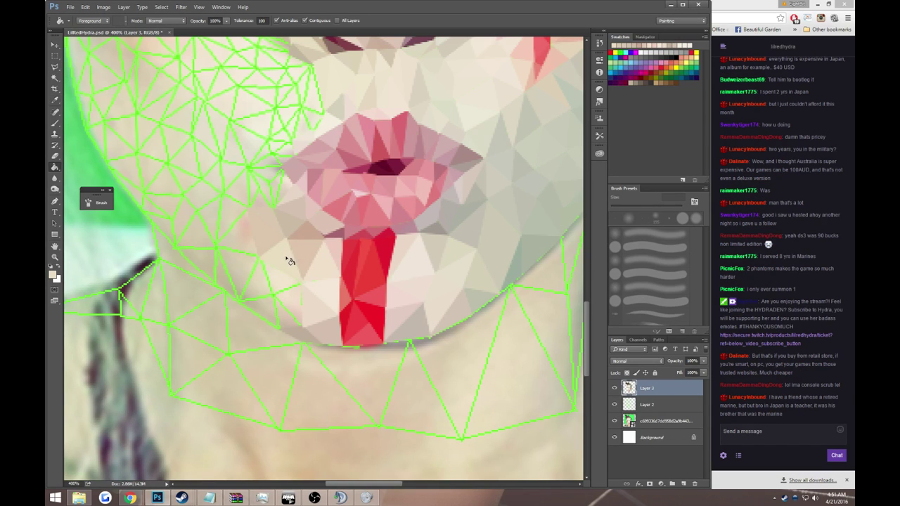
{"action": "key", "text": "l"}
- Fill the triangle below it with another skin tone sampled from the photo
{"action": "left_click", "coordinate": [262, 259]}
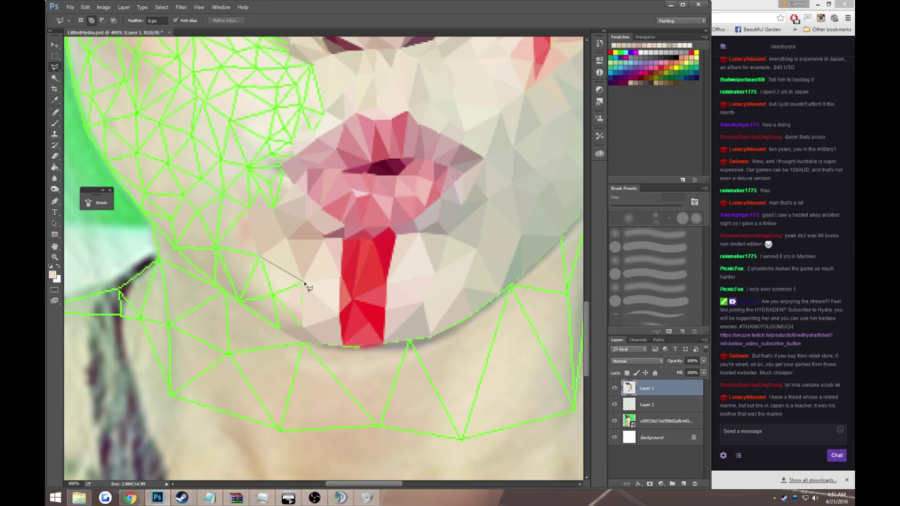
{"action": "left_click", "coordinate": [303, 281]}
{"action": "double_click", "coordinate": [274, 296]}
{"action": "key", "text": "i"}
{"action": "left_click", "coordinate": [282, 277]}
{"action": "key", "text": "alt+BackSpace"}
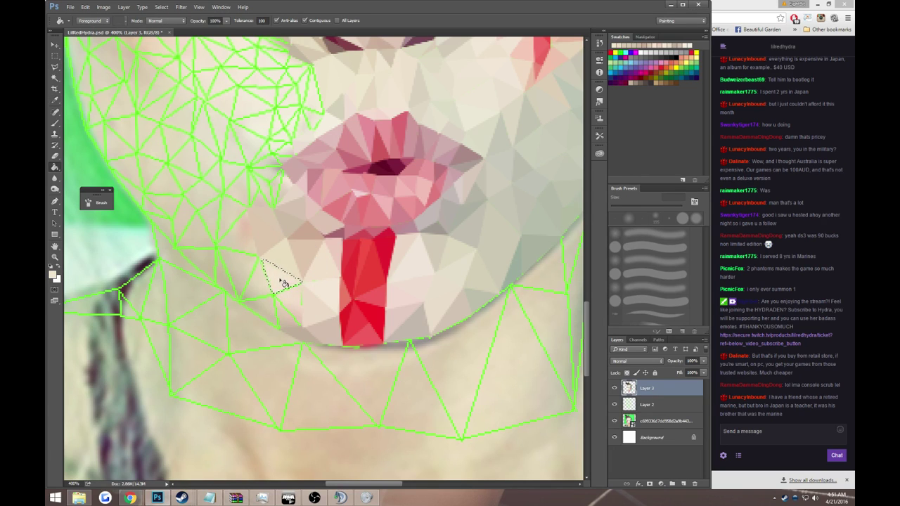
{"action": "key", "text": "ctrl+d"}
{"action": "key", "text": "l"}
- Fill a triangle lower on the chin with skin colour
{"action": "left_click", "coordinate": [304, 283]}
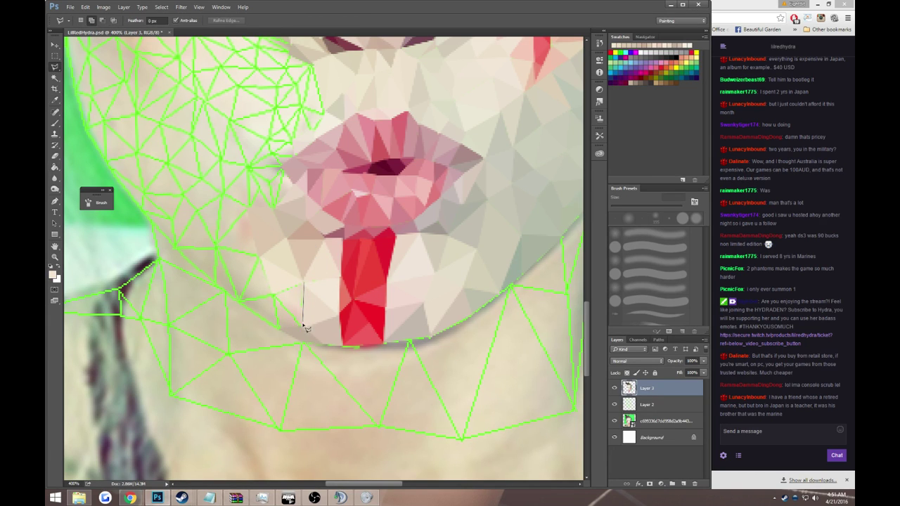
{"action": "left_click", "coordinate": [304, 327]}
{"action": "double_click", "coordinate": [272, 295]}
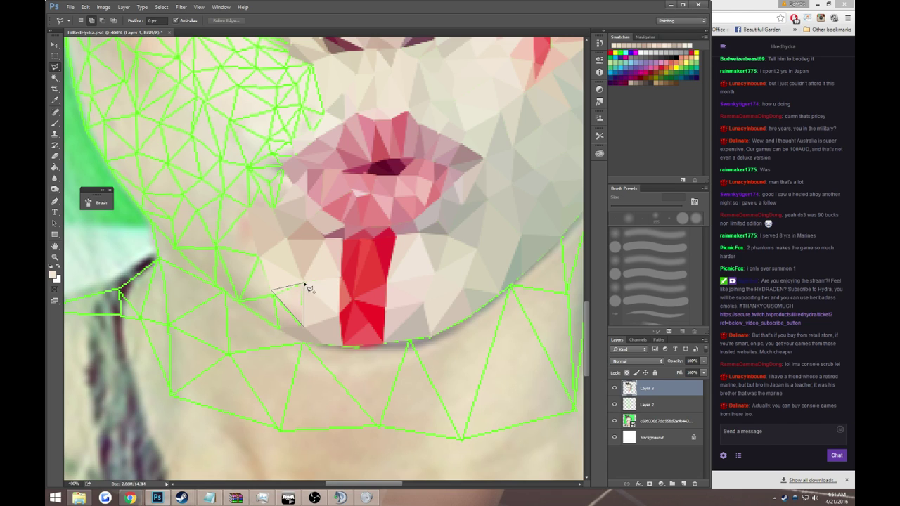
{"action": "key", "text": "g"}
{"action": "left_click", "coordinate": [298, 300]}
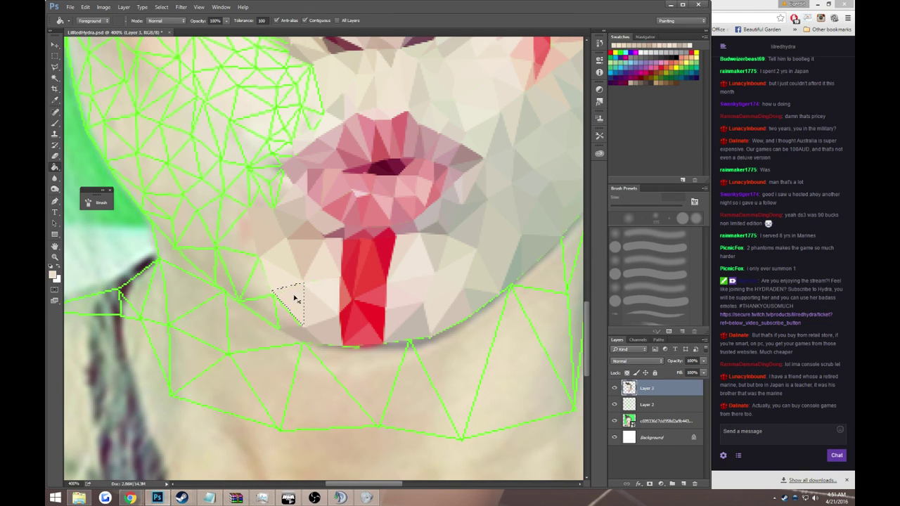
{"action": "key", "text": "ctrl+d"}
{"action": "key", "text": "l"}
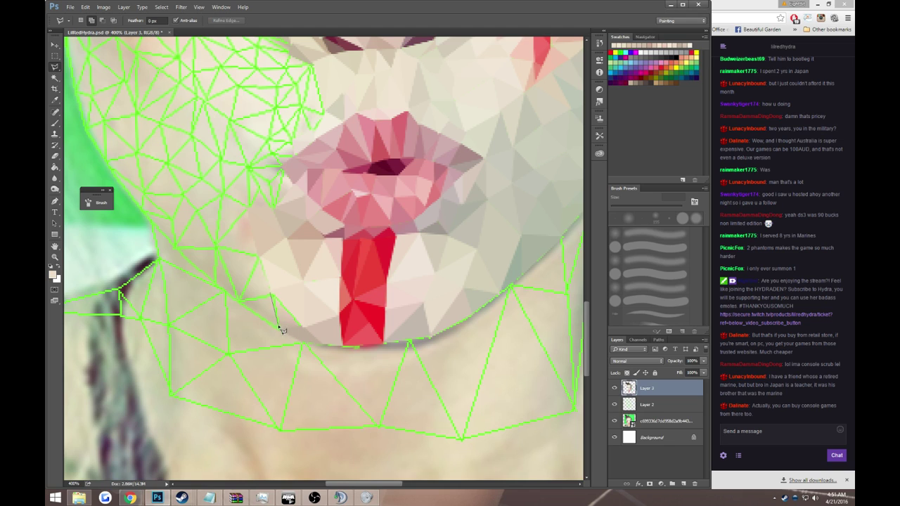
- Fill the bottom chin triangle with skin colour
{"action": "left_click", "coordinate": [280, 326]}
{"action": "double_click", "coordinate": [307, 325]}
{"action": "key", "text": "g"}
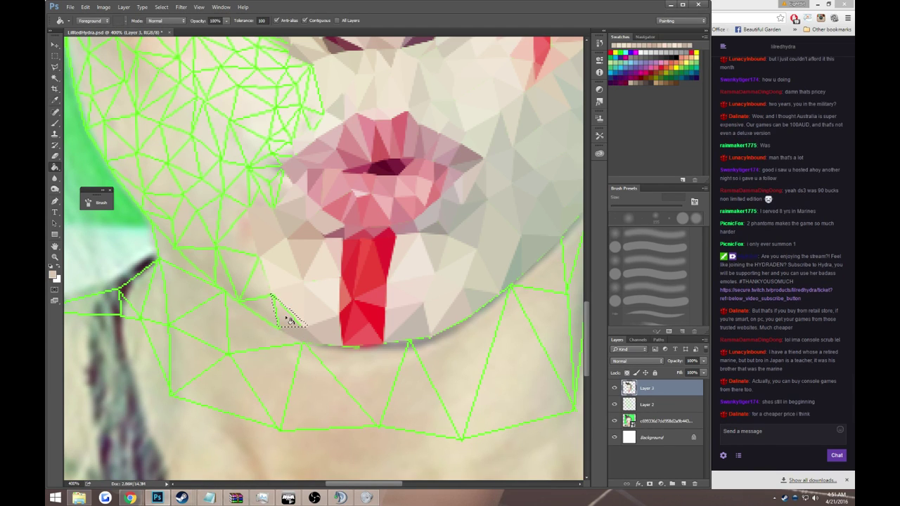
{"action": "left_click", "coordinate": [288, 320]}
{"action": "key", "text": "ctrl+d"}
{"action": "scroll", "coordinate": [274, 340], "scroll_direction": "up", "scroll_amount": 2}
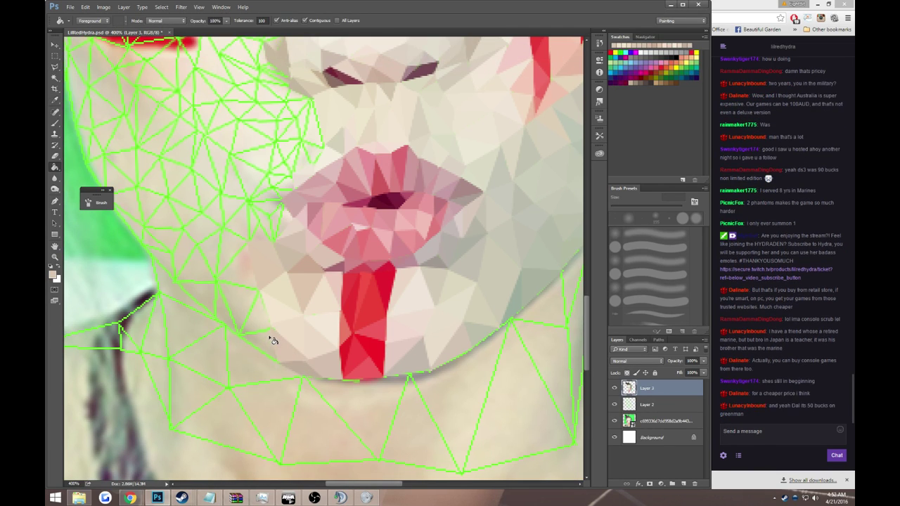
- Fill a triangle at the left edge of the chin with skin colour
{"action": "key", "text": "l"}
{"action": "left_click", "coordinate": [239, 333]}
{"action": "left_click", "coordinate": [273, 327]}
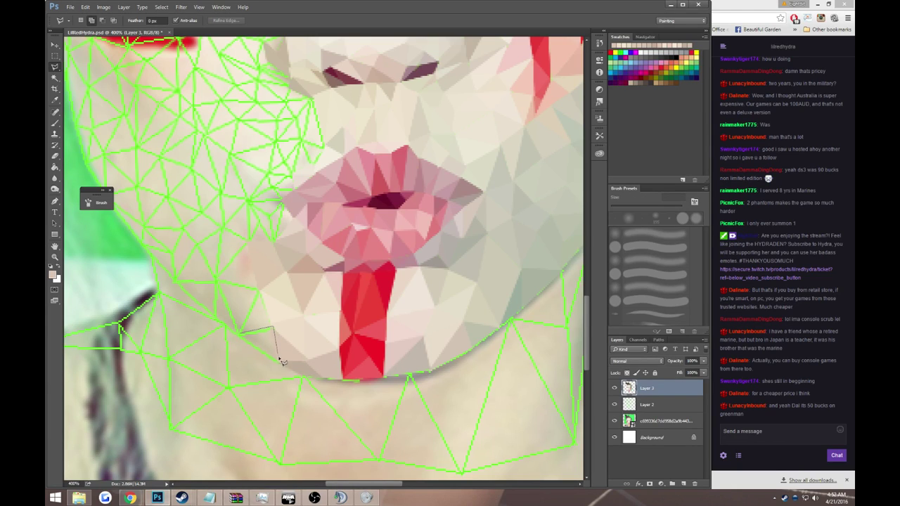
{"action": "double_click", "coordinate": [279, 362]}
{"action": "key", "text": "g"}
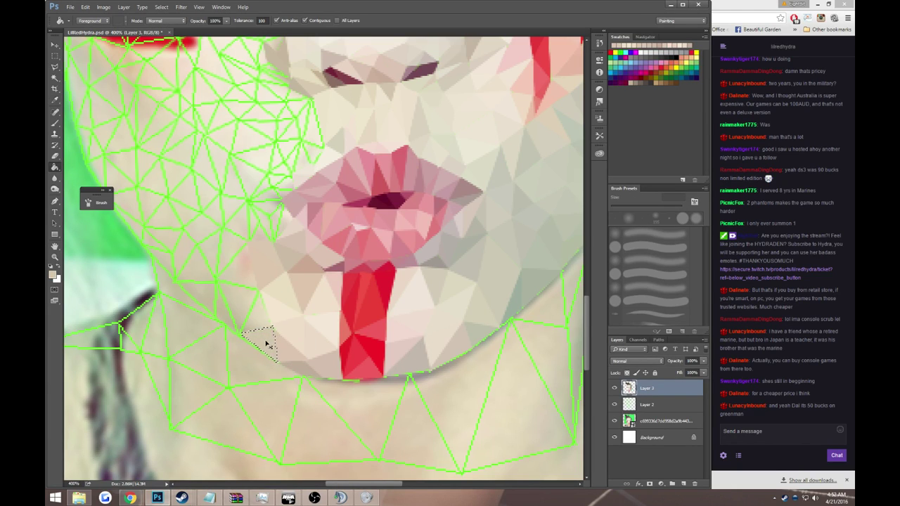
{"action": "left_click", "coordinate": [267, 344]}
{"action": "key", "text": "ctrl+d"}
{"action": "key", "text": "l"}
- Fill the adjoining triangle toward the jaw with skin colour
{"action": "left_click", "coordinate": [261, 293]}
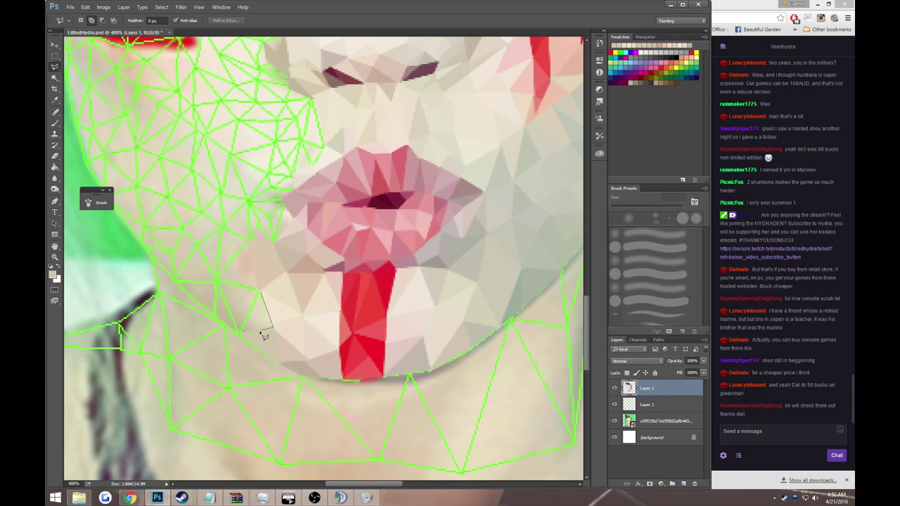
{"action": "double_click", "coordinate": [241, 333]}
{"action": "key", "text": "g"}
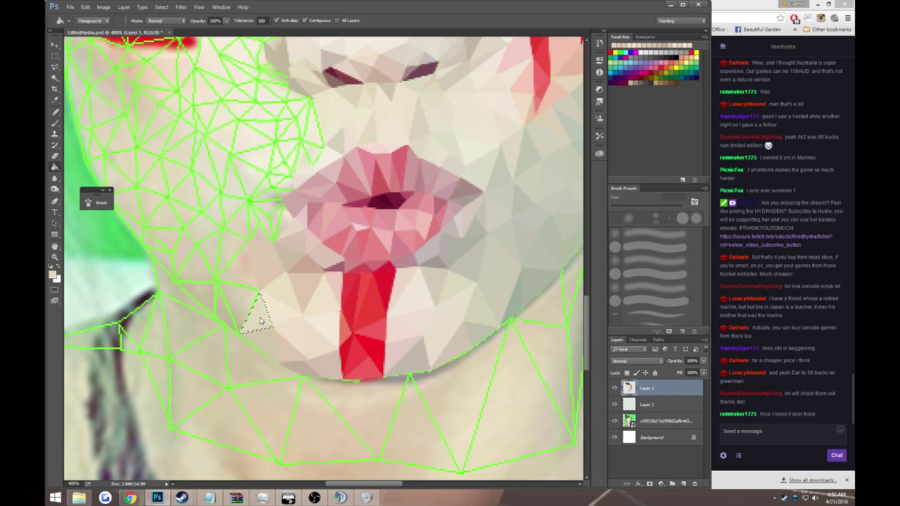
{"action": "left_click", "coordinate": [262, 318]}
{"action": "key", "text": "ctrl+d"}
{"action": "key", "text": "l"}
- Fill a jaw triangle with a skin tone sampled from inside it
{"action": "left_click", "coordinate": [260, 294]}
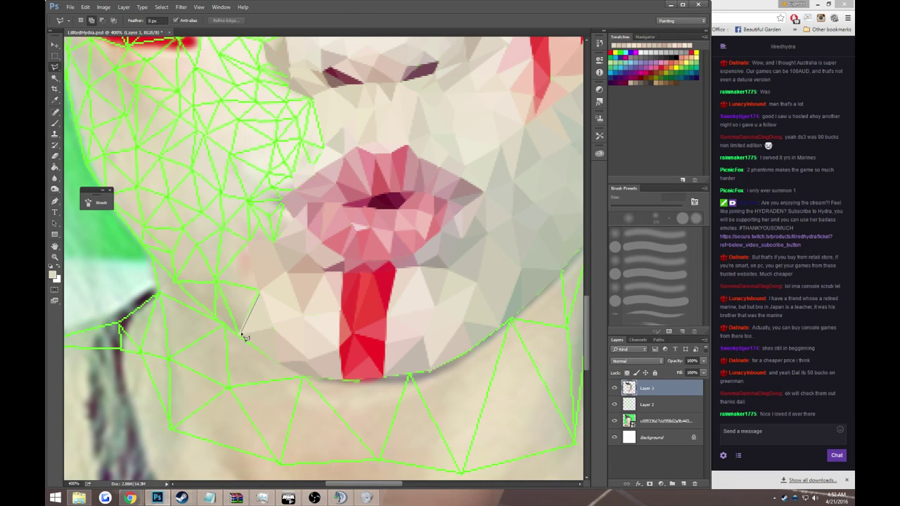
{"action": "left_click", "coordinate": [239, 330]}
{"action": "double_click", "coordinate": [214, 280]}
{"action": "key", "text": "i"}
{"action": "left_click", "coordinate": [239, 294]}
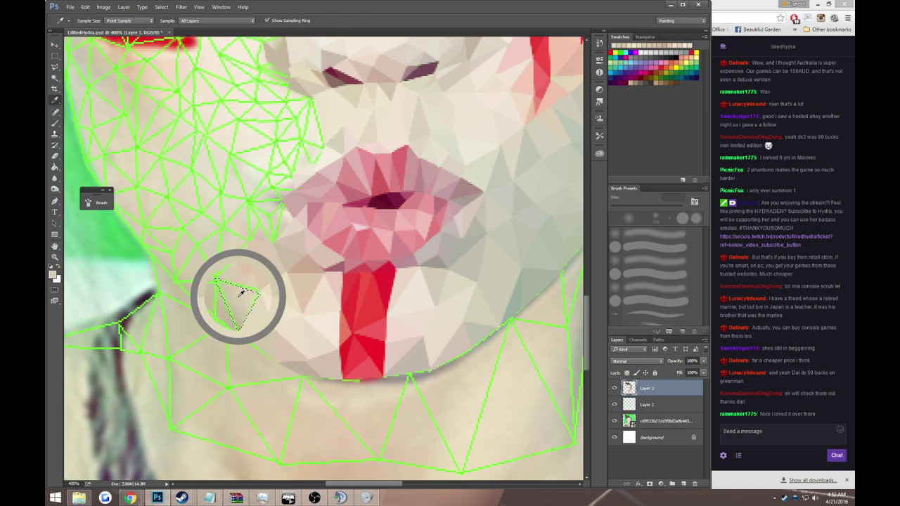
{"action": "key", "text": "g"}
{"action": "left_click", "coordinate": [240, 304]}
{"action": "key", "text": "ctrl+d"}
{"action": "key", "text": "l"}
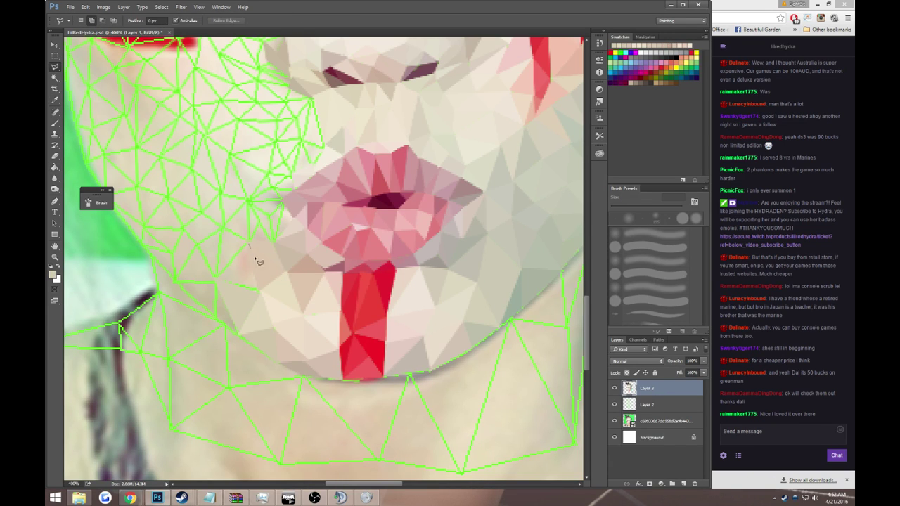
- Colour the cheek triangle above the jaw with a sampled skin tone
{"action": "left_click", "coordinate": [260, 291]}
{"action": "double_click", "coordinate": [215, 278]}
{"action": "key", "text": "i"}
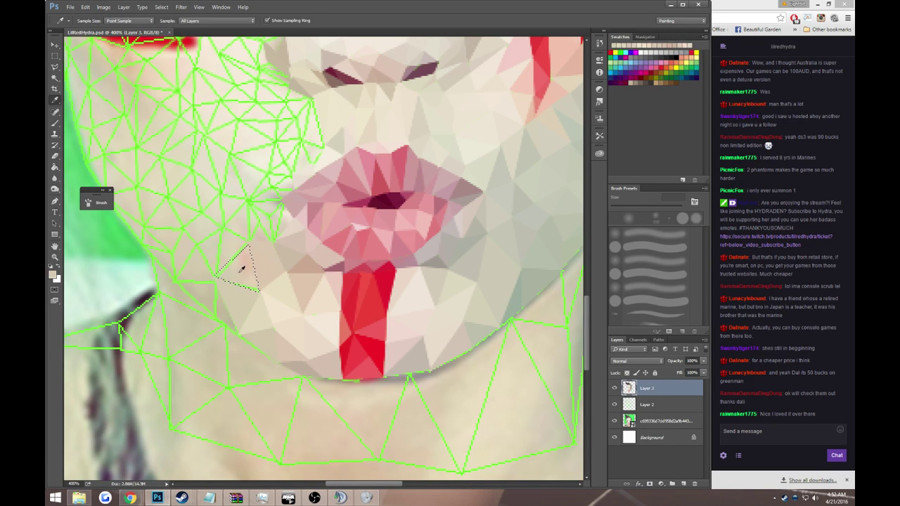
{"action": "left_click", "coordinate": [241, 270]}
{"action": "key", "text": "g"}
{"action": "key", "text": "ctrl+d"}
{"action": "key", "text": "l"}
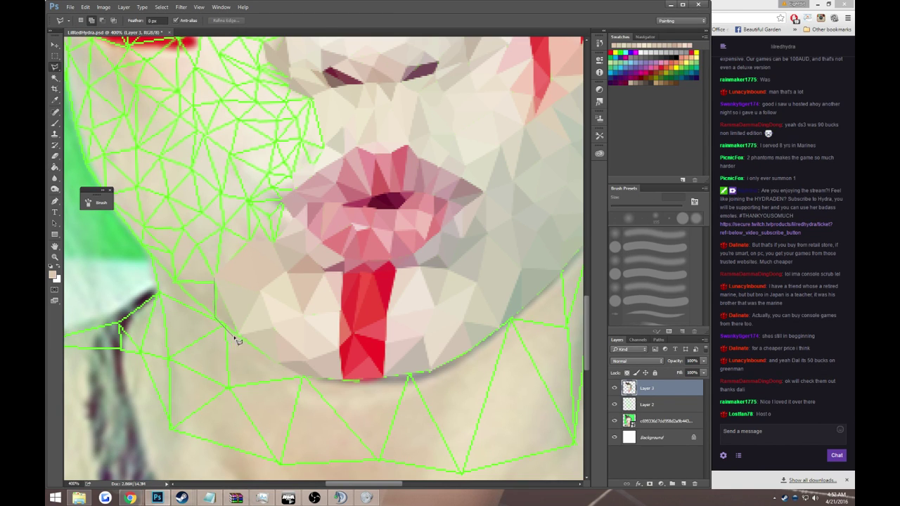
- Fill a triangle along the jaw with sampled skin, then trace the next triangle outward
{"action": "double_click", "coordinate": [241, 334]}
{"action": "key", "text": "i"}
{"action": "left_click", "coordinate": [227, 309]}
{"action": "key", "text": "g"}
{"action": "left_click", "coordinate": [226, 311]}
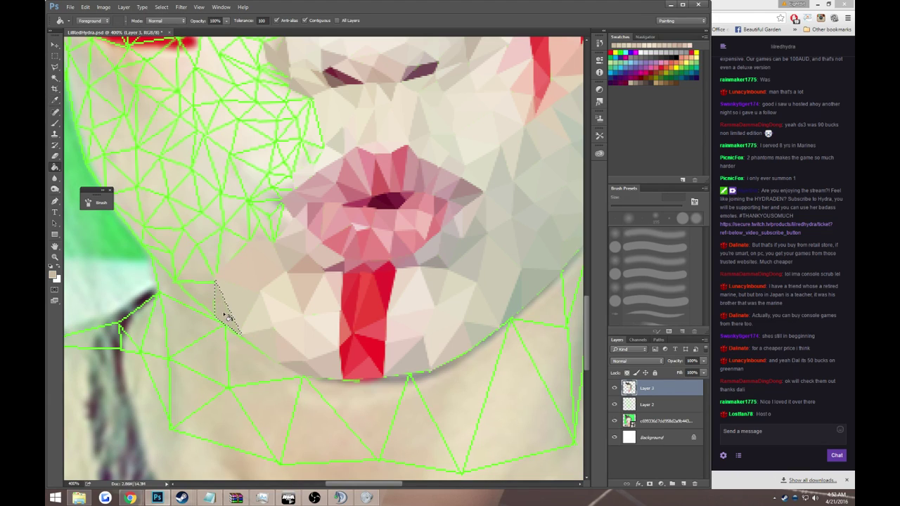
{"action": "key", "text": "ctrl+d"}
{"action": "key", "text": "l"}
{"action": "left_click", "coordinate": [215, 281]}
{"action": "left_click", "coordinate": [215, 318]}
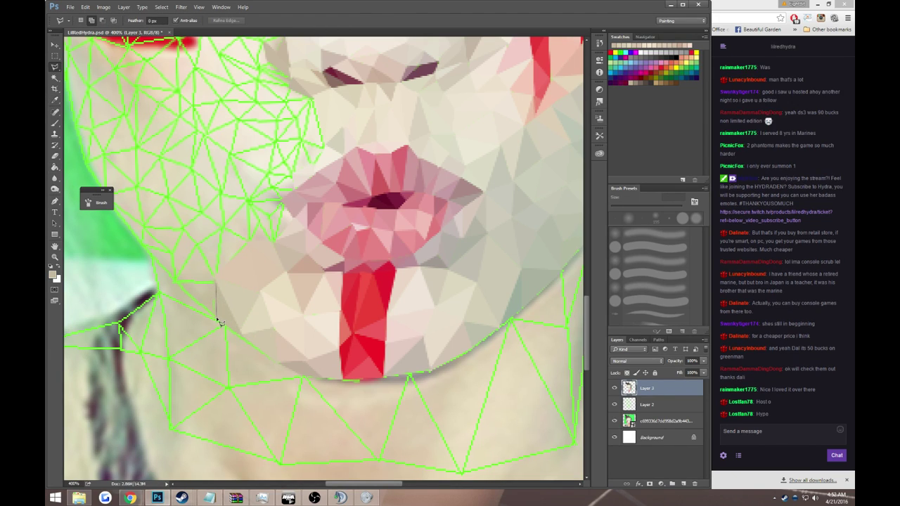
{"action": "double_click", "coordinate": [176, 280]}
- Fill the current triangle and the next cheek triangle with sampled skin tone
{"action": "key", "text": "i"}
{"action": "key", "text": "g"}
{"action": "left_click", "coordinate": [207, 299]}
{"action": "key", "text": "ctrl+d"}
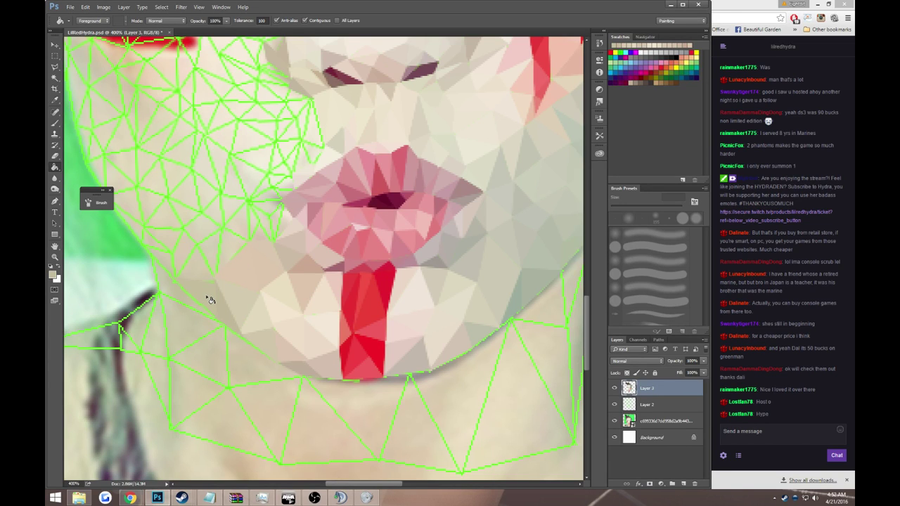
{"action": "key", "text": "l"}
{"action": "left_click", "coordinate": [198, 247]}
{"action": "left_click", "coordinate": [217, 281]}
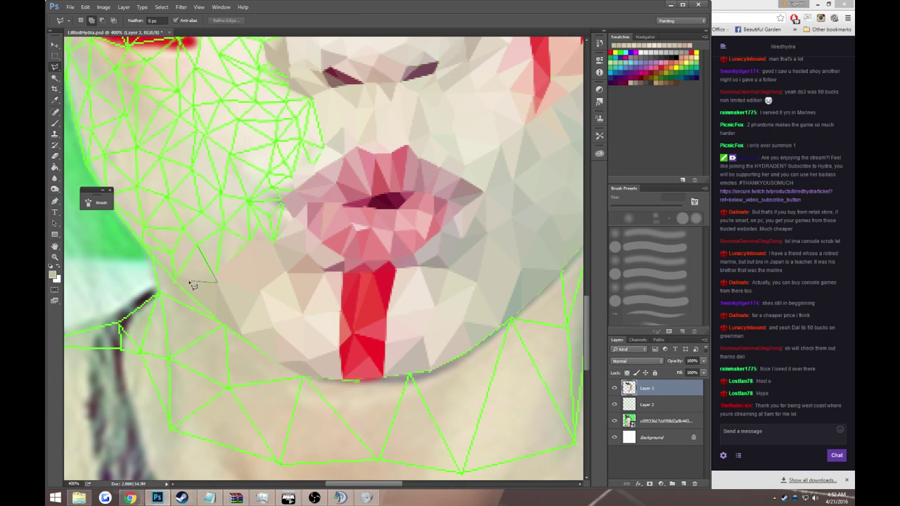
{"action": "double_click", "coordinate": [176, 278]}
{"action": "key", "text": "i"}
{"action": "key", "text": "g"}
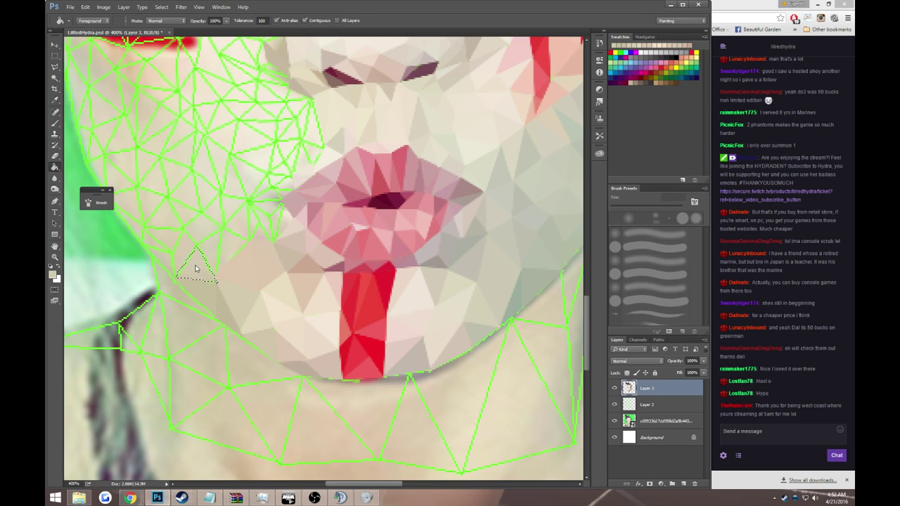
{"action": "left_click", "coordinate": [199, 270]}
{"action": "key", "text": "ctrl+d"}
- Outline and fill two more cheek triangles with skin colour sampled beneath them
{"action": "key", "text": "l"}
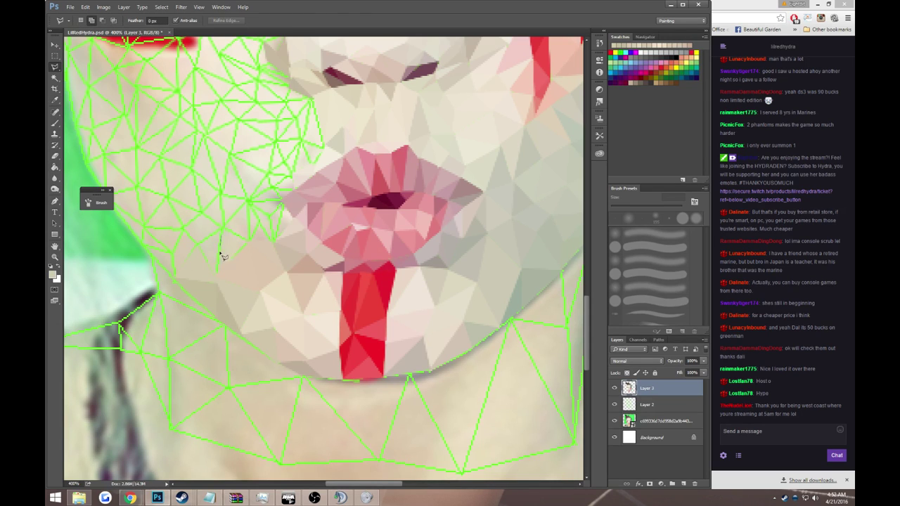
{"action": "left_click", "coordinate": [217, 280]}
{"action": "left_click", "coordinate": [197, 248]}
{"action": "left_click", "coordinate": [218, 236]}
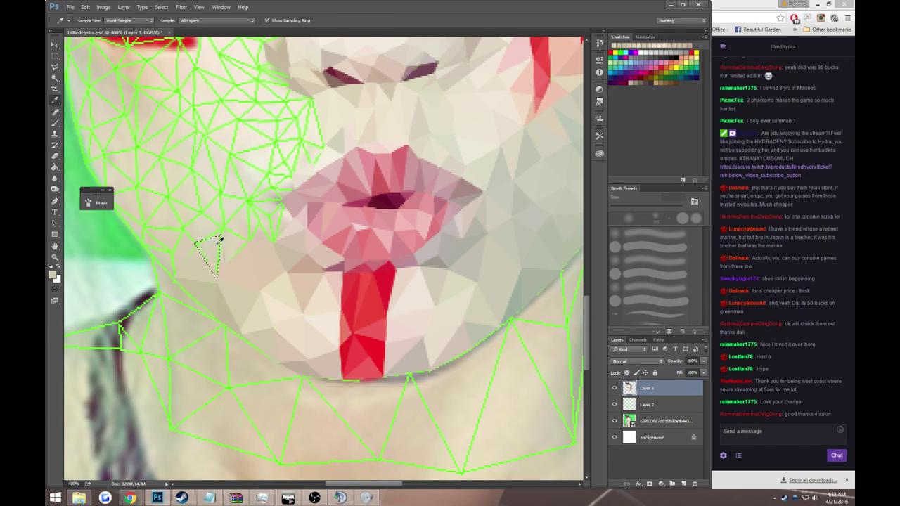
{"action": "key", "text": "g"}
{"action": "left_click", "coordinate": [210, 248]}
{"action": "key", "text": "ctrl+d"}
{"action": "key", "text": "l"}
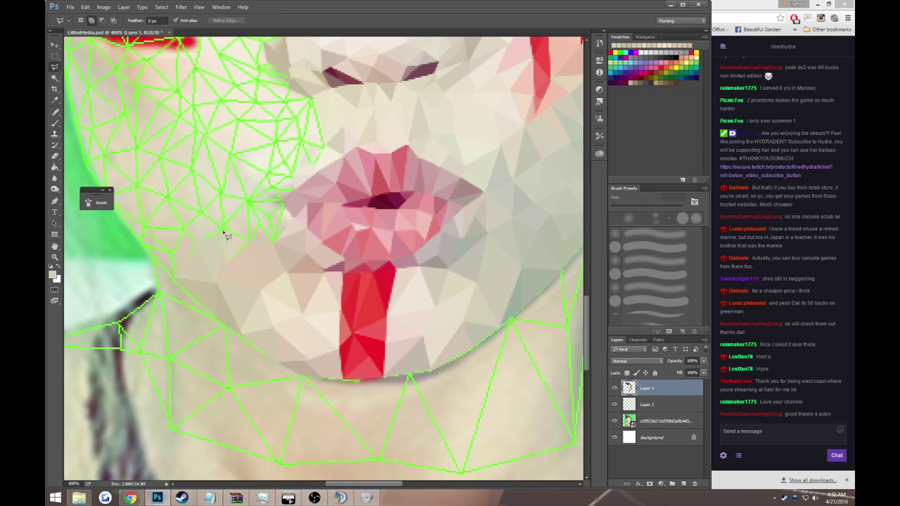
{"action": "left_click", "coordinate": [217, 277]}
{"action": "left_click", "coordinate": [252, 243]}
{"action": "left_click", "coordinate": [223, 232]}
{"action": "key", "text": "g"}
{"action": "left_click", "coordinate": [235, 248]}
{"action": "key", "text": "ctrl+d"}
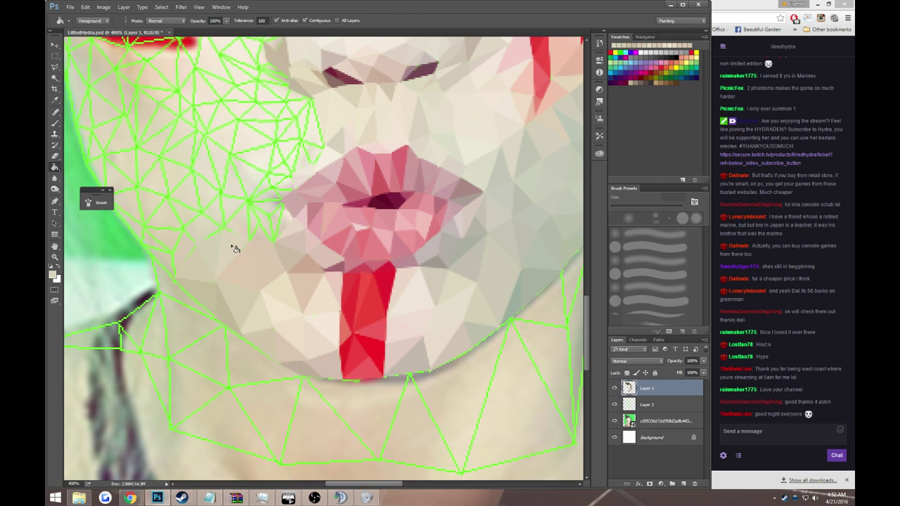
- Fill the triangle beside the lips with the current skin colour
{"action": "key", "text": "l"}
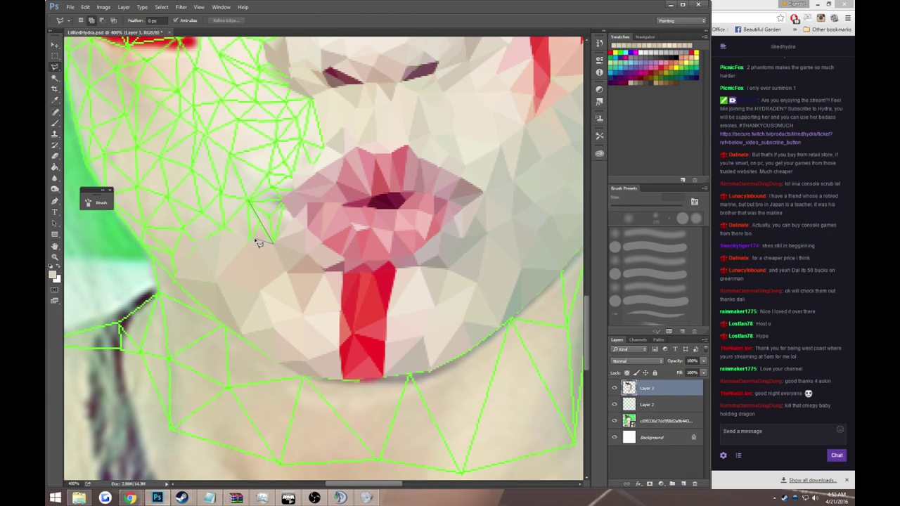
{"action": "left_click", "coordinate": [250, 239]}
{"action": "left_click", "coordinate": [270, 243]}
{"action": "key", "text": "b"}
{"action": "key", "text": "p"}
{"action": "key", "text": "u"}
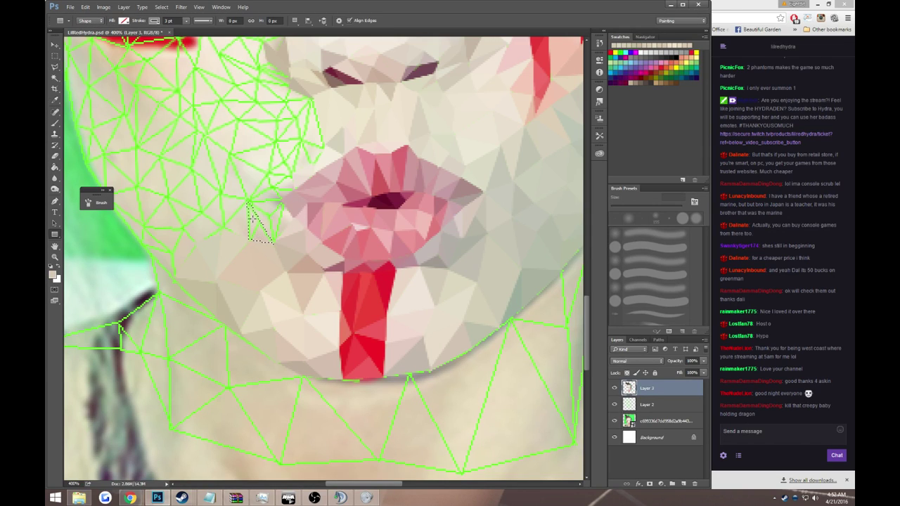
{"action": "key", "text": "g"}
{"action": "left_click", "coordinate": [257, 222]}
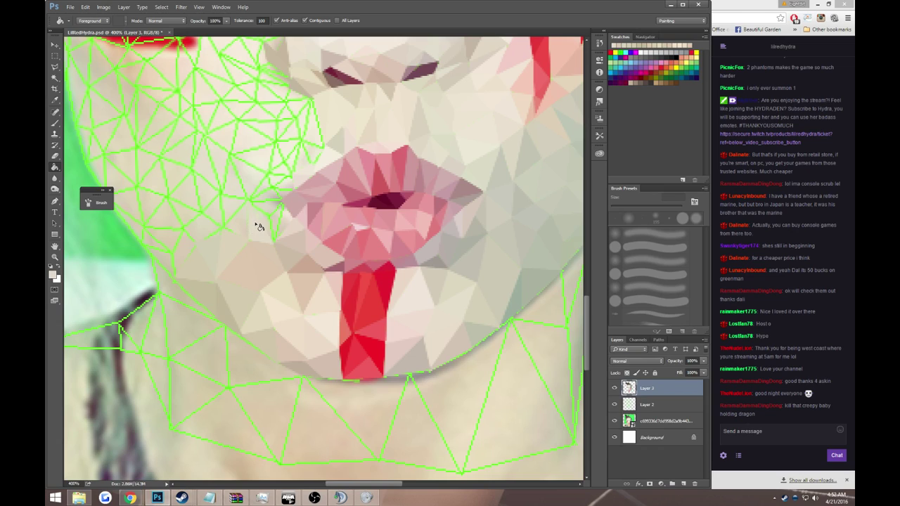
- Fill two adjoining triangles near the lips with the light skin tone
{"action": "key", "text": "l"}
{"action": "left_click", "coordinate": [249, 201]}
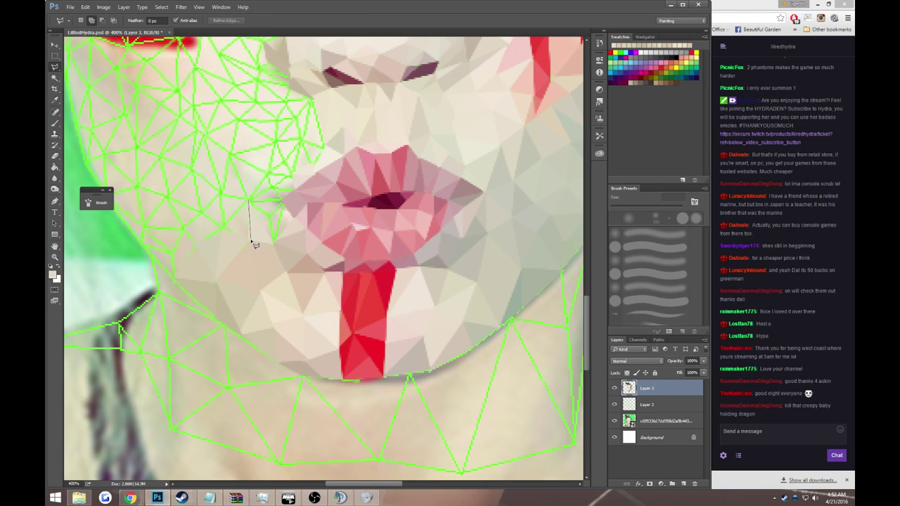
{"action": "left_click", "coordinate": [224, 225]}
{"action": "left_click", "coordinate": [250, 238]}
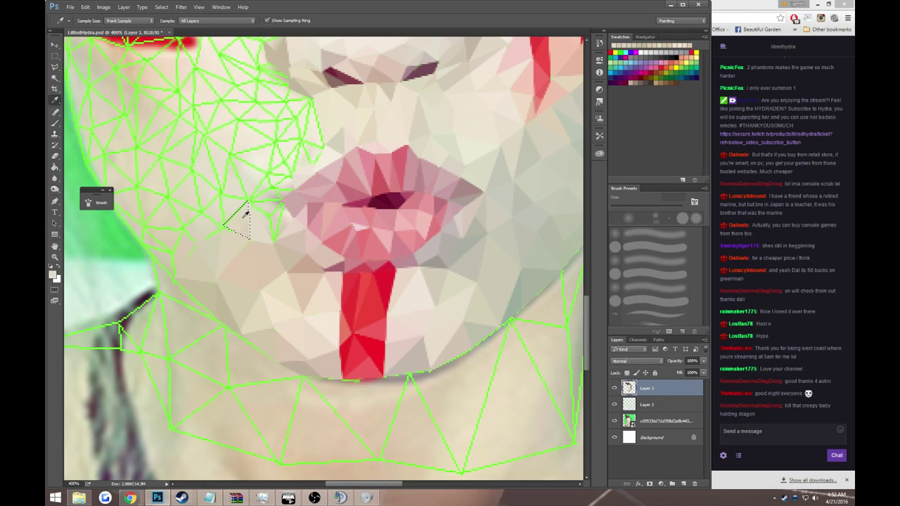
{"action": "left_click", "coordinate": [248, 202]}
{"action": "key", "text": "g"}
{"action": "left_click", "coordinate": [244, 222]}
{"action": "key", "text": "l"}
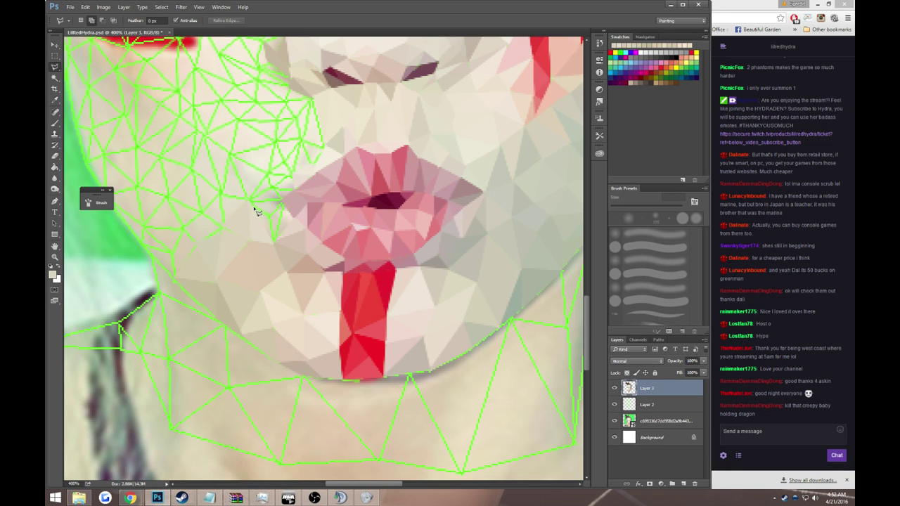
{"action": "left_click", "coordinate": [249, 201]}
{"action": "left_click", "coordinate": [274, 244]}
{"action": "double_click", "coordinate": [273, 214]}
{"action": "key", "text": "g"}
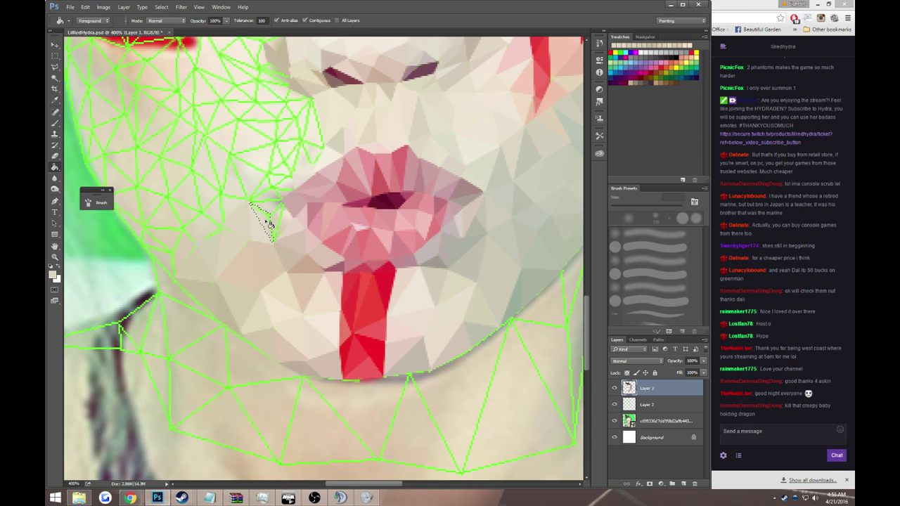
{"action": "left_click", "coordinate": [269, 223]}
{"action": "key", "text": "ctrl+d"}
- Fill a triangle near the lip corner with a freshly sampled skin colour
{"action": "key", "text": "l"}
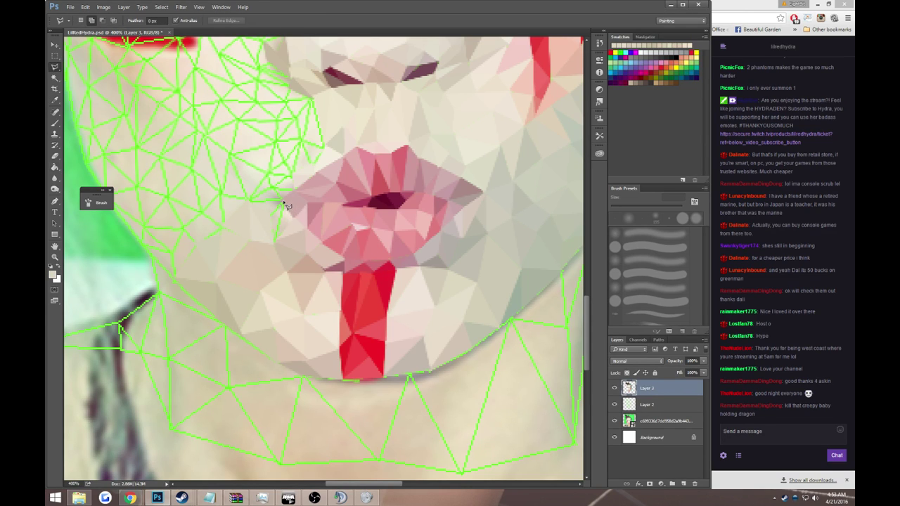
{"action": "left_click", "coordinate": [285, 204]}
{"action": "left_click", "coordinate": [275, 240]}
{"action": "double_click", "coordinate": [270, 214]}
{"action": "key", "text": "i"}
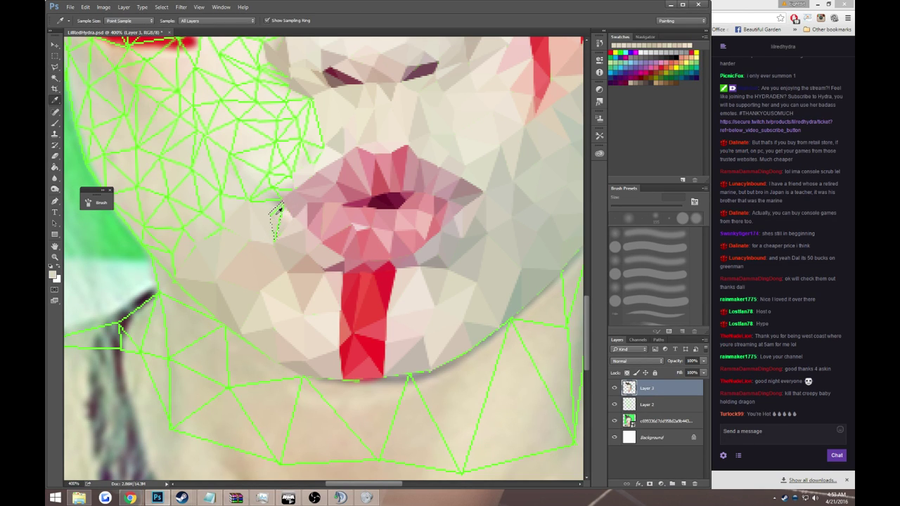
{"action": "left_click", "coordinate": [278, 209]}
{"action": "key", "text": "g"}
{"action": "left_click", "coordinate": [276, 218]}
{"action": "key", "text": "ctrl+d"}
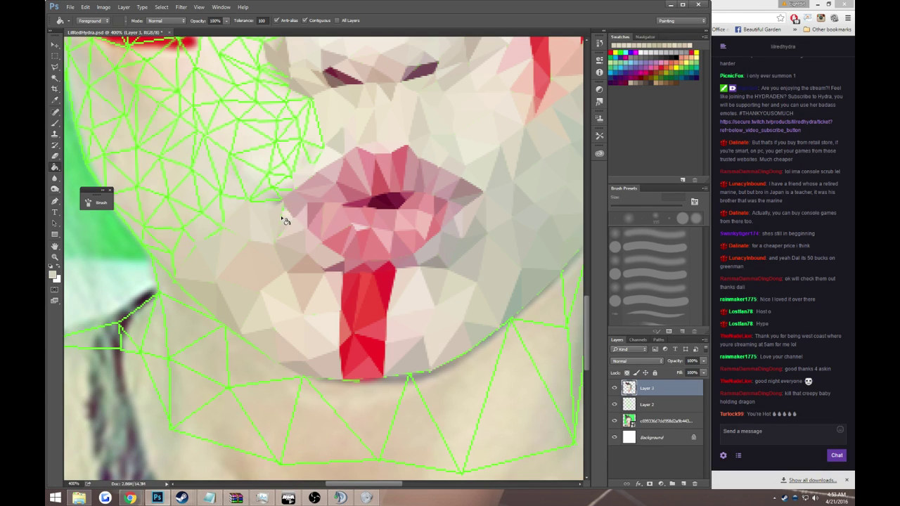
- Fill the triangle by the lip corner with a skin colour sampled from the cheek
{"action": "key", "text": "l"}
{"action": "left_click", "coordinate": [280, 204]}
{"action": "left_click", "coordinate": [276, 240]}
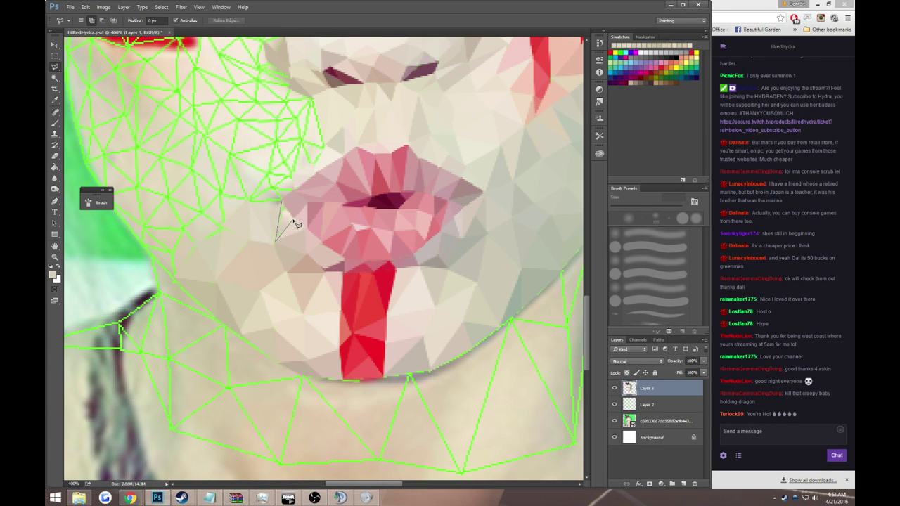
{"action": "double_click", "coordinate": [296, 223]}
{"action": "key", "text": "i"}
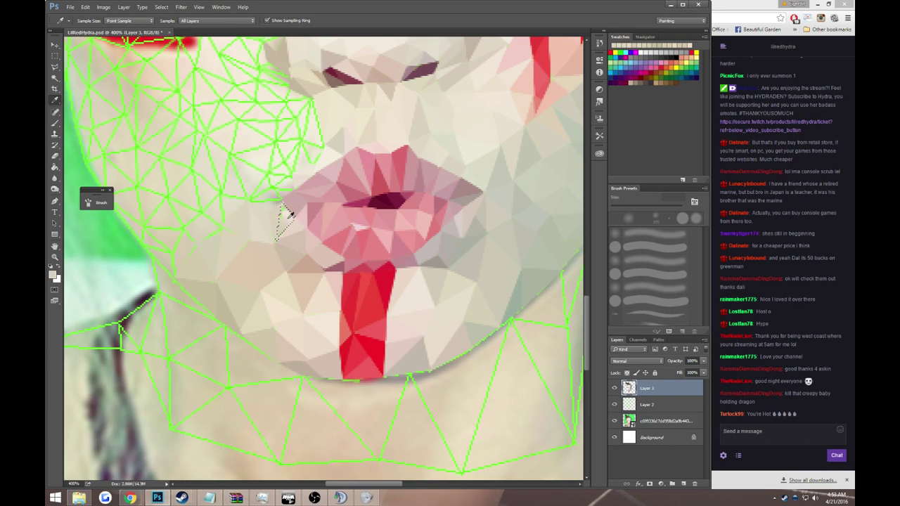
{"action": "left_click", "coordinate": [287, 213]}
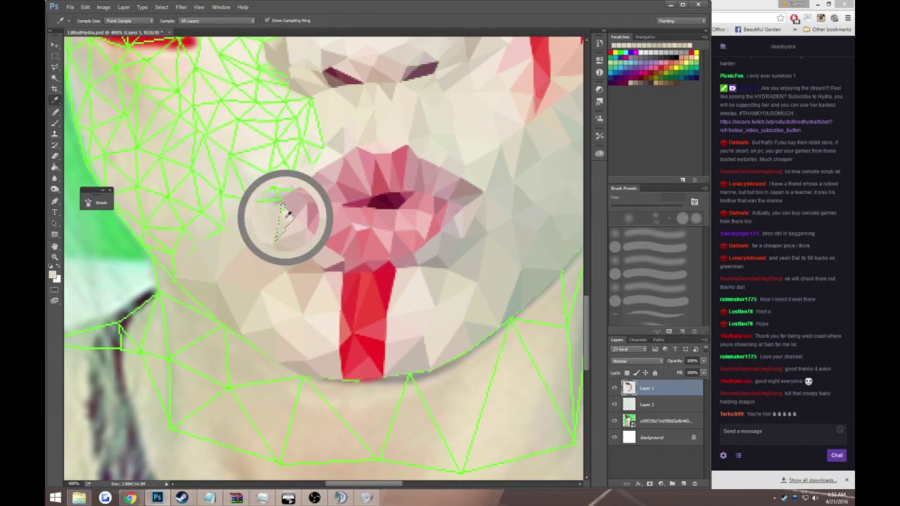
{"action": "key", "text": "g"}
{"action": "left_click", "coordinate": [285, 215]}
- Fill the small triangles above the lip corner with a lighter skin colour
{"action": "key", "text": "l"}
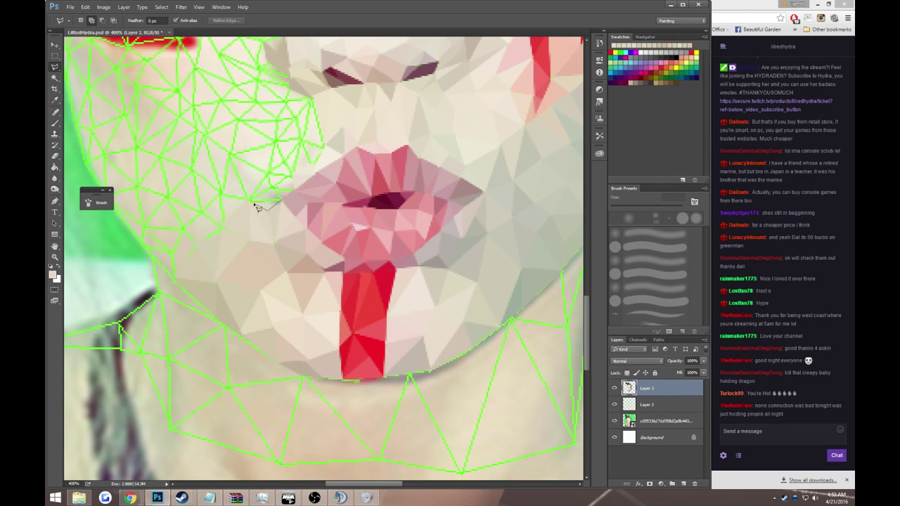
{"action": "left_click", "coordinate": [250, 202]}
{"action": "double_click", "coordinate": [268, 209]}
{"action": "key", "text": "g"}
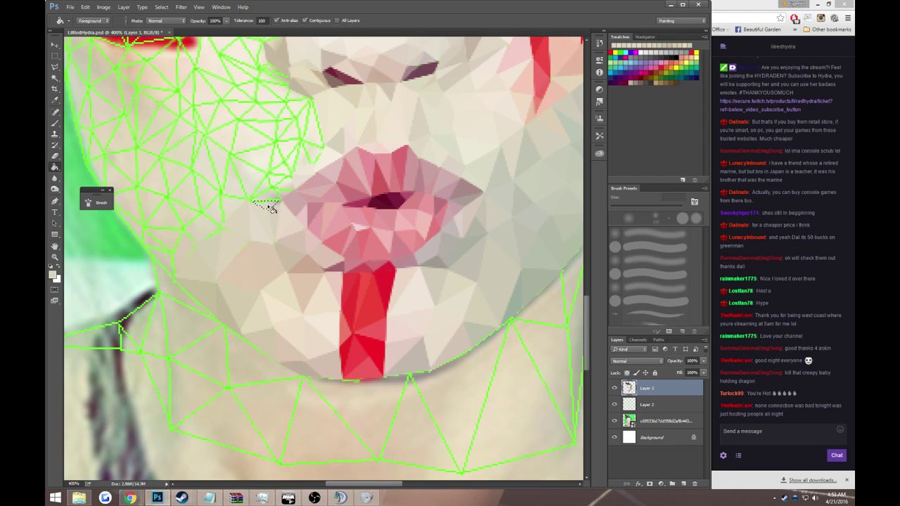
{"action": "key", "text": "l"}
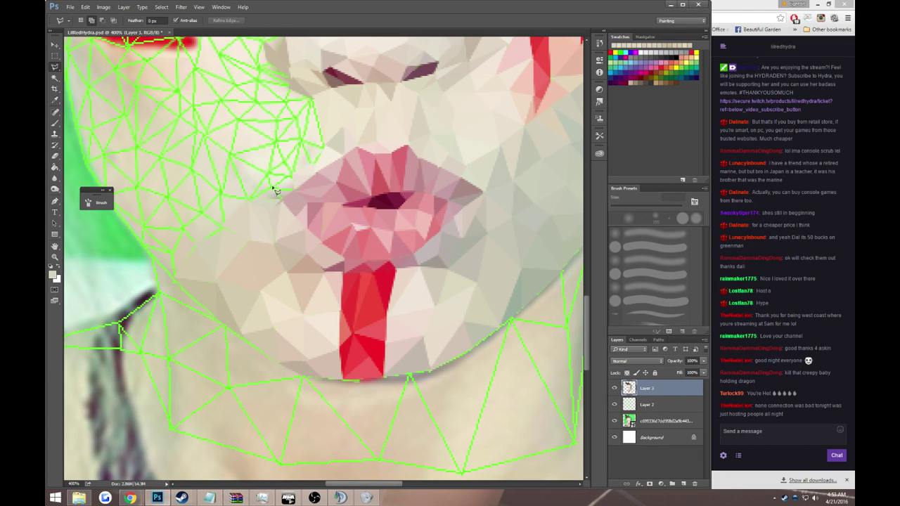
{"action": "left_click", "coordinate": [252, 200]}
{"action": "key", "text": "g"}
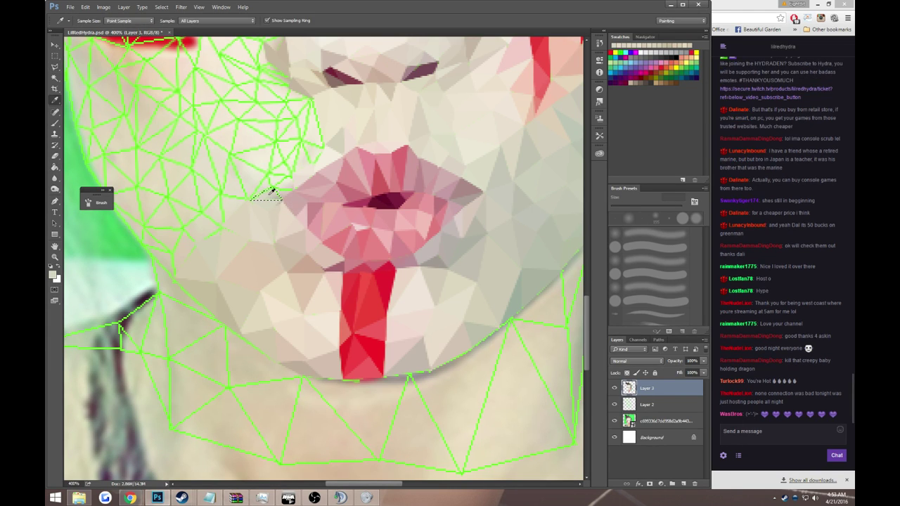
{"action": "left_click", "coordinate": [273, 199]}
{"action": "key", "text": "ctrl+d"}
{"action": "key", "text": "l"}
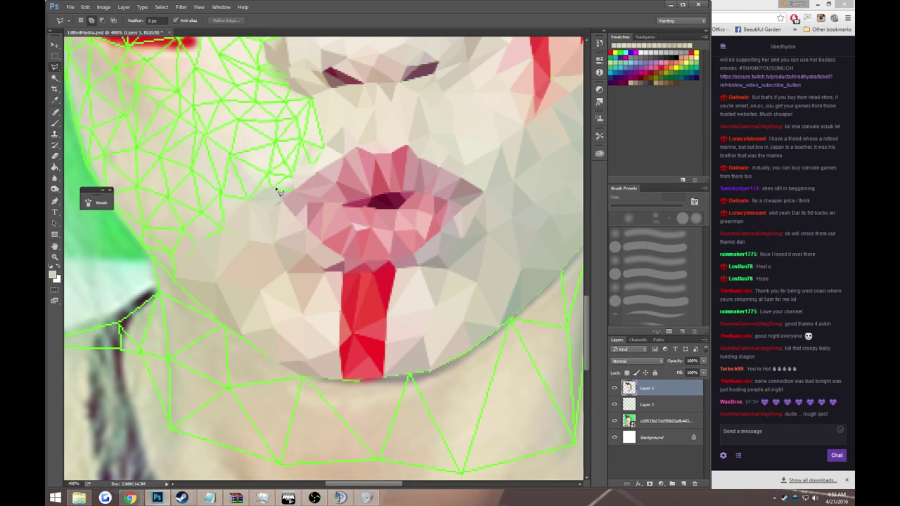
{"action": "double_click", "coordinate": [285, 198]}
- Fill the upper-lip triangle, then outline a triangle beside the nose and sample its skin tone
{"action": "key", "text": "g"}
{"action": "left_click", "coordinate": [284, 196]}
{"action": "key", "text": "ctrl+d"}
{"action": "key", "text": "l"}
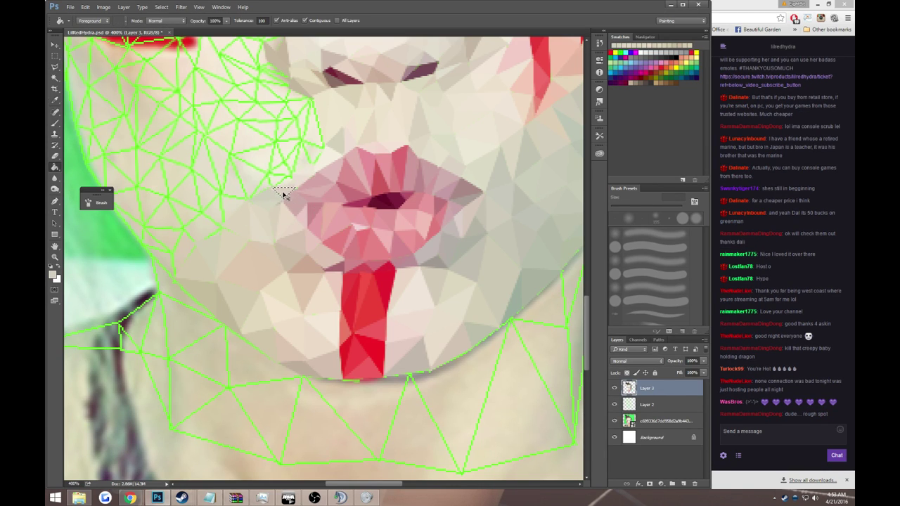
{"action": "scroll", "coordinate": [288, 195], "scroll_direction": "up", "scroll_amount": 3}
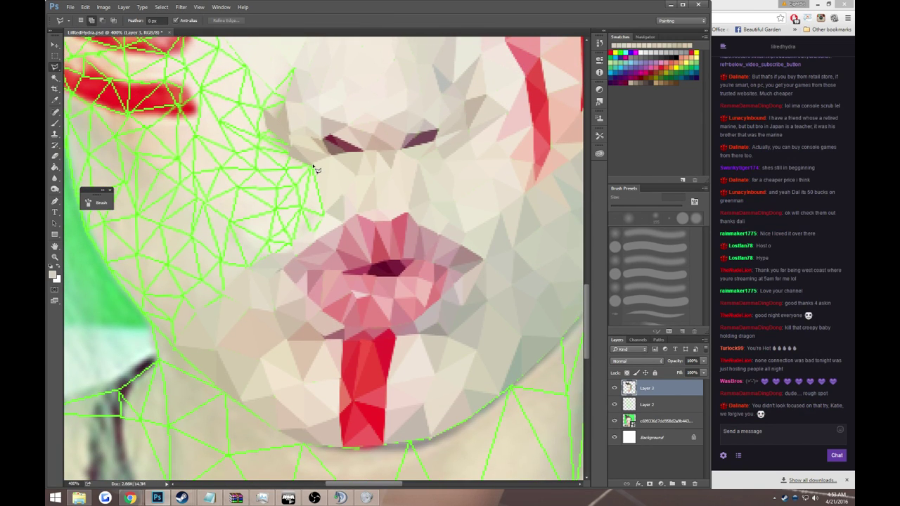
{"action": "left_click", "coordinate": [313, 167]}
{"action": "left_click", "coordinate": [303, 207]}
{"action": "double_click", "coordinate": [324, 212]}
{"action": "key", "text": "i"}
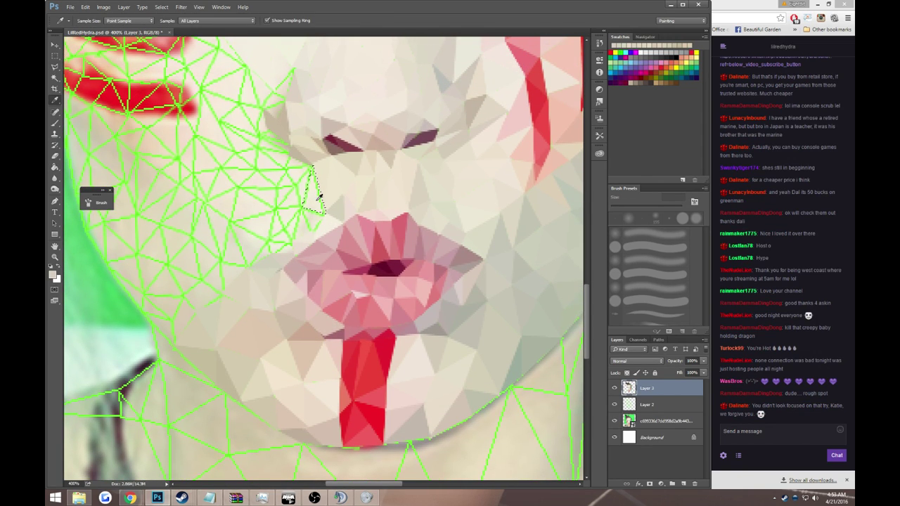
{"action": "left_click", "coordinate": [318, 197]}
{"action": "key", "text": "g"}
- Fill the small triangles beside the left side of the upper lip
{"action": "key", "text": "l"}
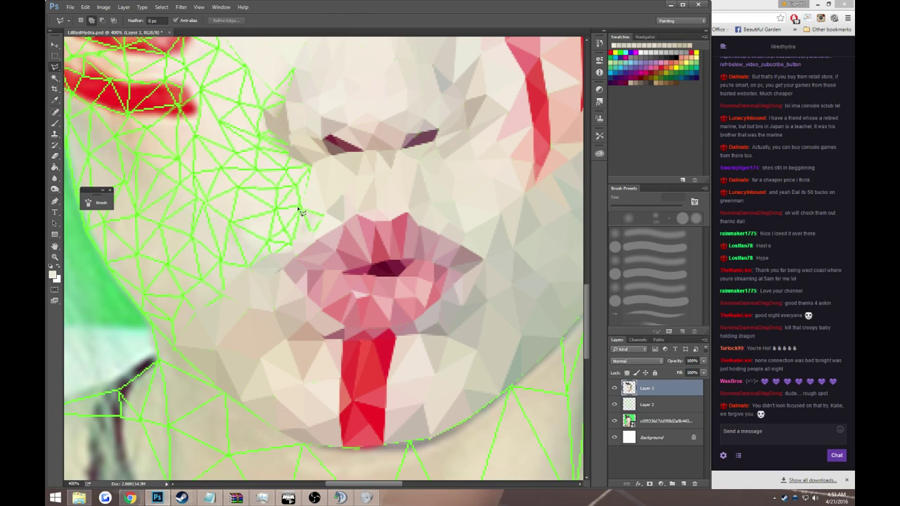
{"action": "left_click", "coordinate": [313, 231]}
{"action": "double_click", "coordinate": [323, 216]}
{"action": "key", "text": "g"}
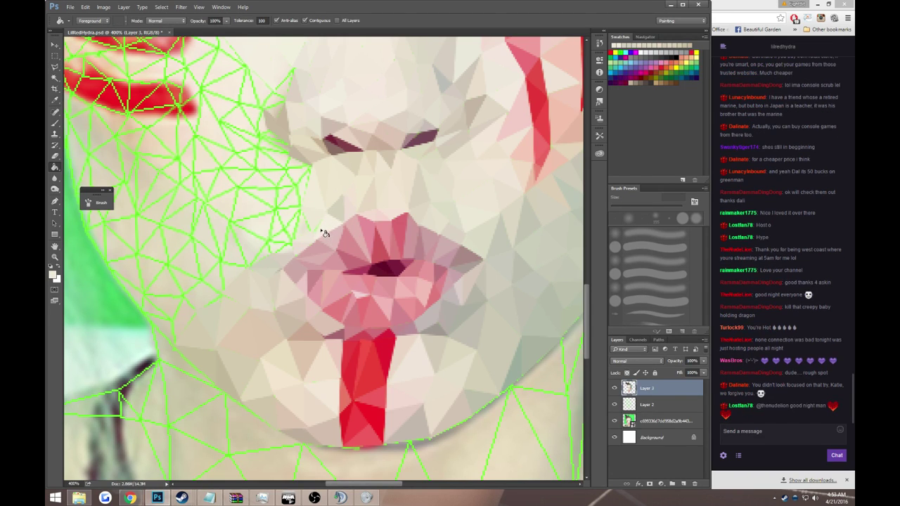
{"action": "key", "text": "l"}
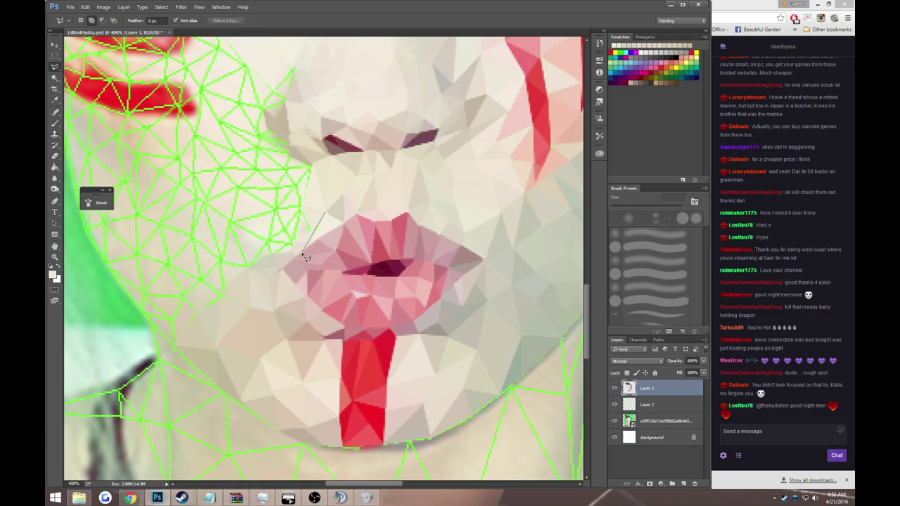
{"action": "left_click", "coordinate": [329, 216]}
{"action": "key", "text": "g"}
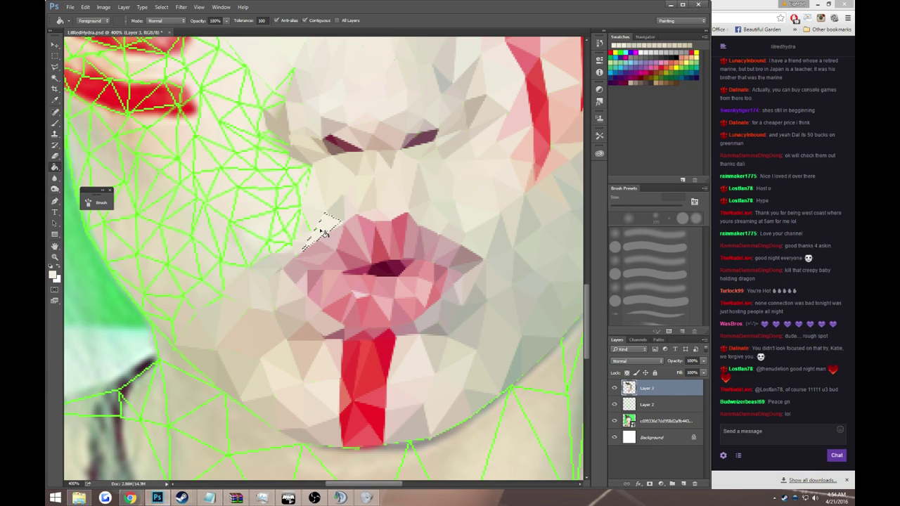
- Fill a thin sliver triangle, then briefly switch to the browser and back
{"action": "scroll", "coordinate": [327, 236], "scroll_direction": "up", "scroll_amount": 1}
{"action": "scroll", "coordinate": [320, 241], "scroll_direction": "up", "scroll_amount": 2}
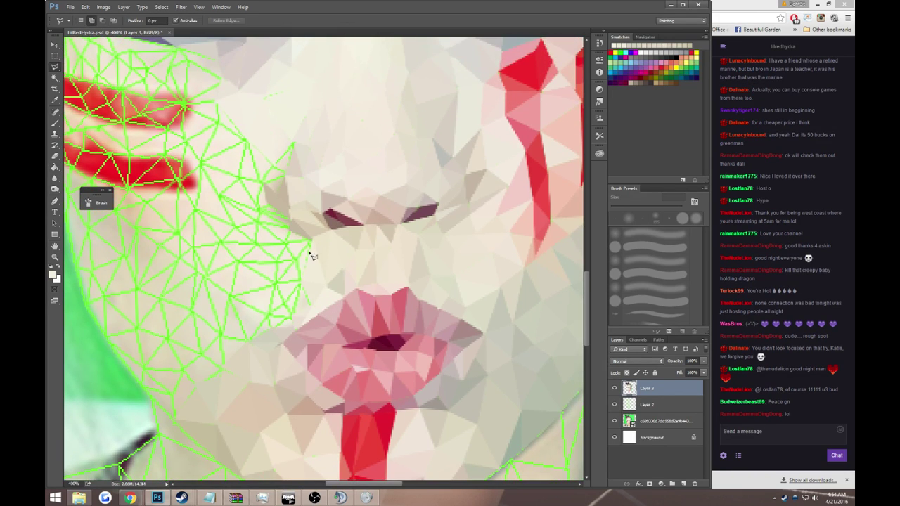
{"action": "key", "text": "l"}
{"action": "left_click", "coordinate": [301, 282]}
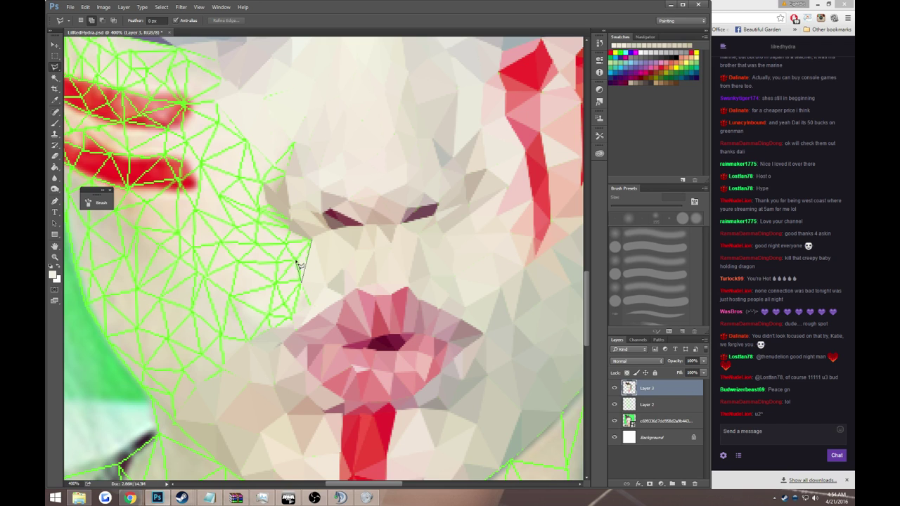
{"action": "double_click", "coordinate": [297, 263]}
{"action": "key", "text": "g"}
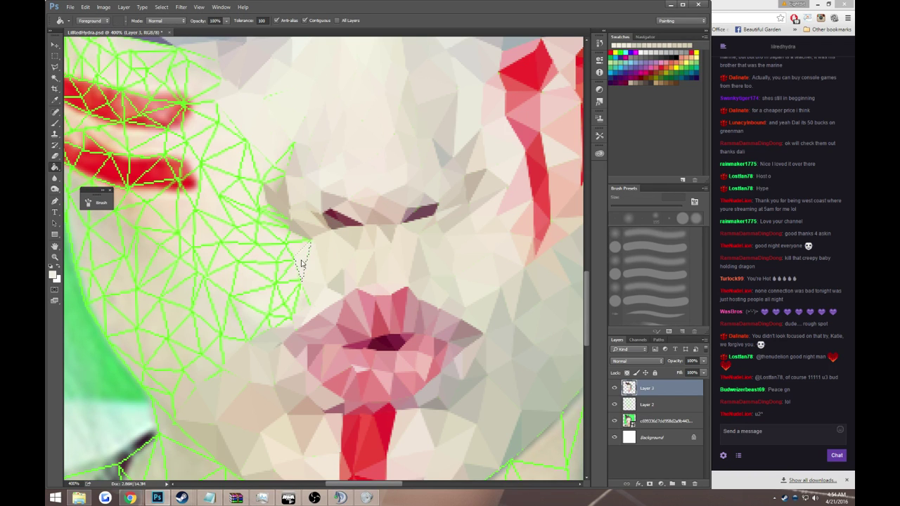
{"action": "key", "text": "alt+Tab"}
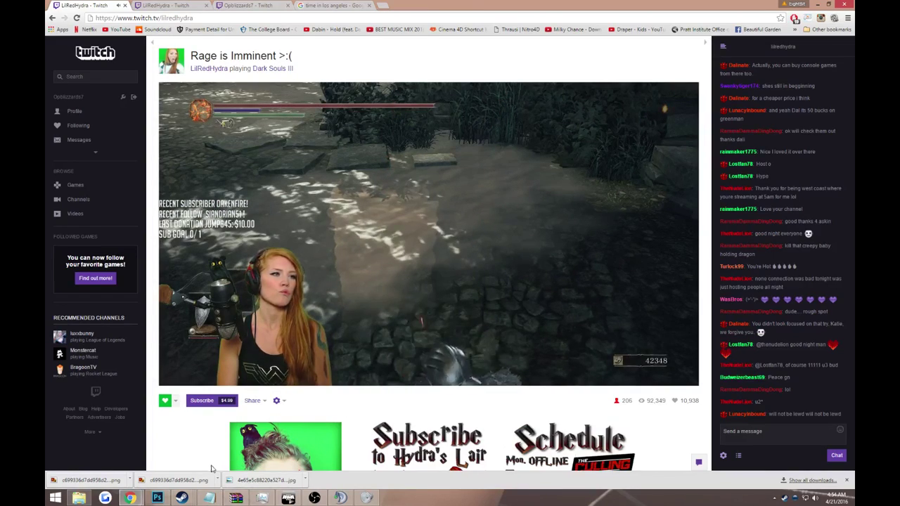
{"action": "key", "text": "alt+Tab"}
- Zoom to 411% and pan across the face to the red cheek stripes, eye and lips
{"action": "key", "text": "z"}
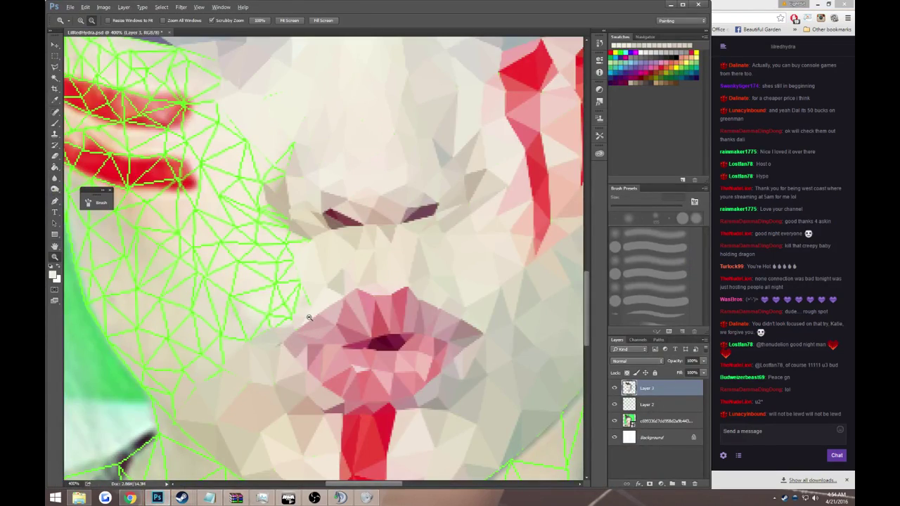
{"action": "mouse_move", "coordinate": [309, 318]}
{"action": "left_mouse_down"}
{"action": "mouse_move", "coordinate": [347, 365]}
{"action": "mouse_move", "coordinate": [360, 291]}
{"action": "left_mouse_up"}
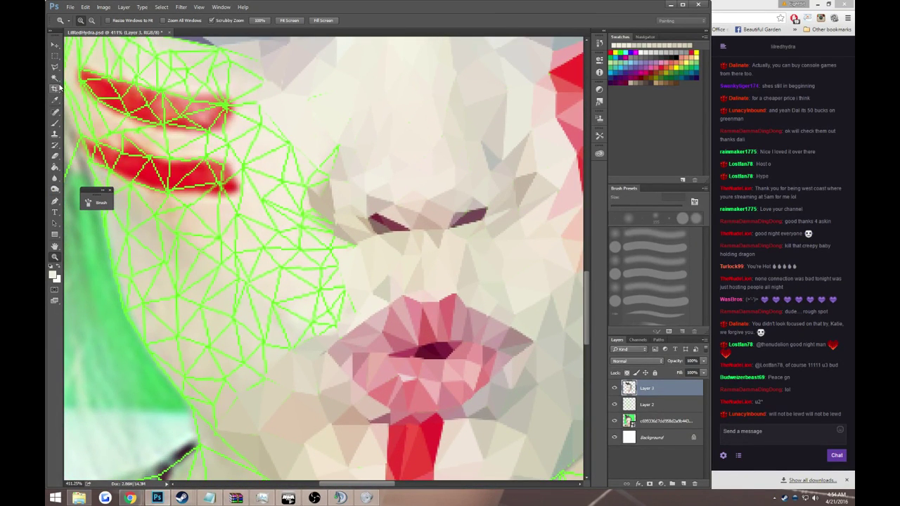
{"action": "left_click", "coordinate": [55, 67]}
{"action": "left_click_drag", "start_coordinate": [303, 204], "coordinate": [365, 235]}
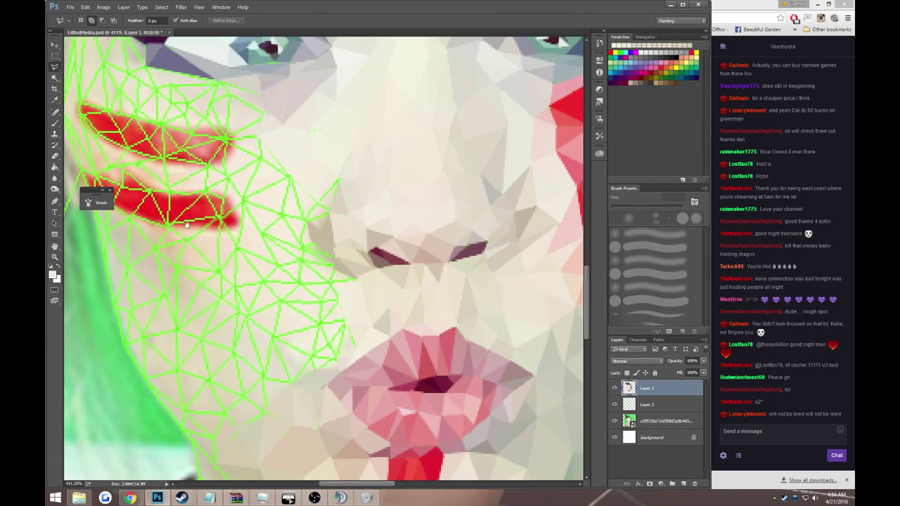
{"action": "left_click_drag", "start_coordinate": [439, 246], "coordinate": [282, 236]}
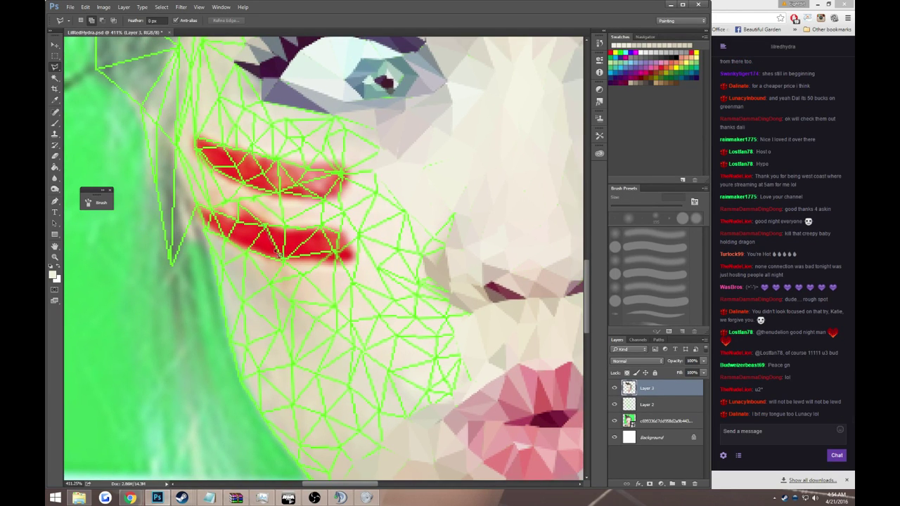
- Fill the first selected triangle on the lower cheek stripe with red
{"action": "left_click", "coordinate": [268, 225]}
{"action": "key", "text": "g"}
{"action": "left_click", "coordinate": [283, 240], "text": "alt"}
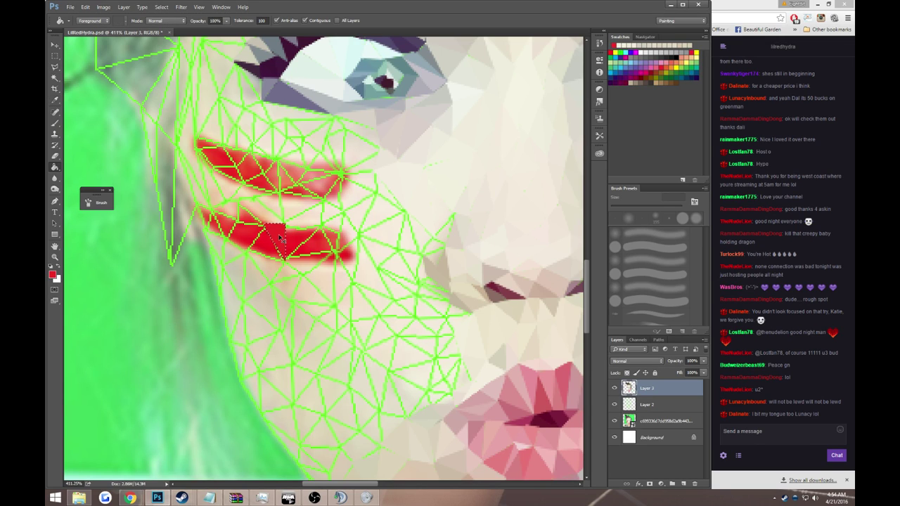
{"action": "key", "text": "l"}
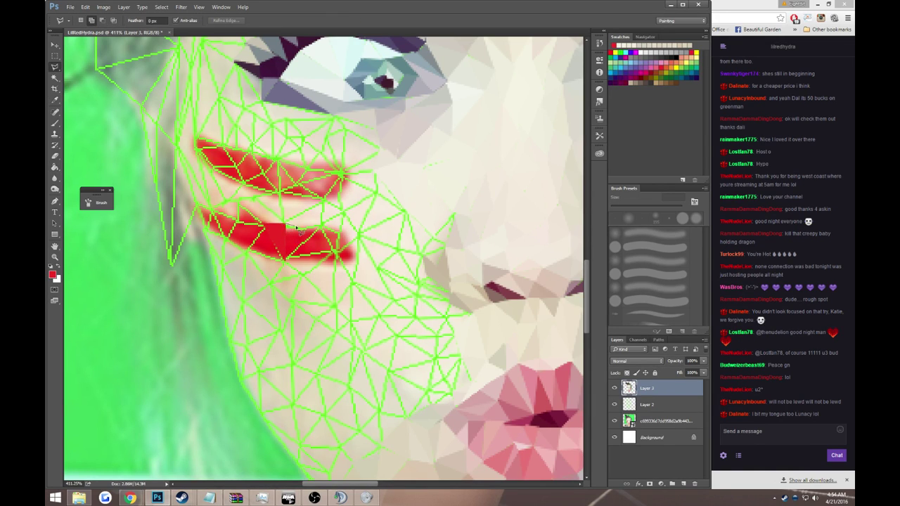
- Fill the next lower-stripe triangle with a lighter red sampled from the stripe
{"action": "left_click", "coordinate": [324, 229]}
{"action": "left_click", "coordinate": [285, 259]}
{"action": "left_click", "coordinate": [285, 226]}
{"action": "key", "text": "i"}
{"action": "left_click", "coordinate": [294, 232]}
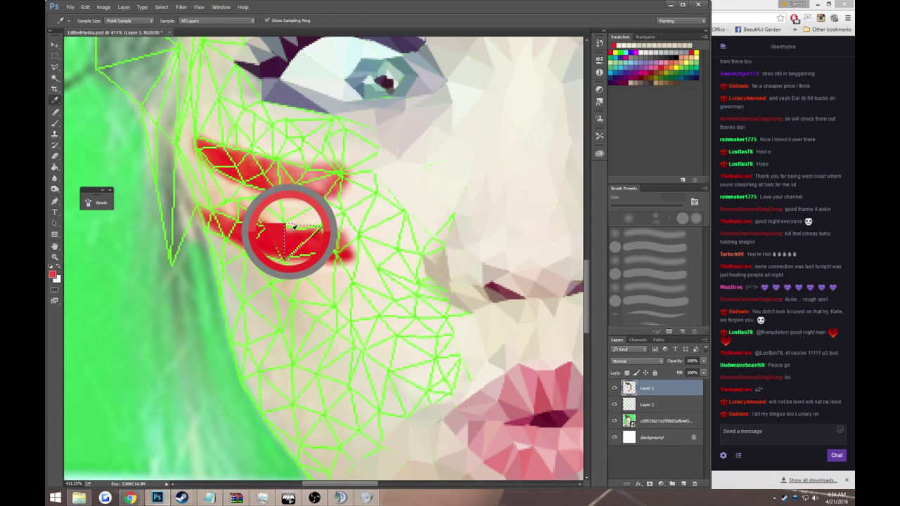
{"action": "key", "text": "g"}
{"action": "left_click", "coordinate": [292, 240]}
- Outline the following stripe triangles and fill them with a sampled darker red
{"action": "key", "text": "l"}
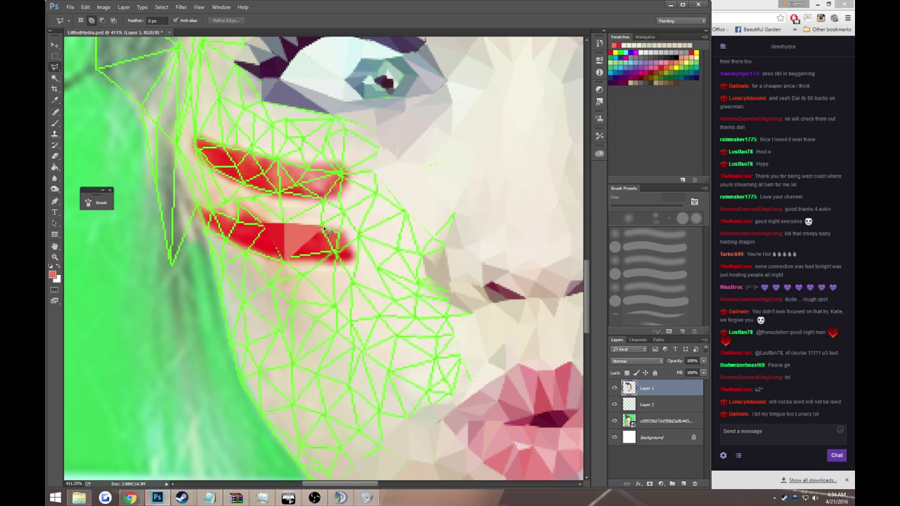
{"action": "left_click", "coordinate": [288, 257]}
{"action": "key", "text": "i"}
{"action": "left_click", "coordinate": [320, 234]}
{"action": "left_click", "coordinate": [321, 234]}
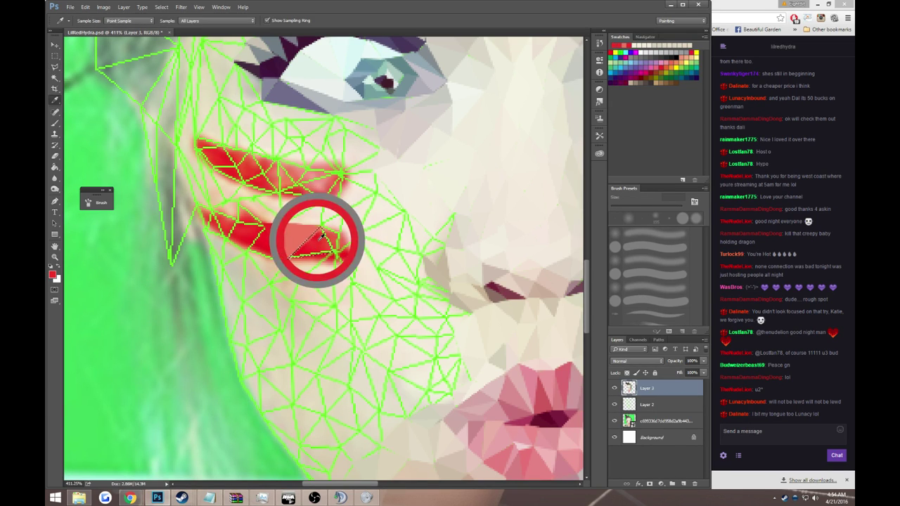
{"action": "key", "text": "g"}
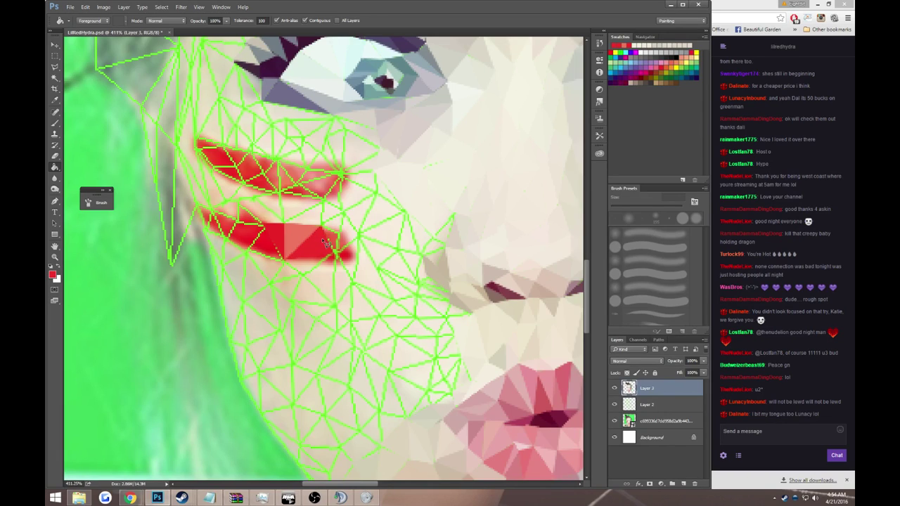
{"action": "key", "text": "l"}
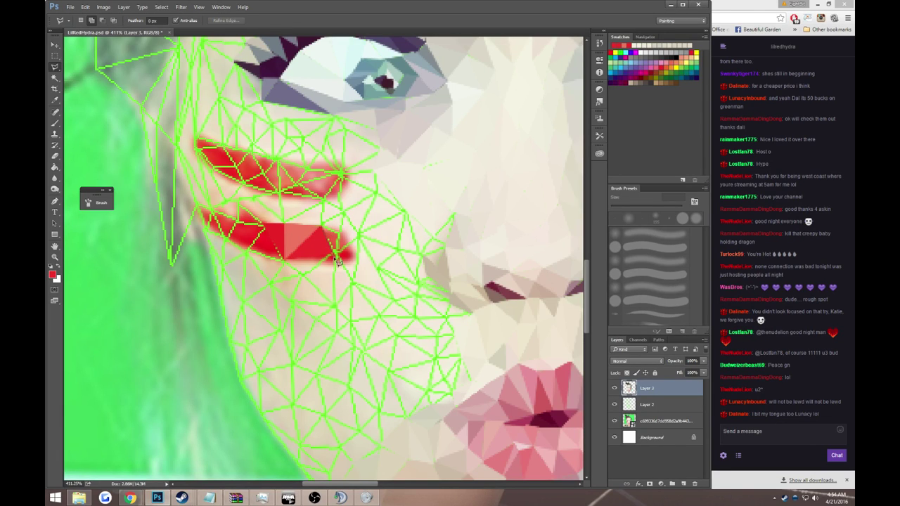
{"action": "left_click", "coordinate": [326, 228]}
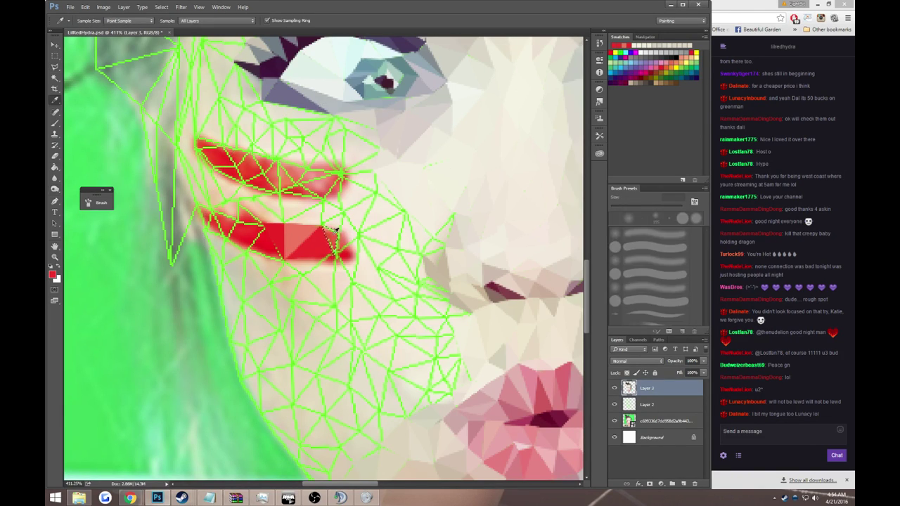
{"action": "key", "text": "g"}
{"action": "key", "text": "l"}
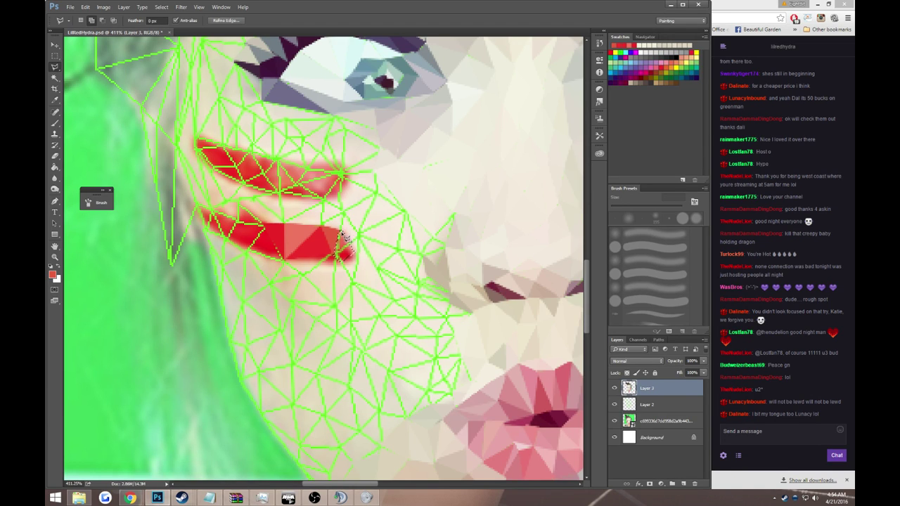
- Fill the small triangle at the stripe's tip with the stripe's sampled red
{"action": "key", "text": "i"}
{"action": "left_click", "coordinate": [343, 244]}
{"action": "key", "text": "g"}
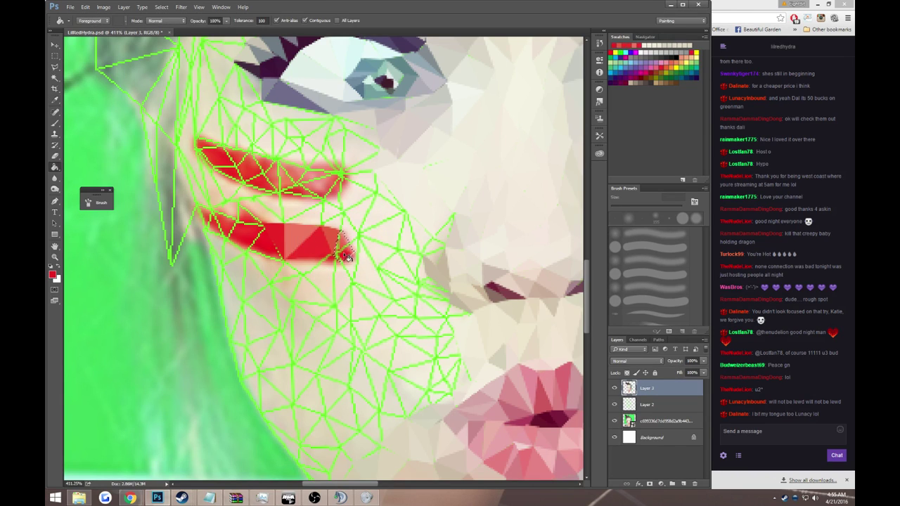
{"action": "left_click", "coordinate": [346, 254]}
{"action": "key", "text": "l"}
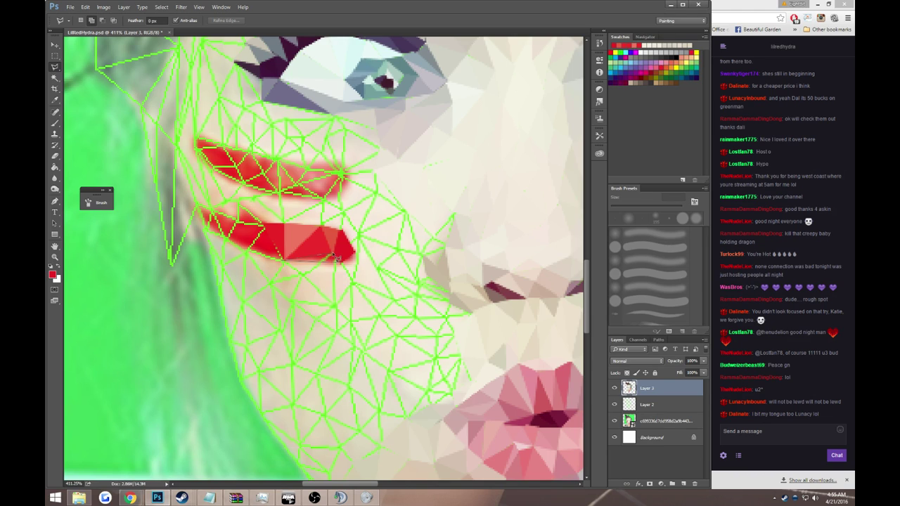
- Fill the sliver along the stripe's lower edge with red, then deselect
{"action": "double_click", "coordinate": [337, 261]}
{"action": "key", "text": "i"}
{"action": "key", "text": "g"}
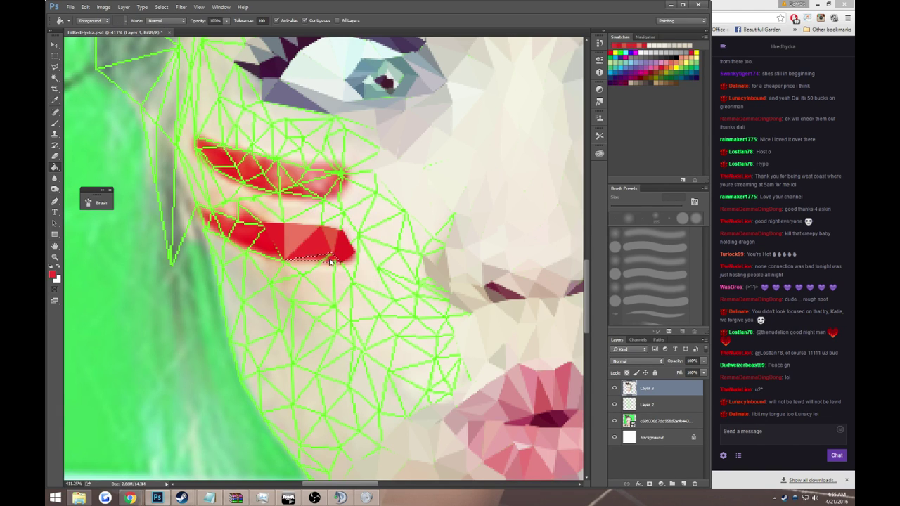
{"action": "left_click", "coordinate": [330, 261]}
{"action": "key", "text": "ctrl+d"}
{"action": "key", "text": "l"}
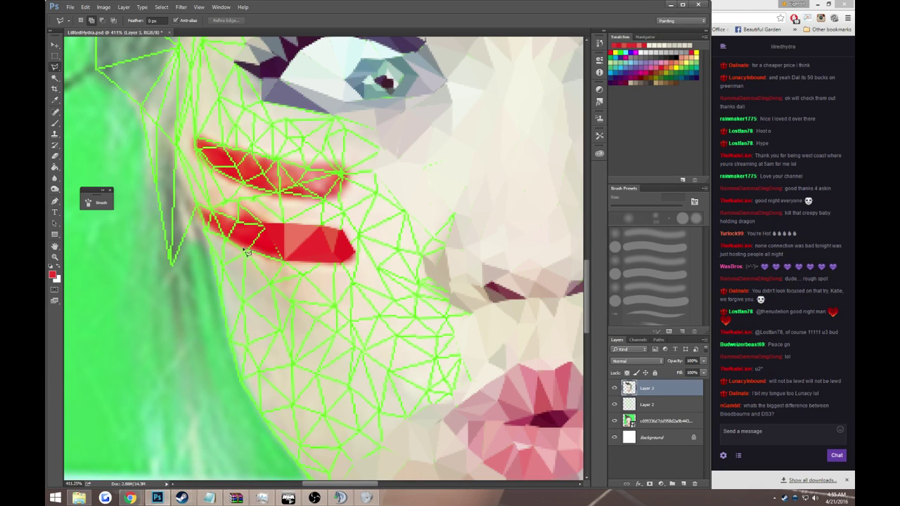
- Fill two small triangles on the lower stripe with solid red
{"action": "left_click", "coordinate": [264, 228]}
{"action": "key", "text": "g"}
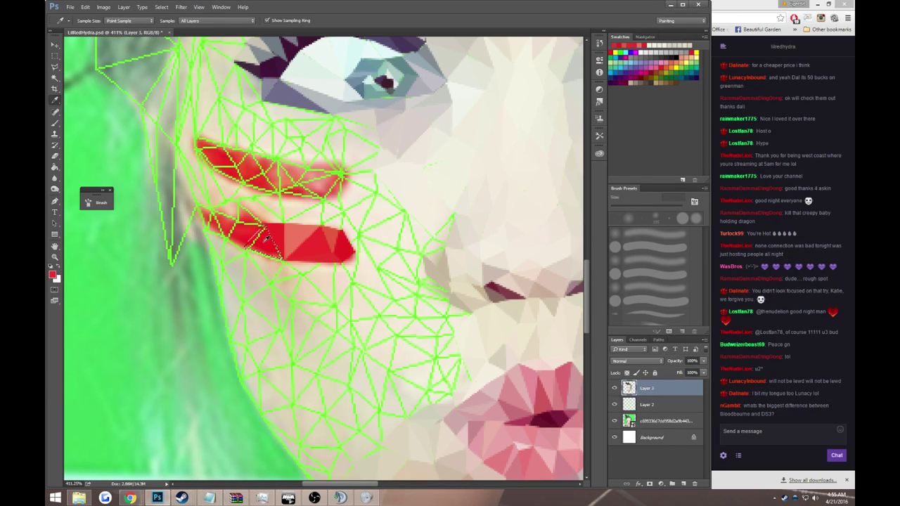
{"action": "left_click", "coordinate": [258, 241]}
{"action": "left_click", "coordinate": [260, 249]}
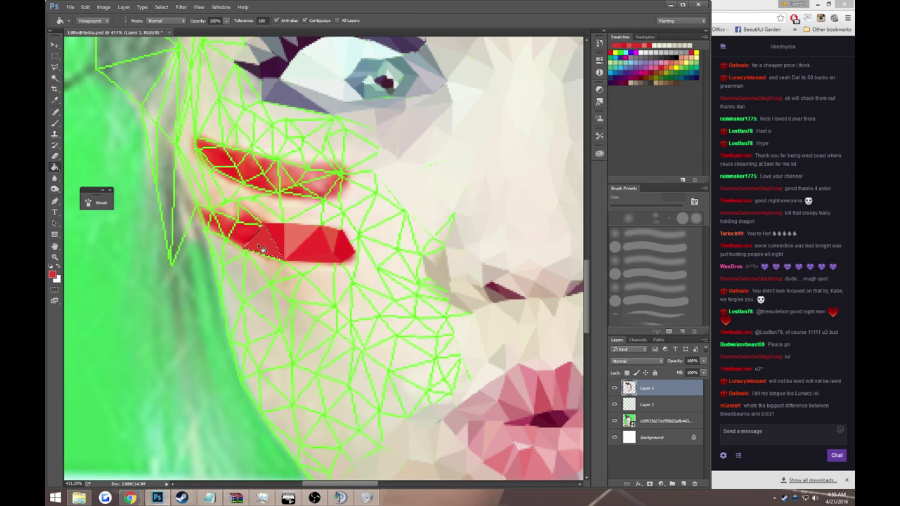
{"action": "key", "text": "l"}
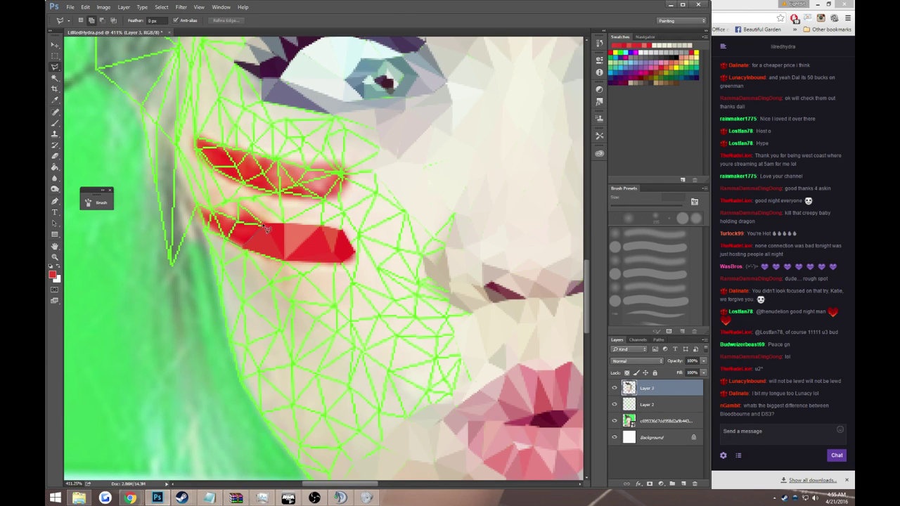
- Fill another small lower-stripe triangle with sampled stripe red, then deselect
{"action": "left_click", "coordinate": [261, 233]}
{"action": "key", "text": "g"}
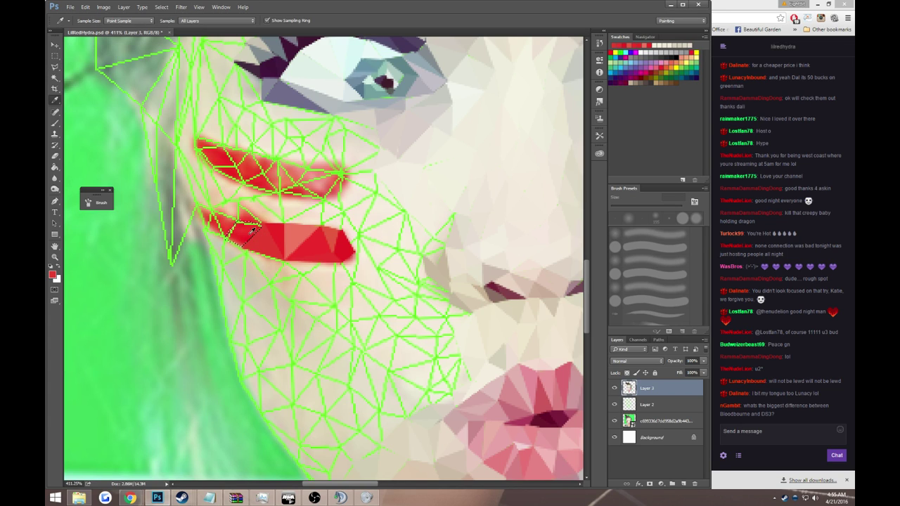
{"action": "left_click", "coordinate": [239, 235]}
{"action": "key", "text": "ctrl+d"}
{"action": "key", "text": "l"}
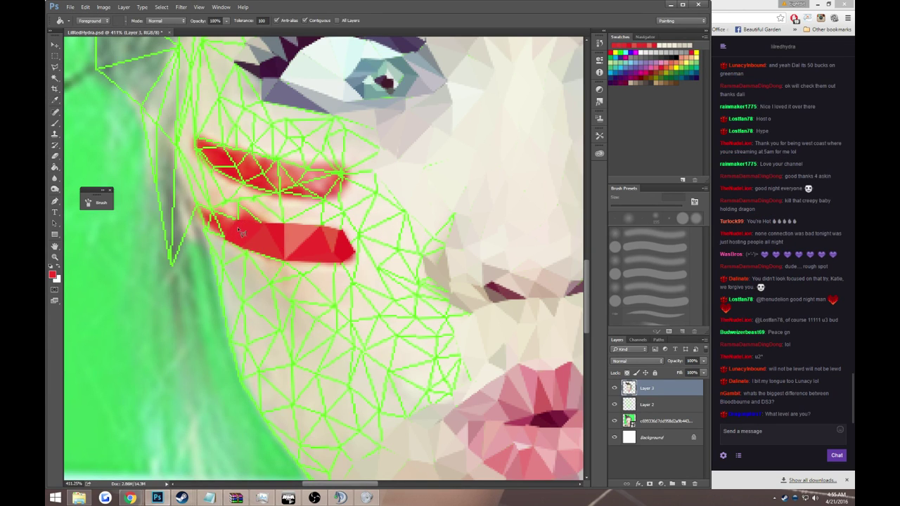
- Fill a triangle at the stripe's left end with red, then deselect
{"action": "left_click", "coordinate": [226, 234]}
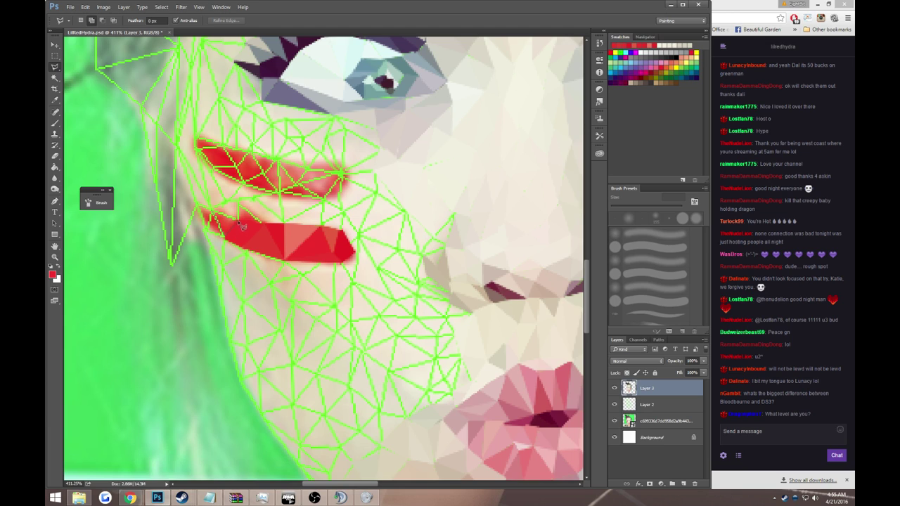
{"action": "left_click", "coordinate": [244, 221]}
{"action": "double_click", "coordinate": [209, 211]}
{"action": "key", "text": "g"}
{"action": "left_click", "coordinate": [224, 221]}
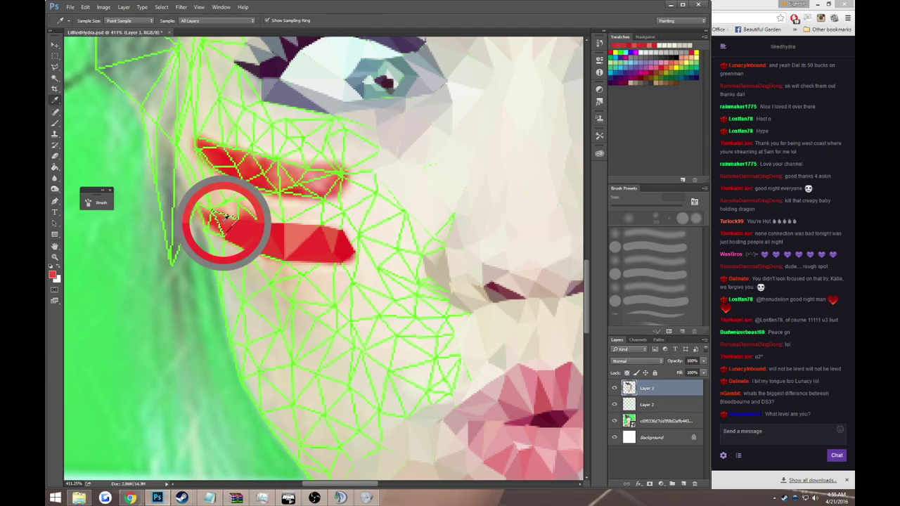
{"action": "key", "text": "ctrl+d"}
{"action": "key", "text": "l"}
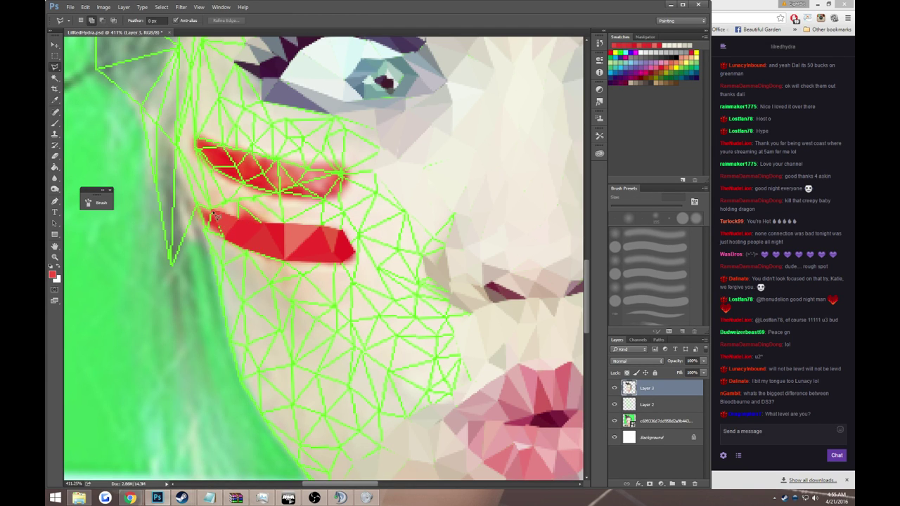
- Select the remaining small triangles at the lower stripe's left tip
{"action": "double_click", "coordinate": [215, 232]}
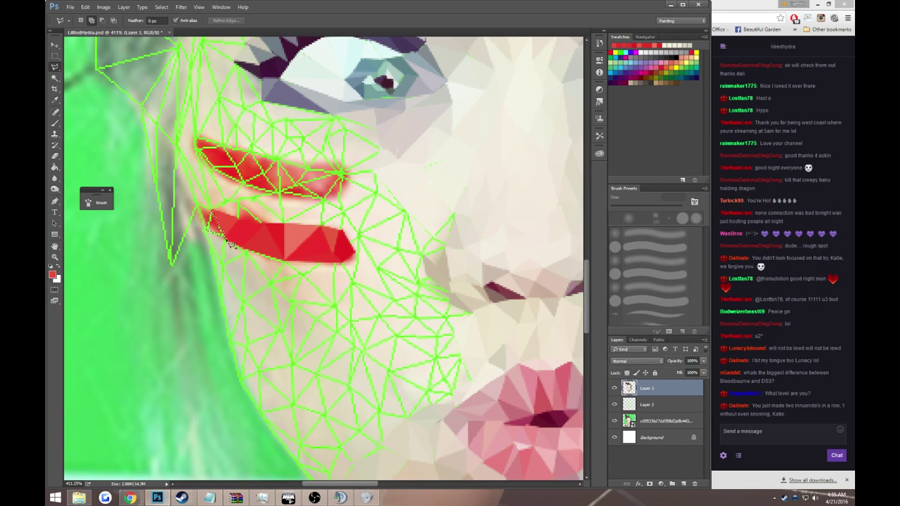
{"action": "key", "text": "g"}
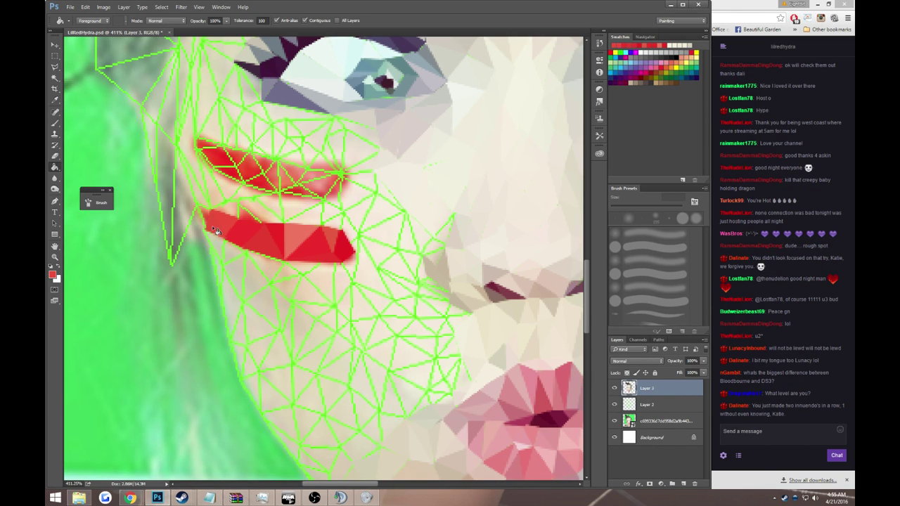
{"action": "key", "text": "l"}
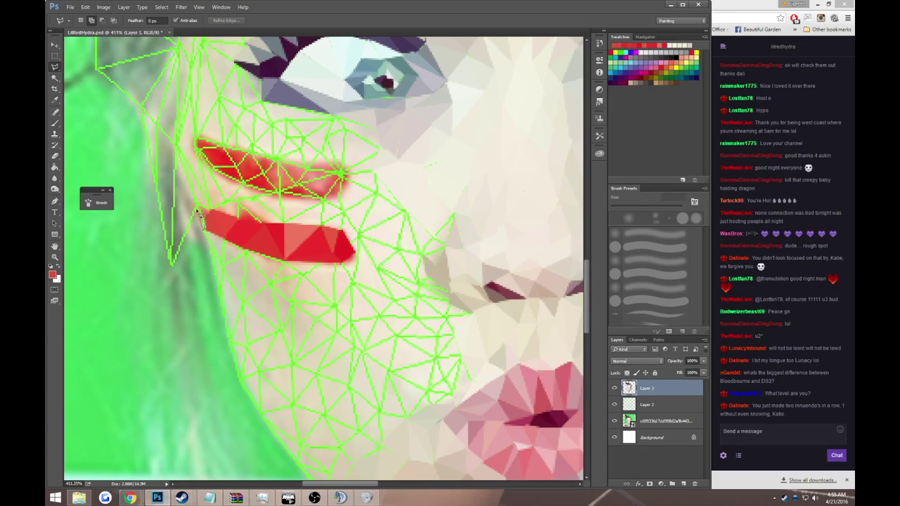
{"action": "double_click", "coordinate": [203, 216]}
- Fill the upper stripe's tip triangle with red, then deselect
{"action": "key", "text": "g"}
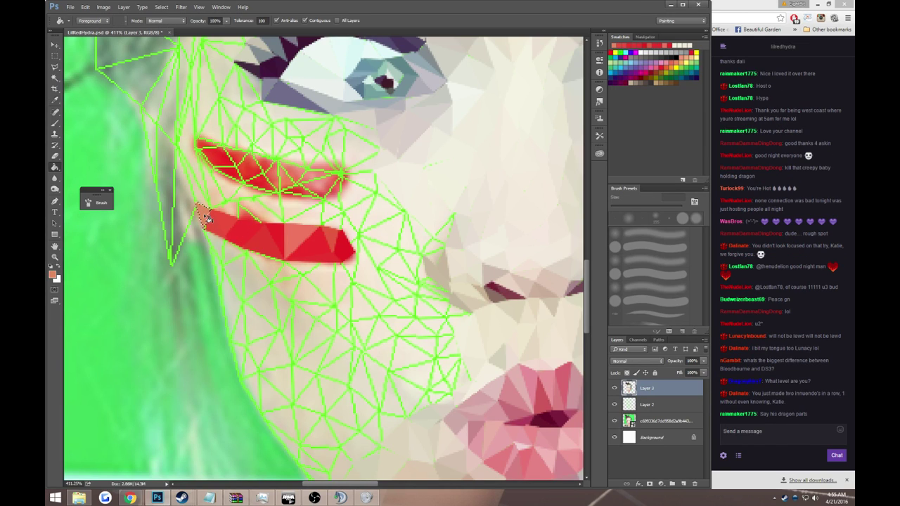
{"action": "scroll", "coordinate": [207, 219], "scroll_direction": "up", "scroll_amount": 3}
{"action": "key", "text": "l"}
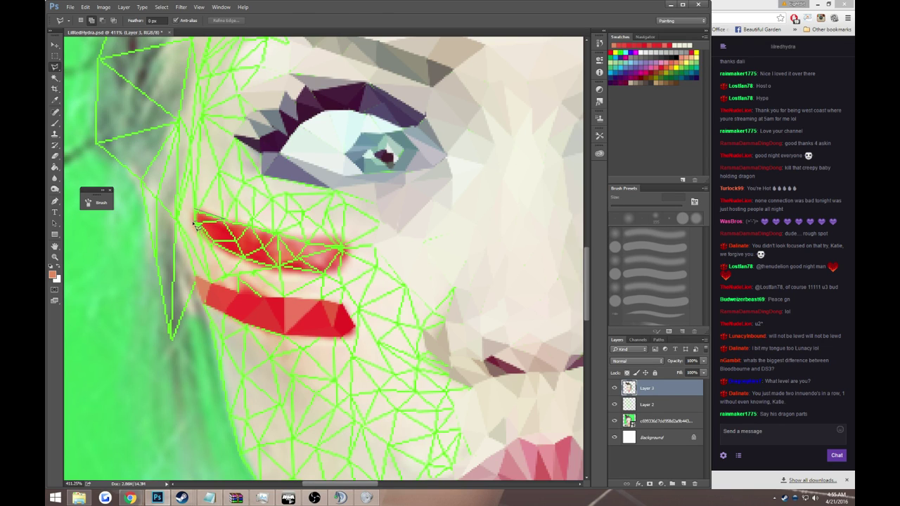
{"action": "key", "text": "g"}
{"action": "left_click", "coordinate": [201, 222], "text": "alt"}
{"action": "left_click", "coordinate": [201, 219]}
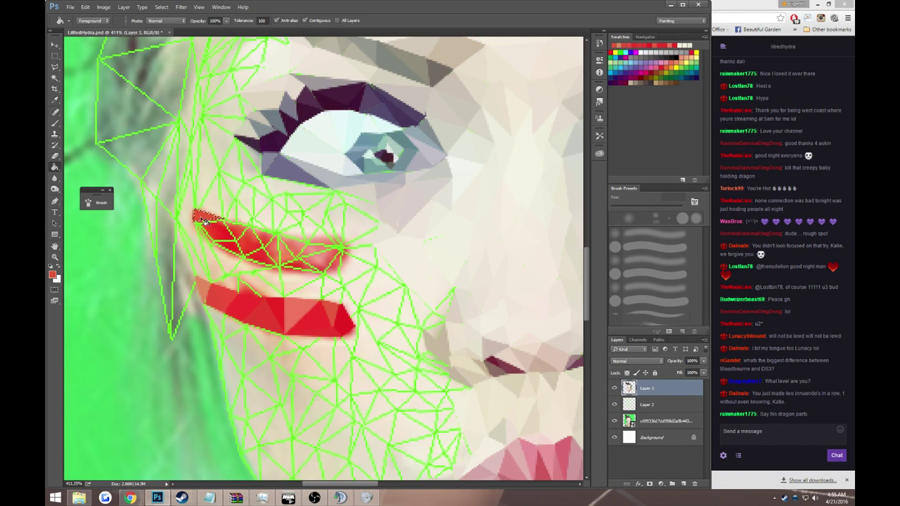
{"action": "key", "text": "l"}
{"action": "key", "text": "ctrl+d"}
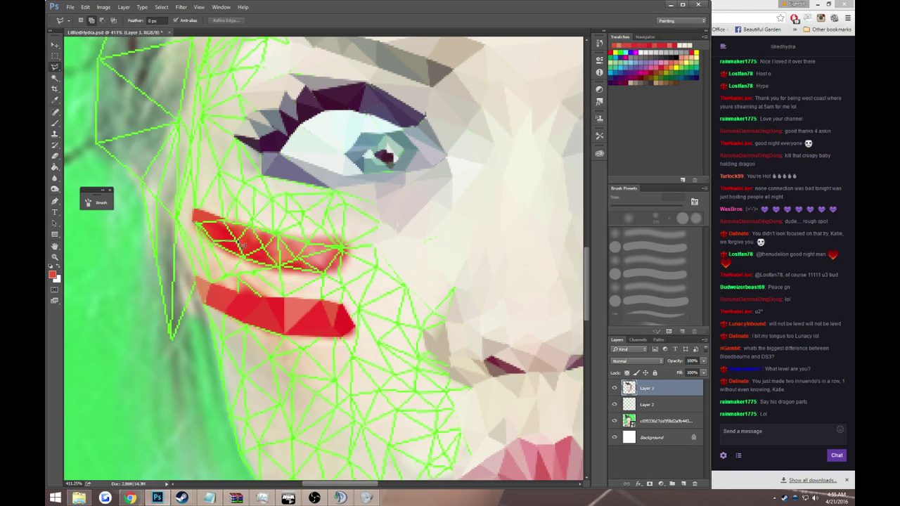
- Fill the upper stripe's left-corner triangle and its neighbour with darker red
{"action": "double_click", "coordinate": [224, 221]}
{"action": "key", "text": "g"}
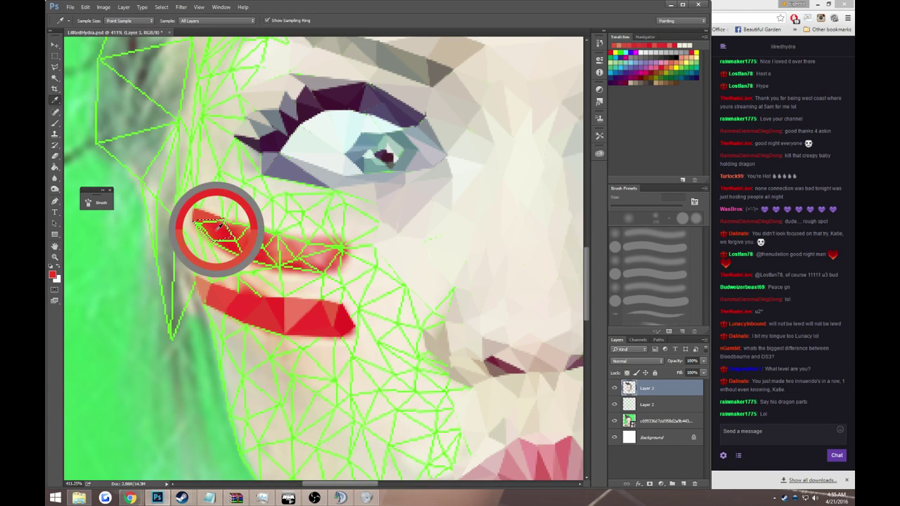
{"action": "left_click", "coordinate": [220, 234]}
{"action": "key", "text": "l"}
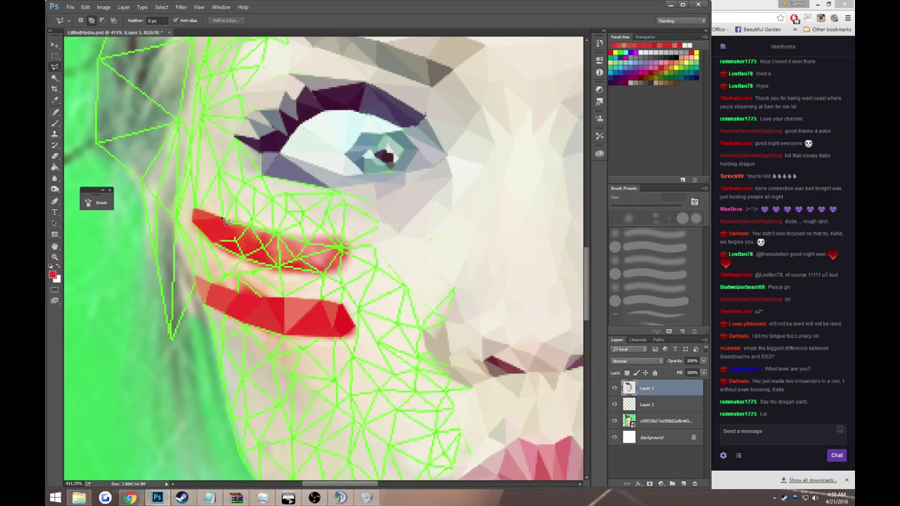
{"action": "double_click", "coordinate": [245, 234]}
{"action": "key", "text": "g"}
{"action": "left_click", "coordinate": [234, 232]}
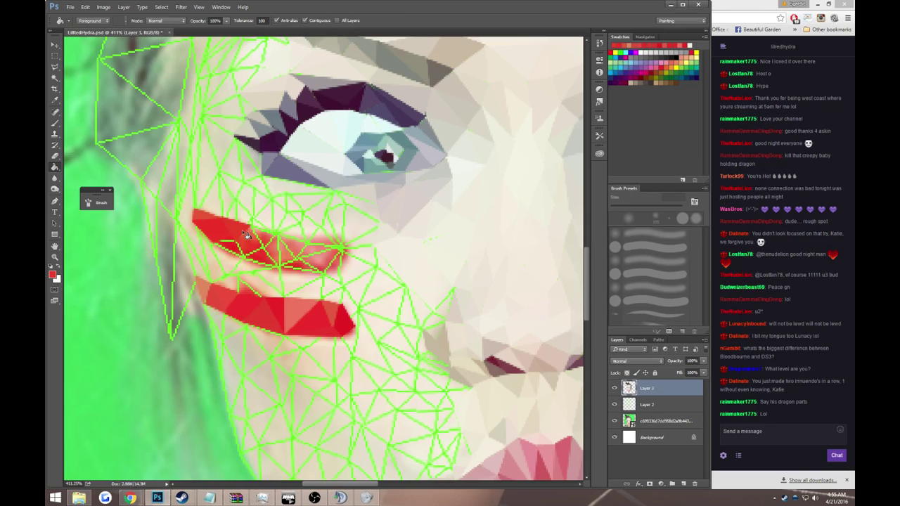
{"action": "key", "text": "l"}
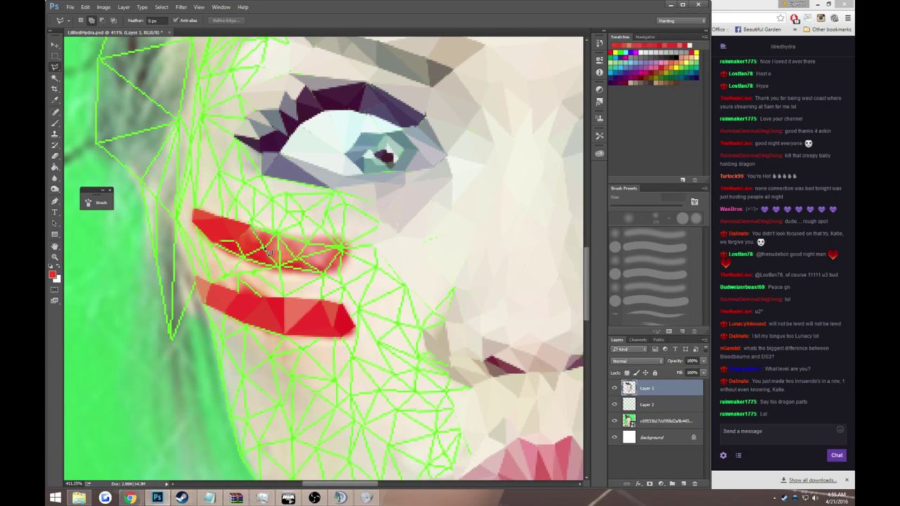
- Fill the next upper-stripe triangles with sampled red, checking the result full screen
{"action": "left_click", "coordinate": [243, 253]}
{"action": "left_click", "coordinate": [251, 229]}
{"action": "key", "text": "g"}
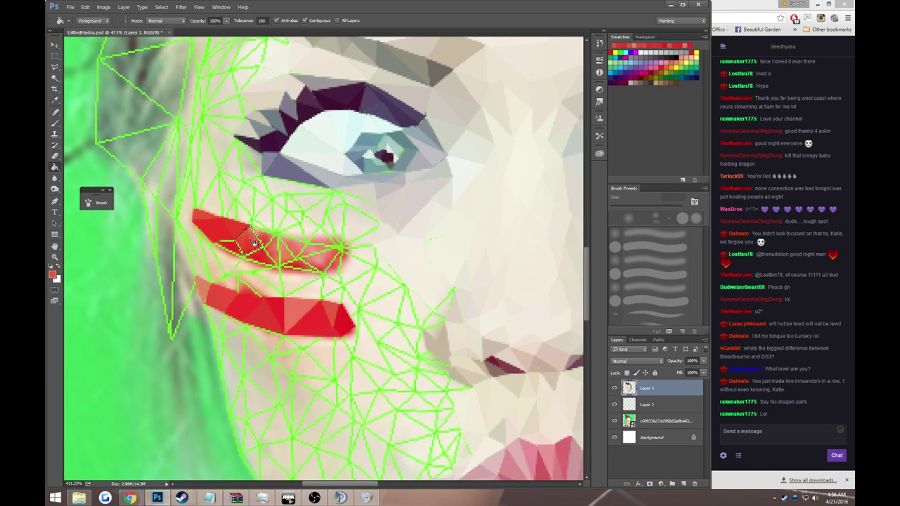
{"action": "key", "text": "l"}
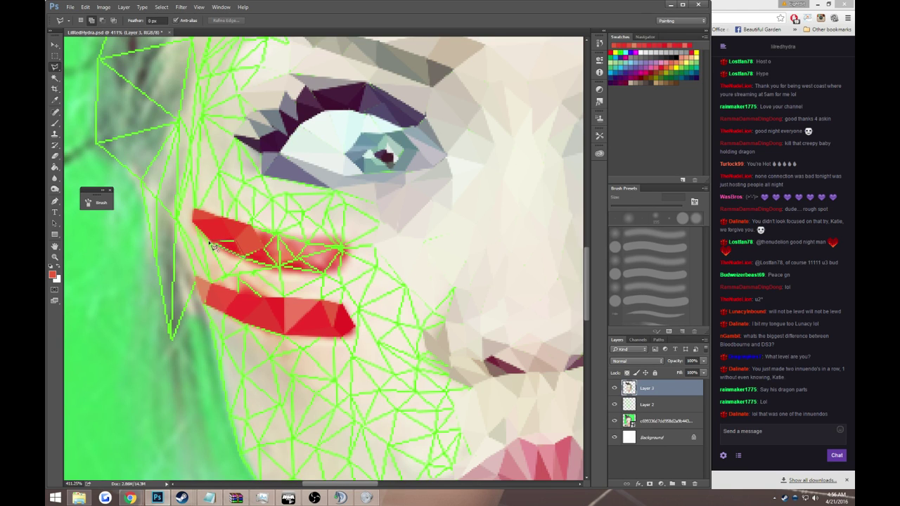
{"action": "left_click_drag", "start_coordinate": [246, 261], "coordinate": [239, 249]}
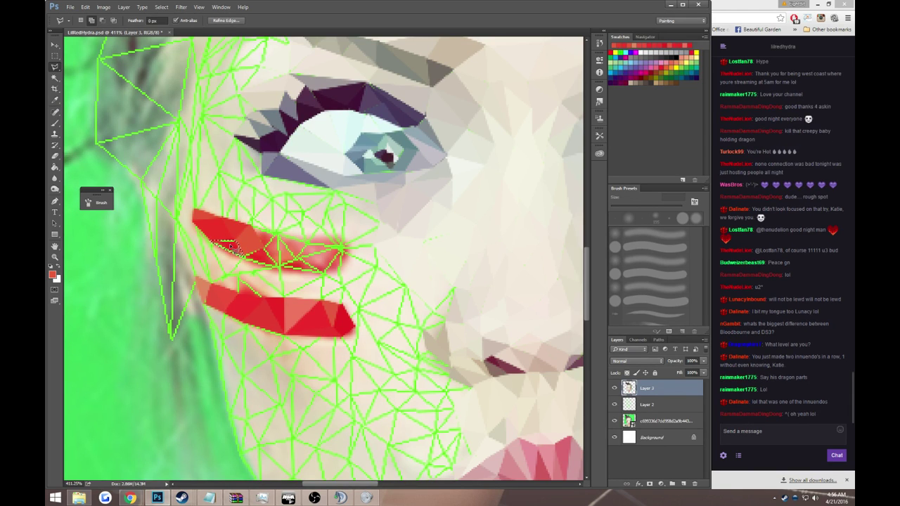
{"action": "key", "text": "i"}
{"action": "left_click", "coordinate": [237, 248]}
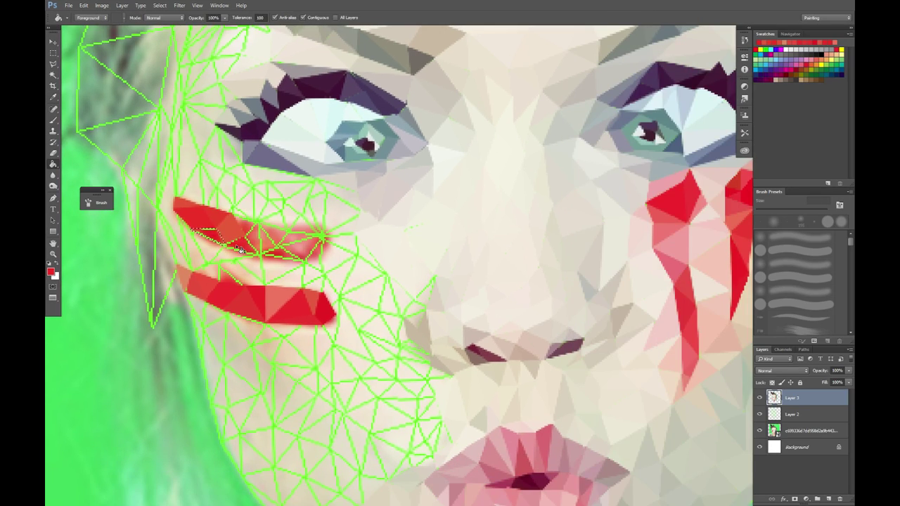
{"action": "key", "text": "f"}
{"action": "key", "text": "f"}
{"action": "key", "text": "g"}
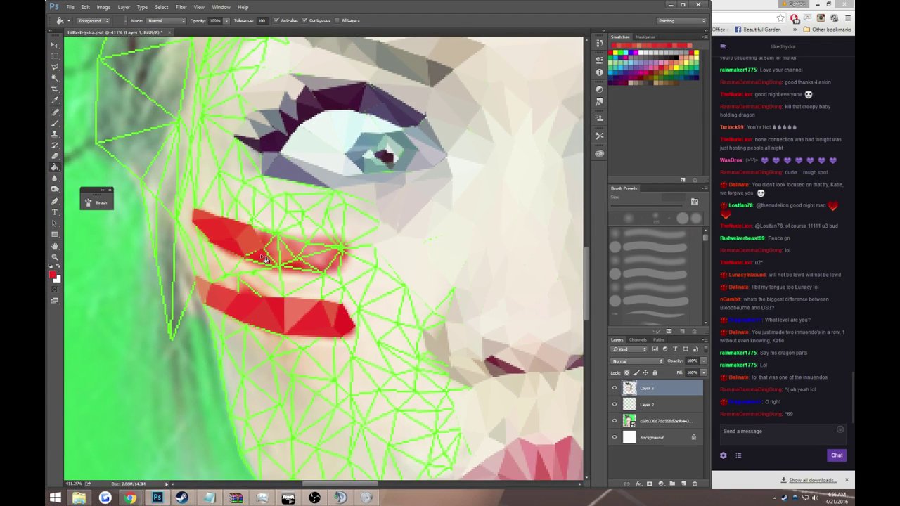
{"action": "key", "text": "l"}
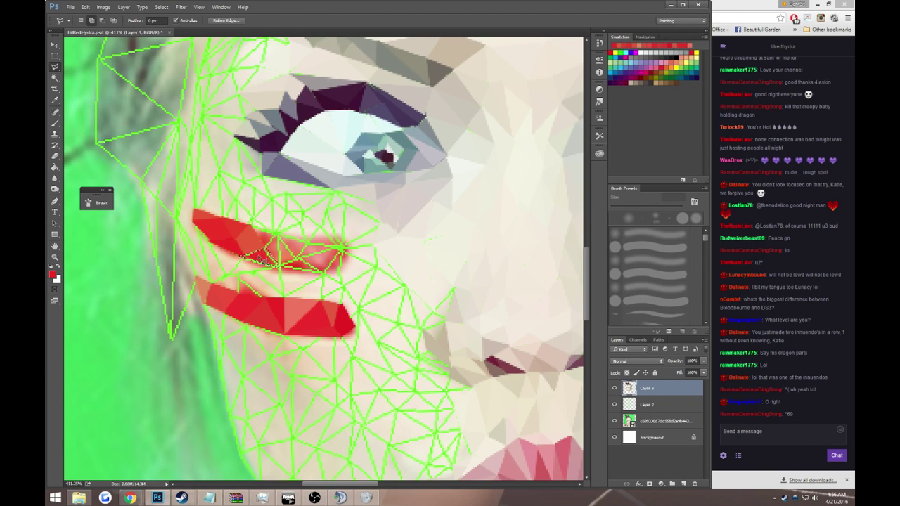
- Fill another upper-stripe triangle with sampled red, then check it in full-screen mode
{"action": "key", "text": "i"}
{"action": "left_click", "coordinate": [264, 249]}
{"action": "key", "text": "g"}
{"action": "key", "text": "f"}
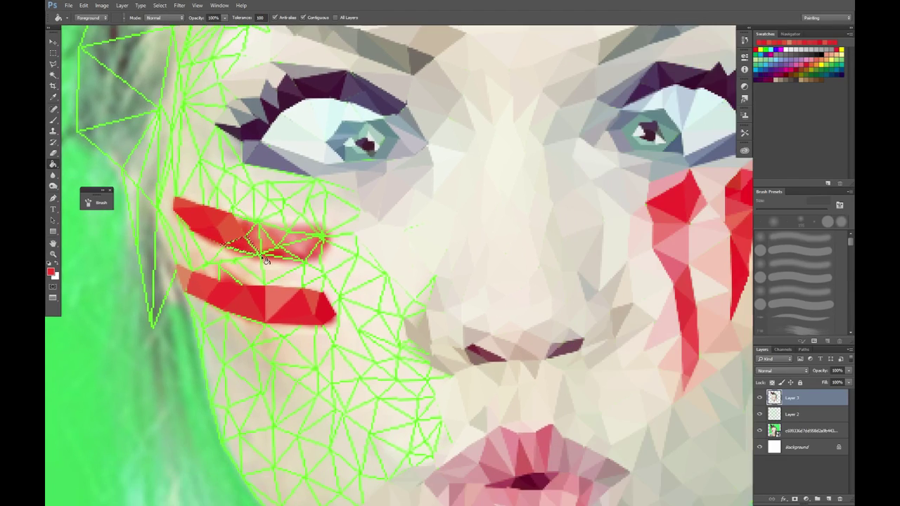
{"action": "key", "text": "f"}
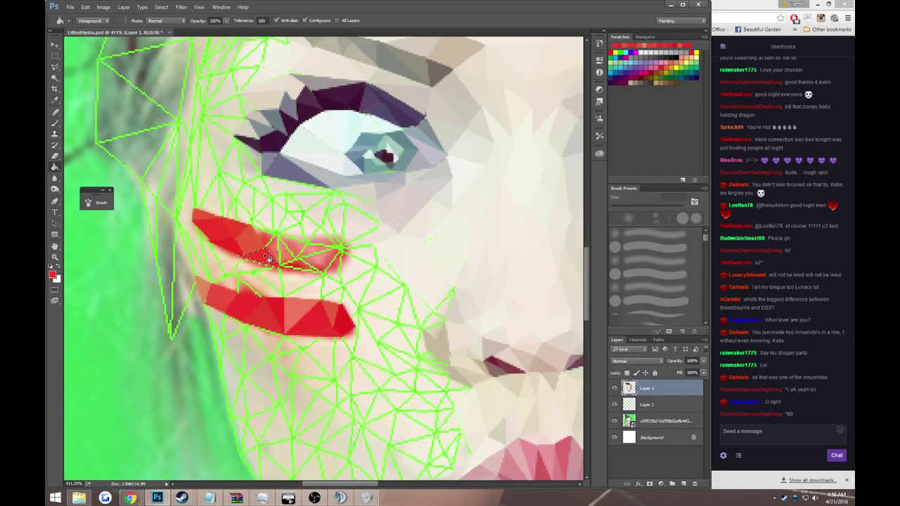